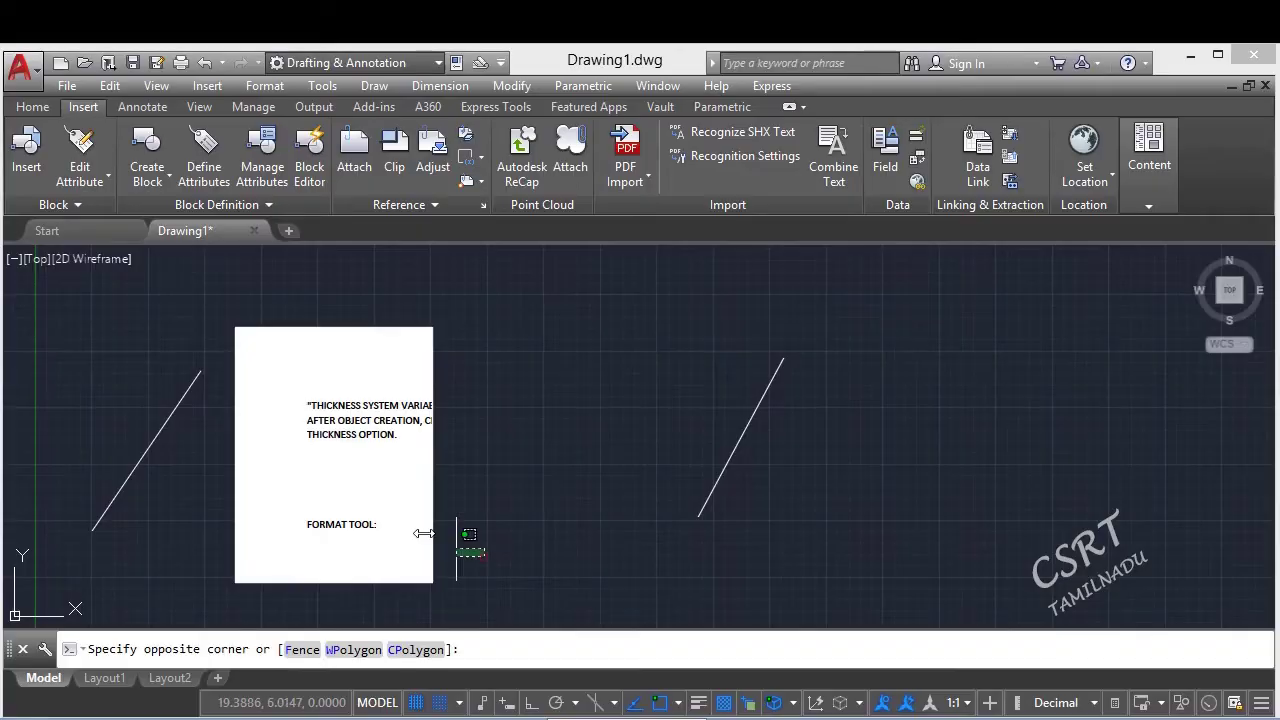
# Check the embedded PDF page's hyperlink settings, then close them without changes.
pyautogui.click(424, 533)
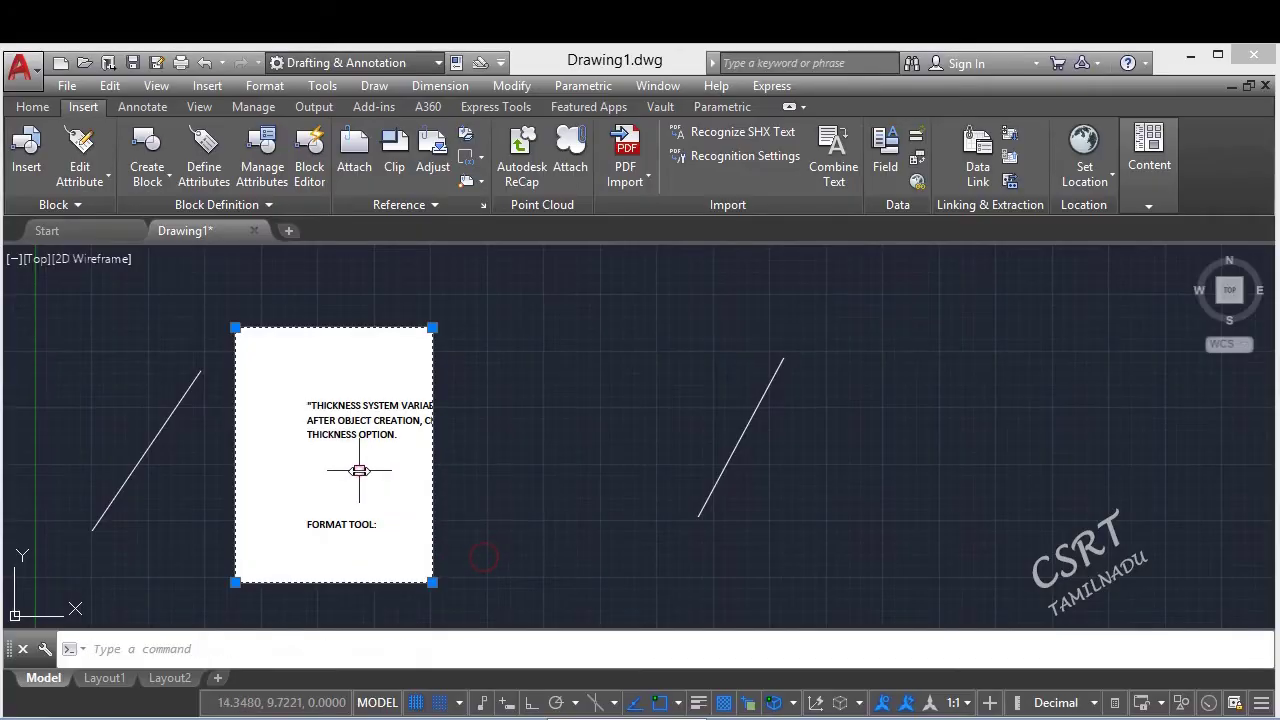
pyautogui.hotkey('ctrl', 'k')
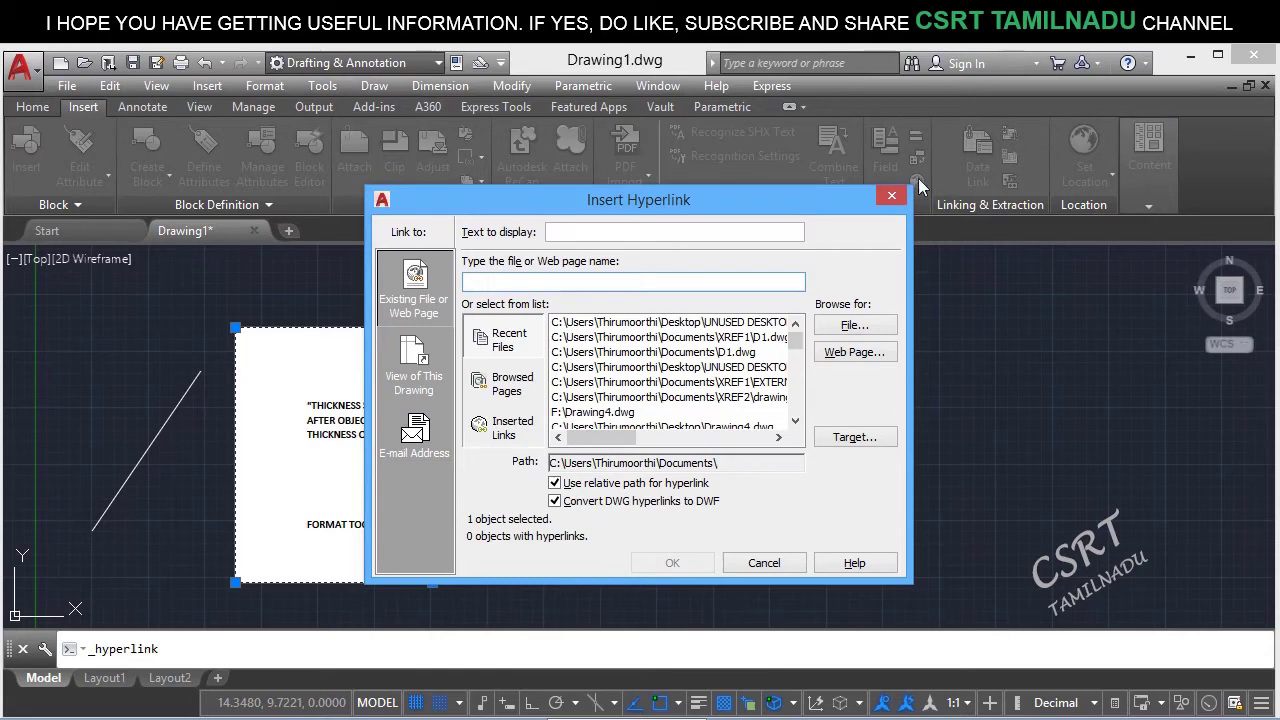
pyautogui.click(891, 195)
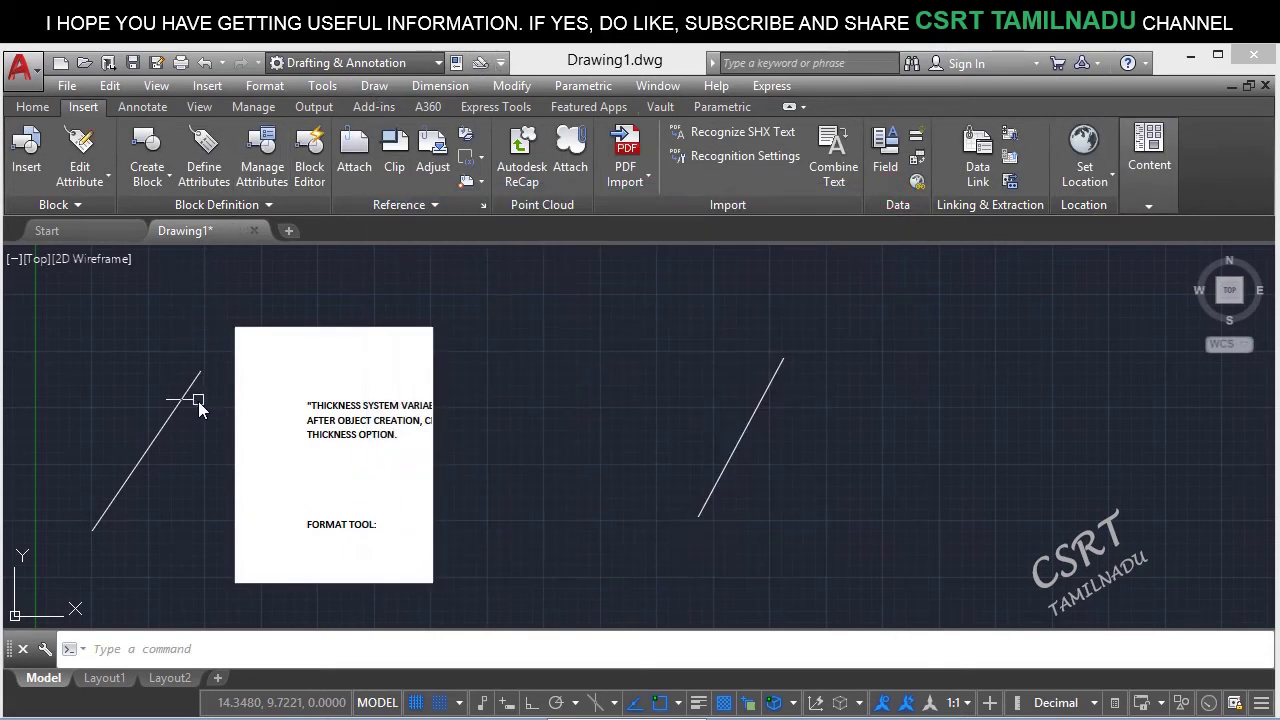
# Open the embedded PDF page in Adobe Acrobat Reader by double-clicking it.
pyautogui.click(198, 441)
pyautogui.click(150, 367)
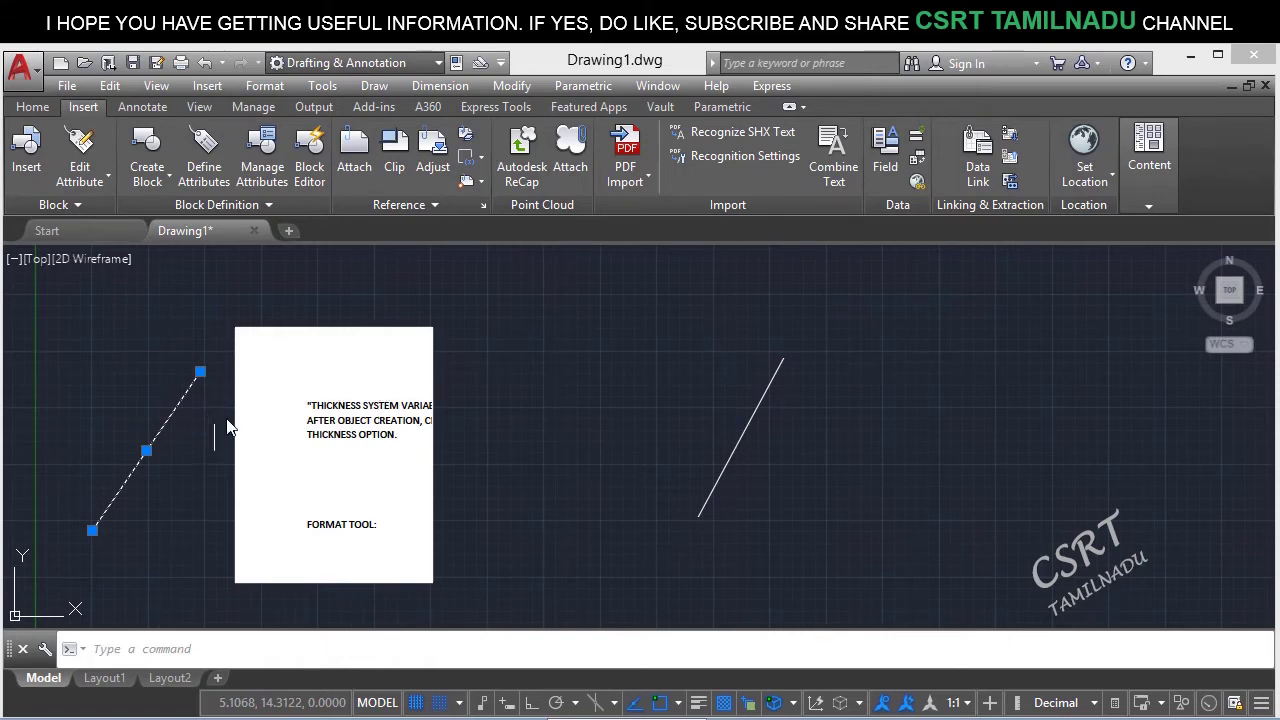
pyautogui.click(207, 86)
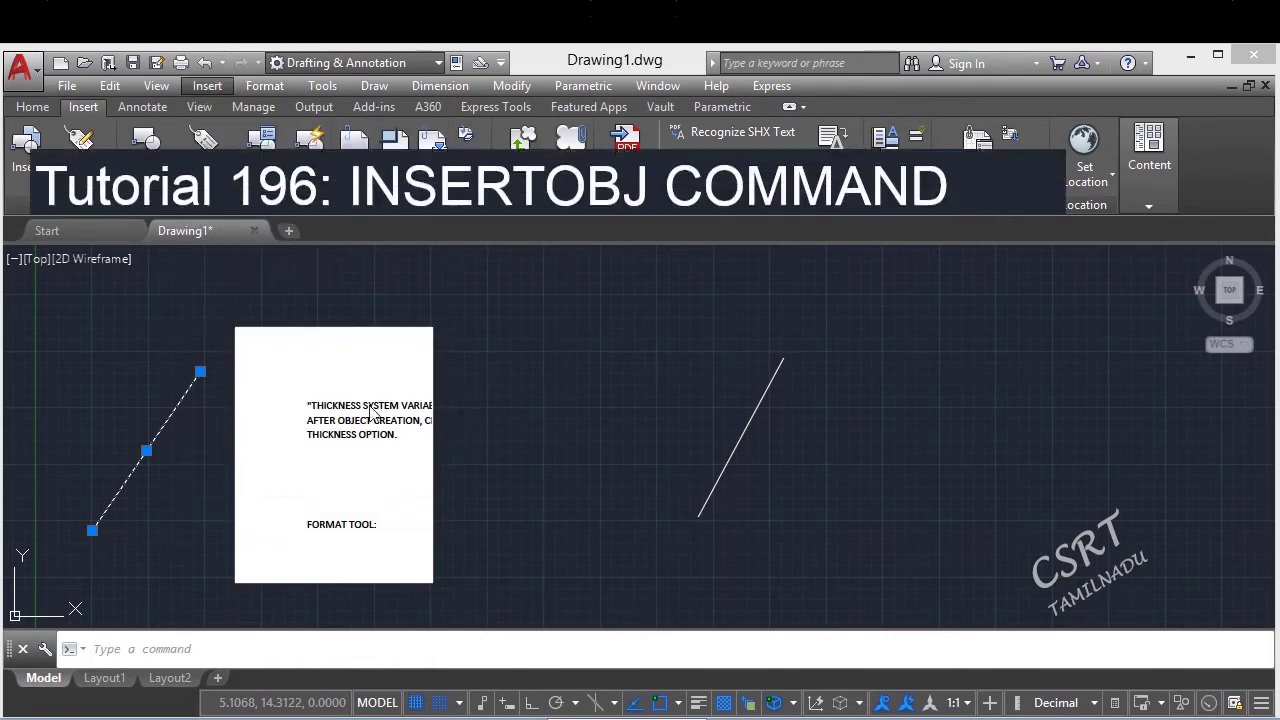
pyautogui.click(475, 397)
pyautogui.click(400, 378)
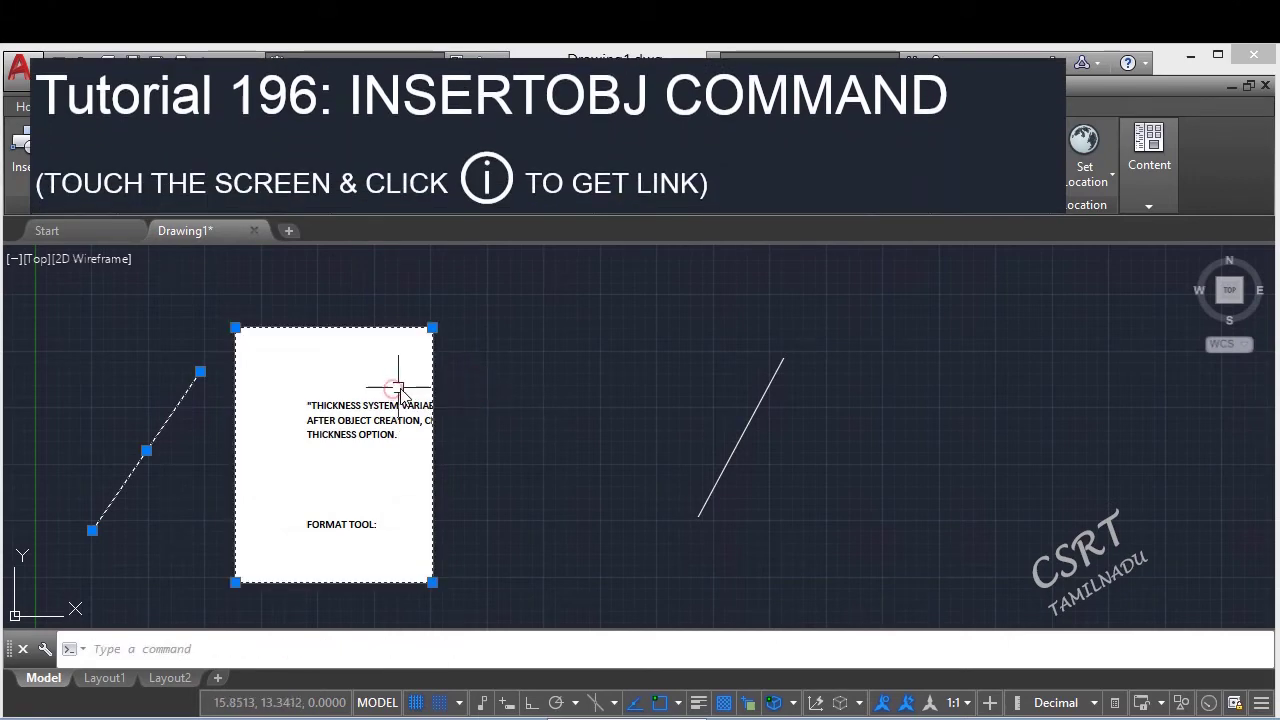
pyautogui.press('Escape')
pyautogui.doubleClick(382, 418)
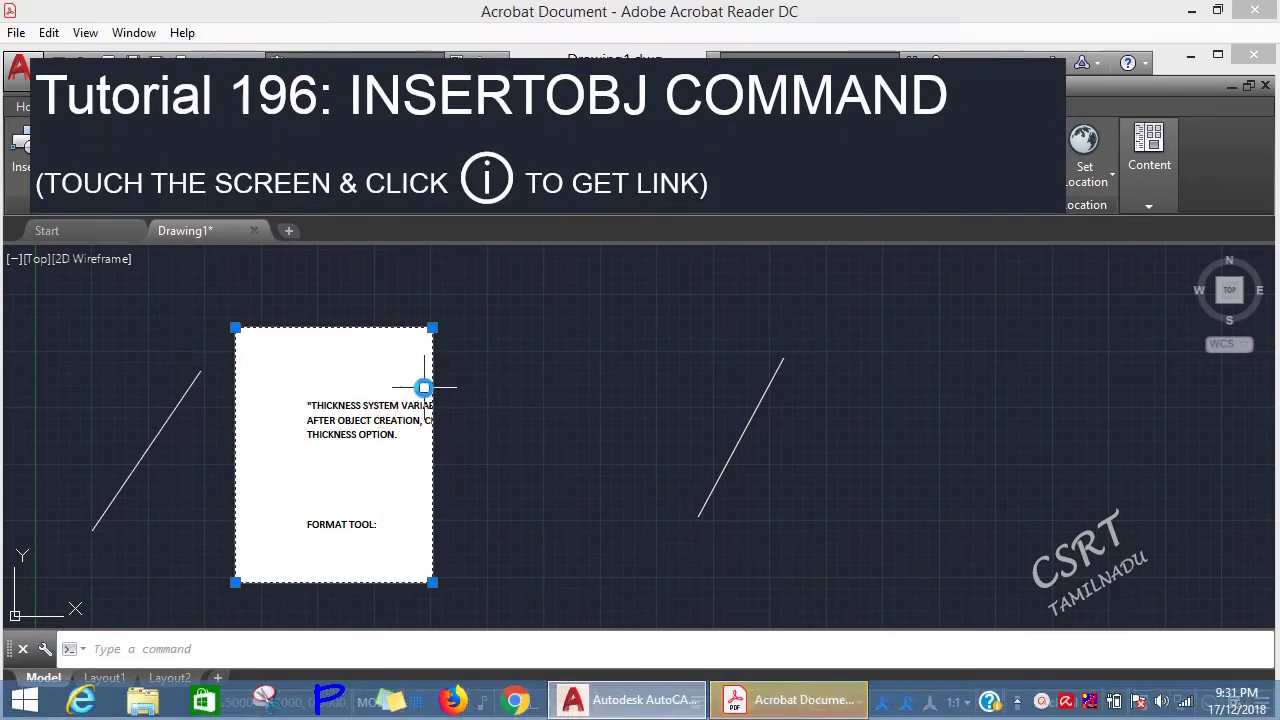
# Show the thickness-notes PDF full-screen, then close Acrobat Reader.
pyautogui.click(757, 697)
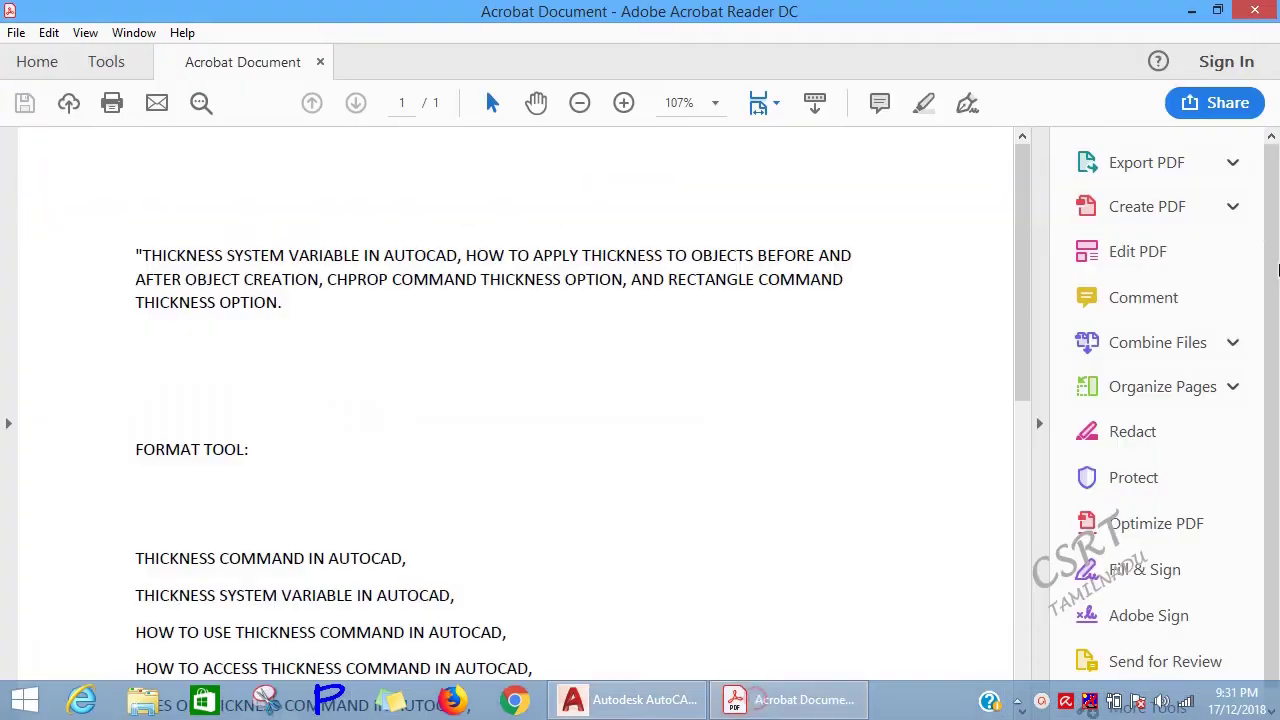
pyautogui.click(1255, 10)
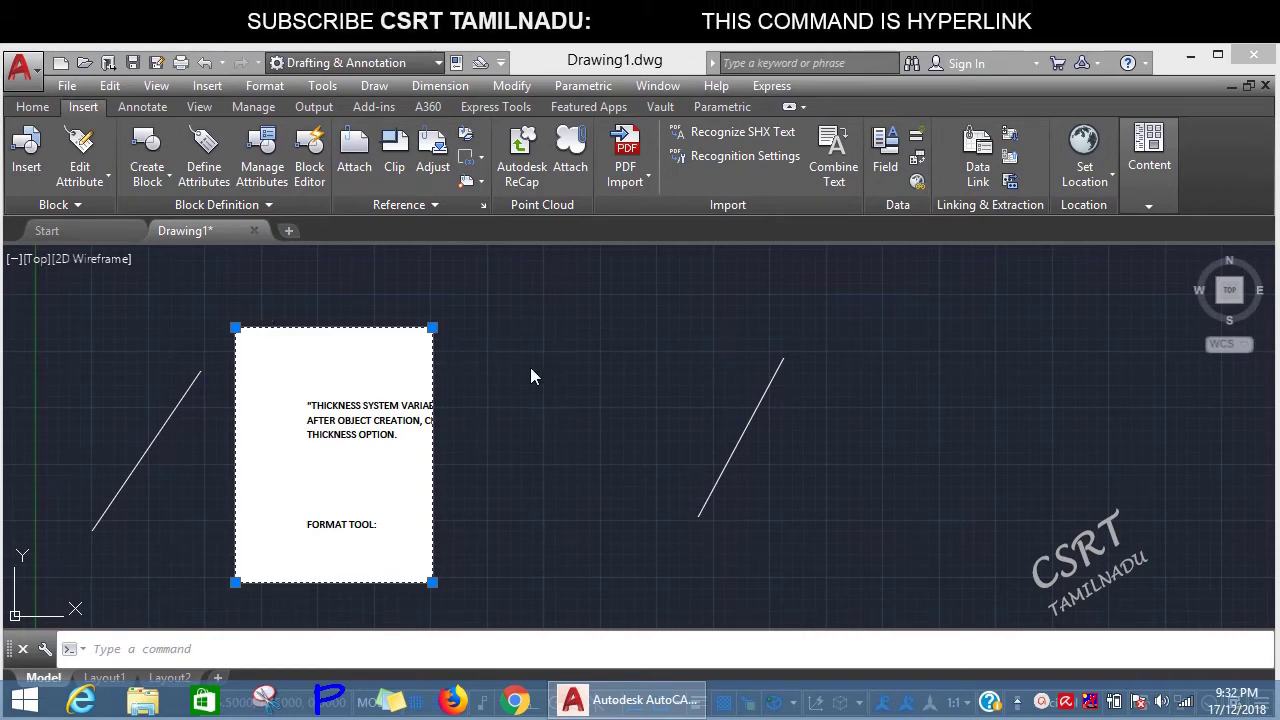
# Clear the selection and bring SAMPLE PDF.pdf, opened from the right line's hyperlink, forward.
pyautogui.click(588, 484)
pyautogui.click(520, 580)
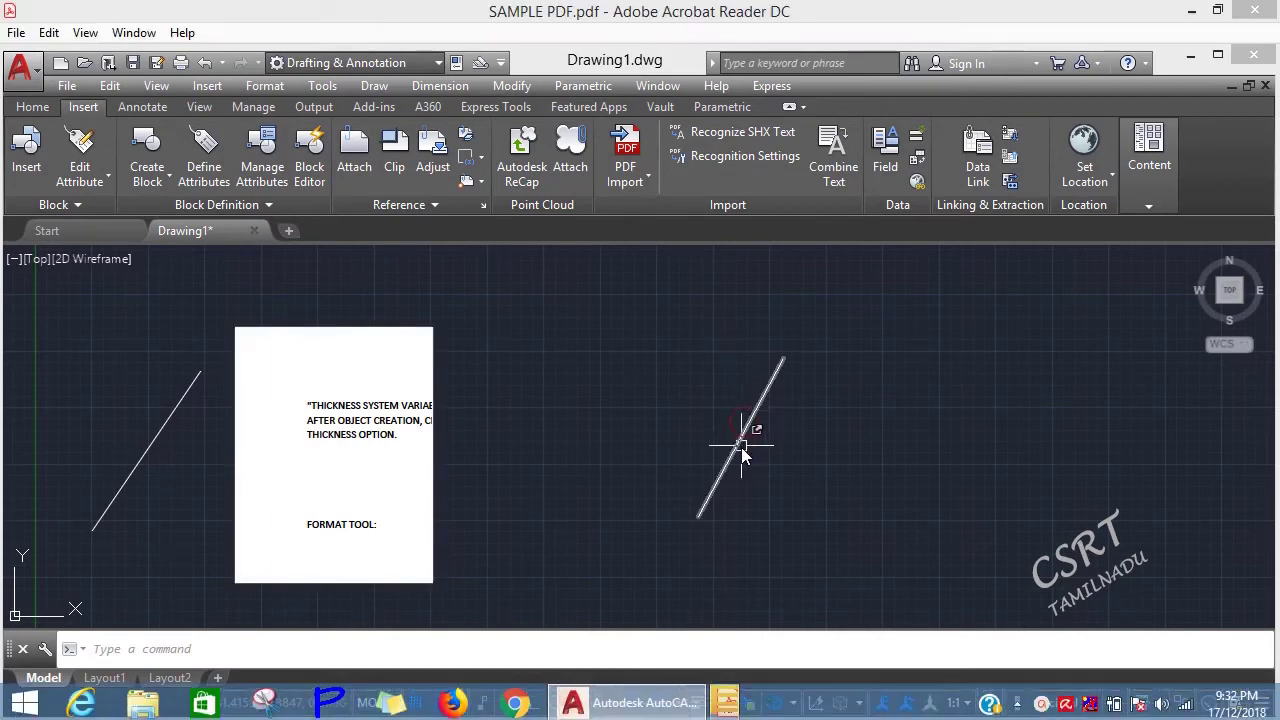
pyautogui.click(805, 702)
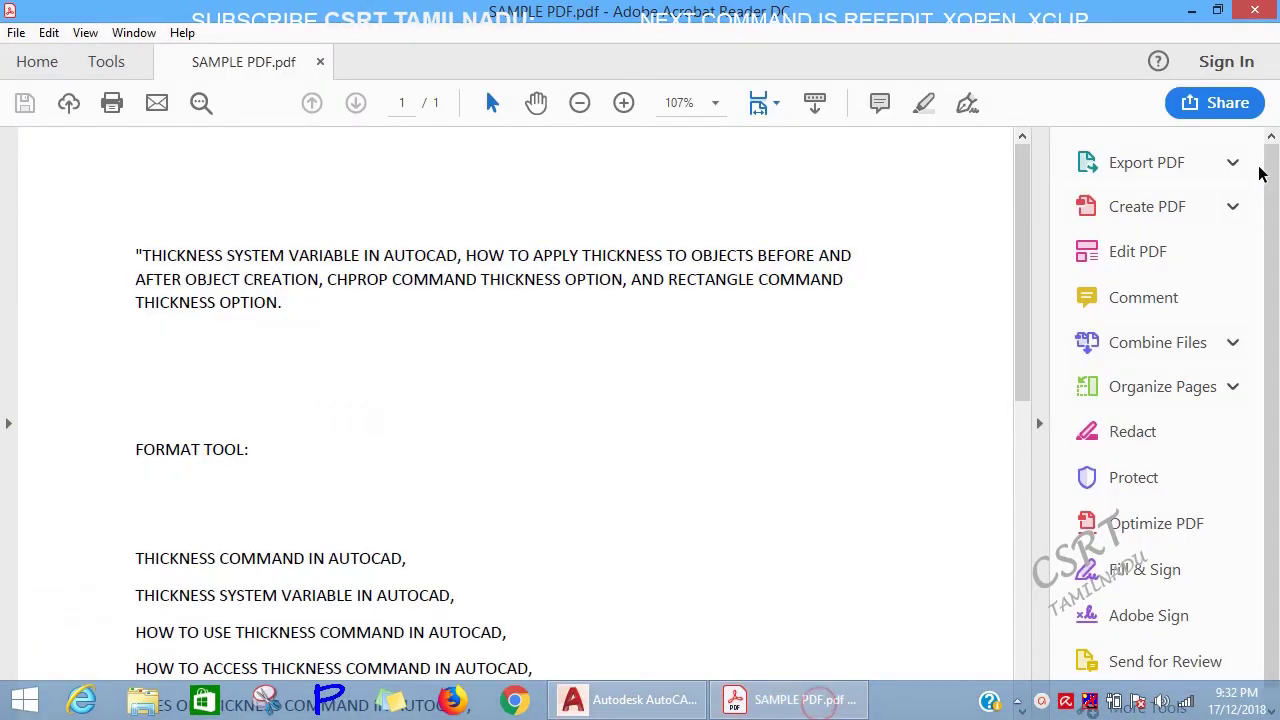
# Close the Acrobat Reader window showing SAMPLE PDF.pdf.
pyautogui.click(1247, 18)
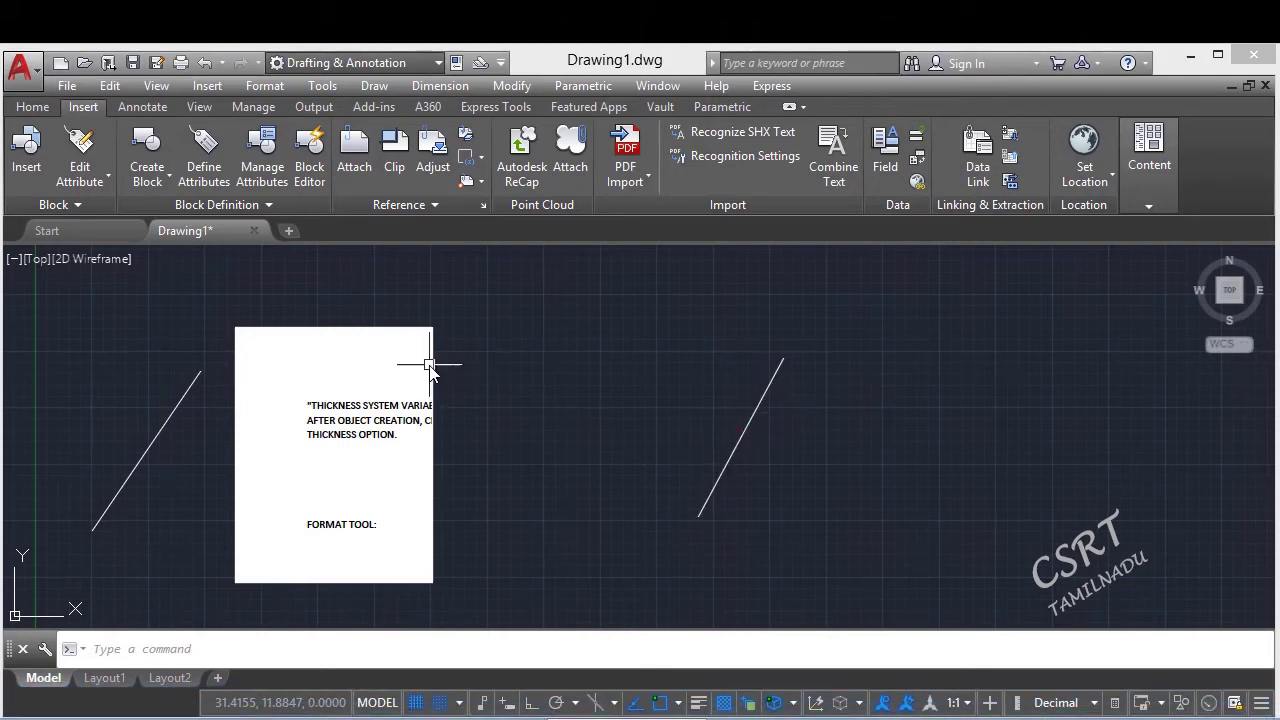
# Deselect the PDF page and run B to bring up Block Definition.
pyautogui.click(494, 373)
pyautogui.click(309, 290)
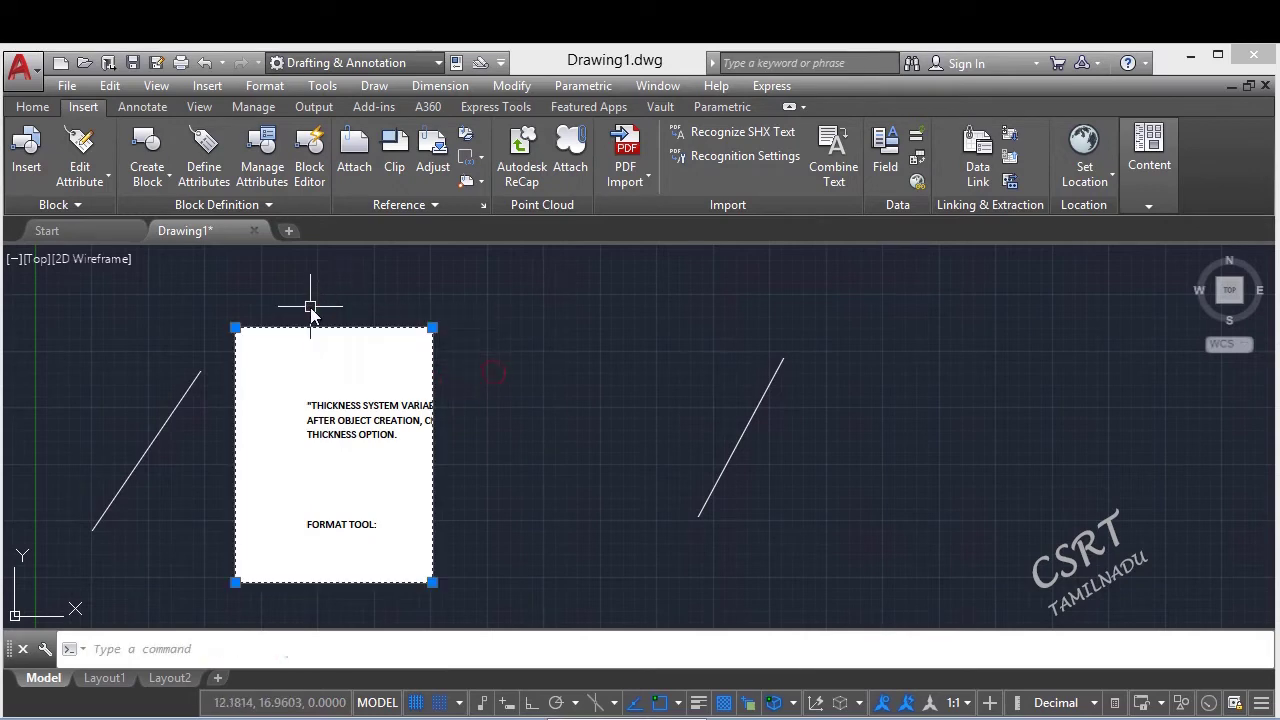
pyautogui.press('Escape')
pyautogui.write('b')
pyautogui.press('Return')
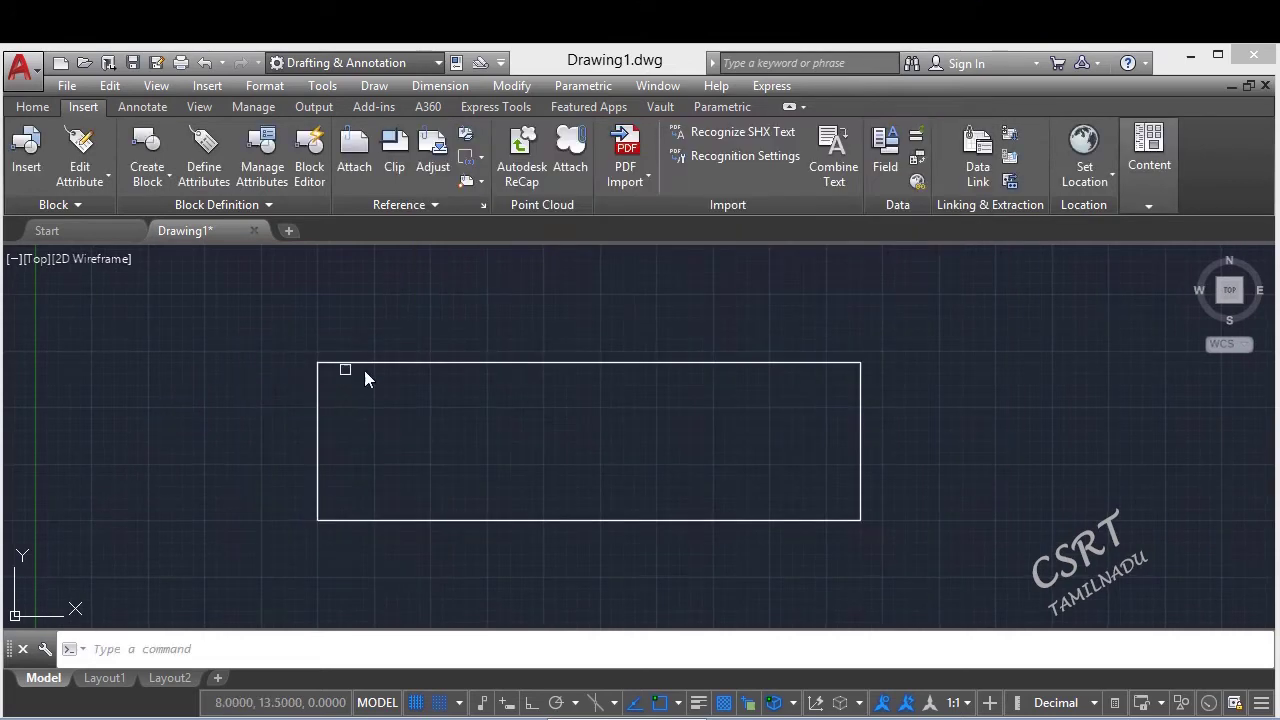
# Select the rectangle and try opening its hyperlink settings with Ctrl+K, cancelling each attempt.
pyautogui.click(473, 343)
pyautogui.click(282, 415)
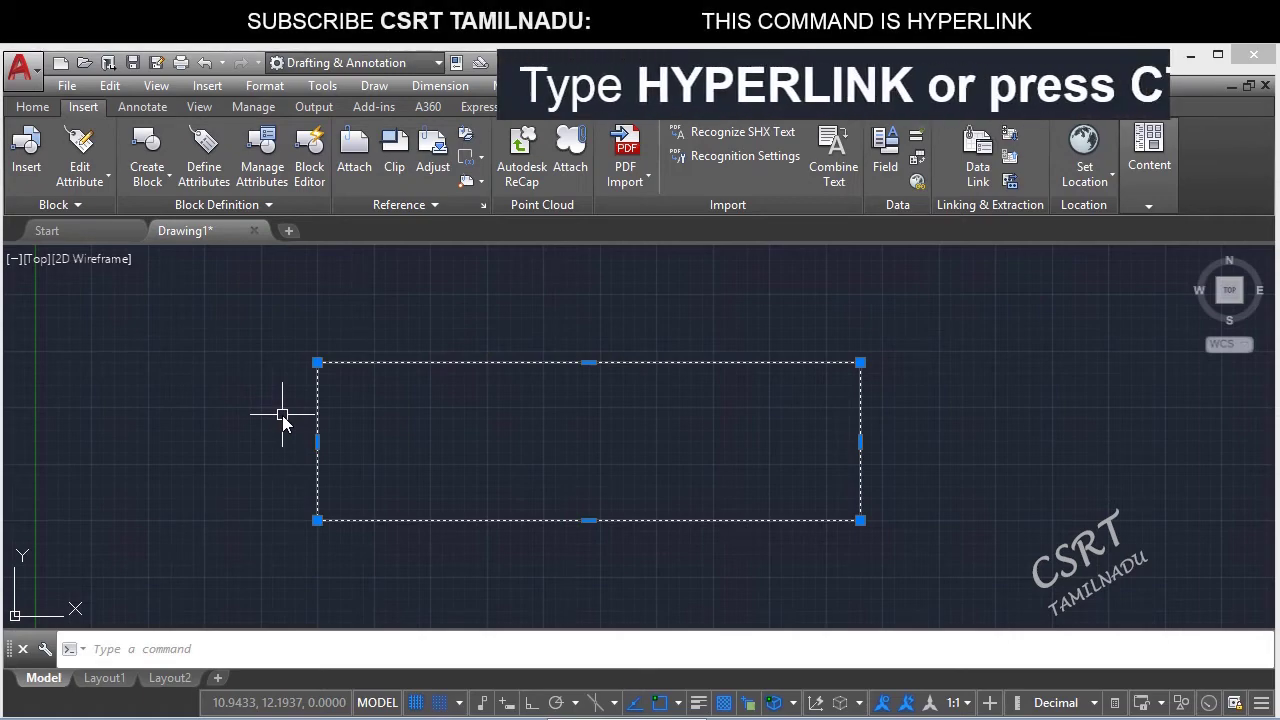
pyautogui.hotkey('ctrl', 'k')
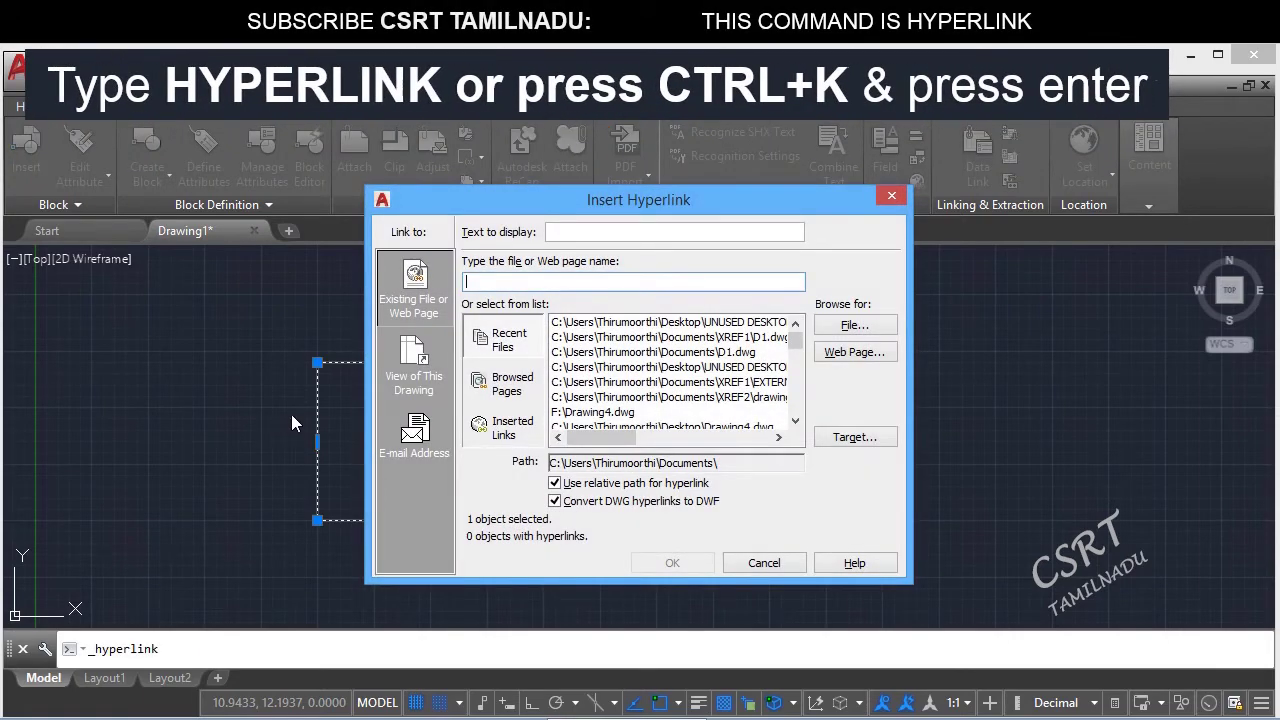
pyautogui.press('Escape')
pyautogui.moveTo(366, 334); pyautogui.dragTo(241, 480)
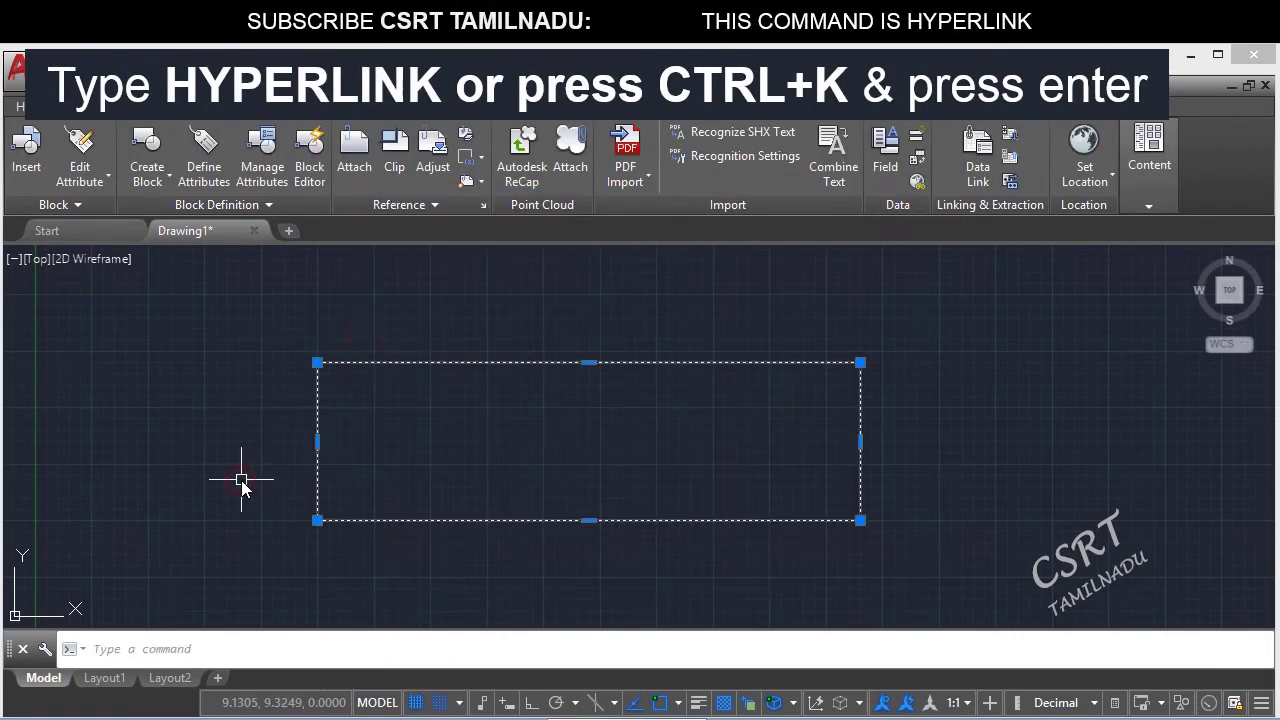
pyautogui.hotkey('ctrl', 'k')
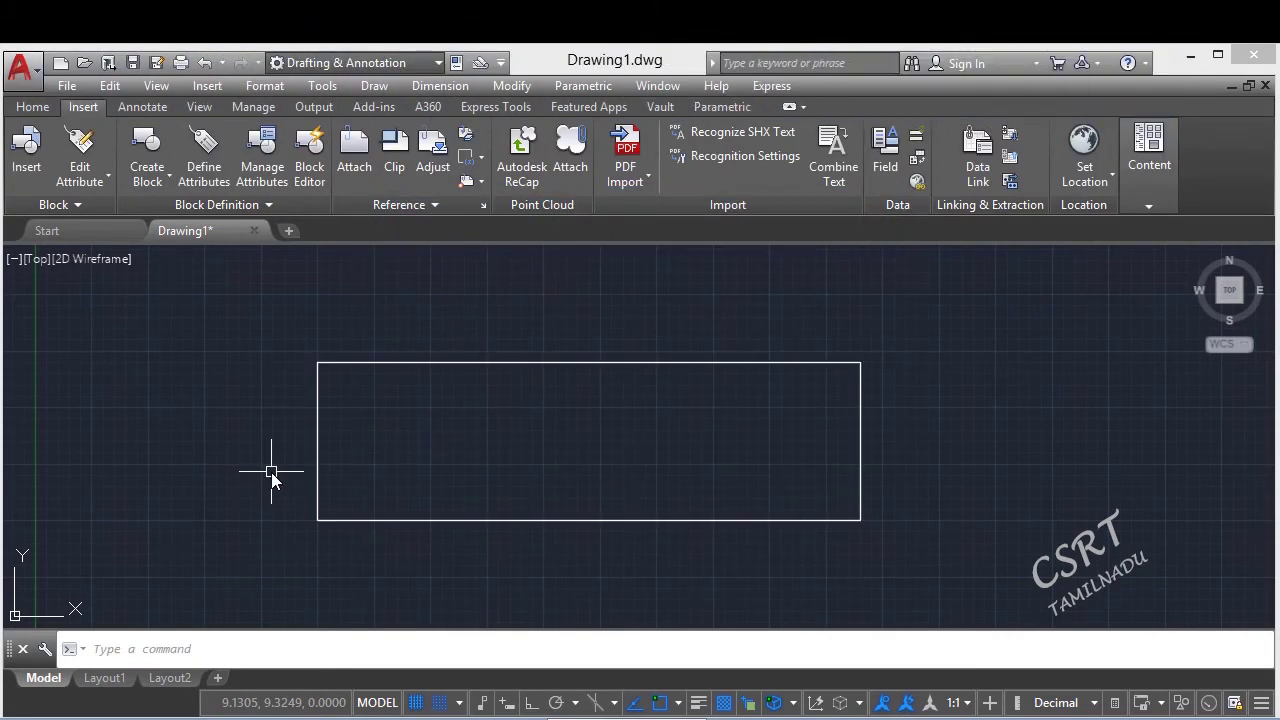
pyautogui.hotkey('ctrl', 'k')
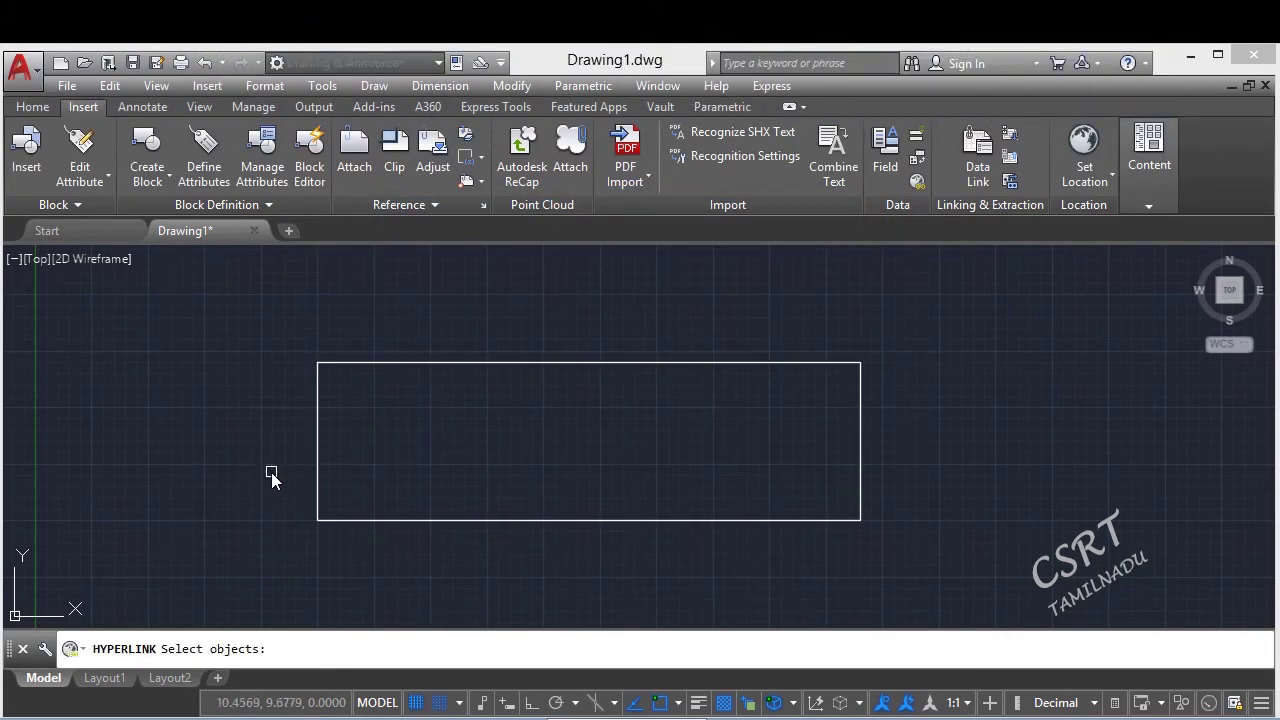
pyautogui.click(410, 522)
pyautogui.press('Return')
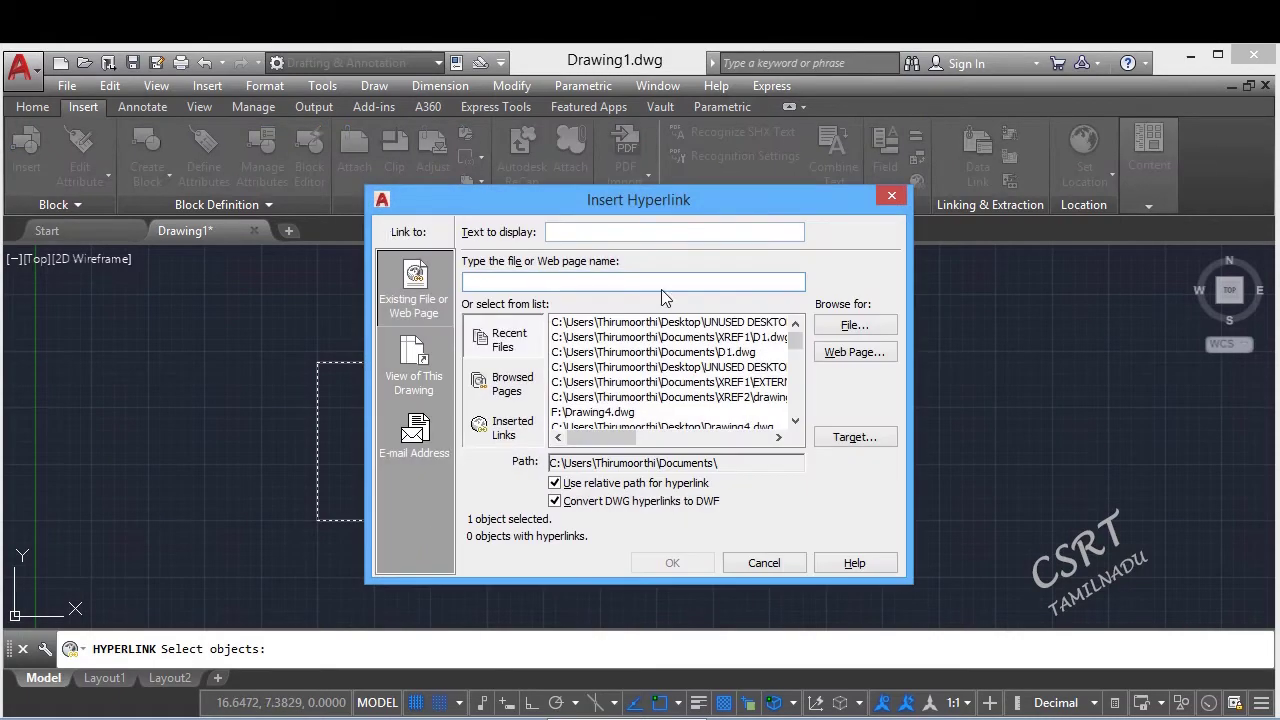
pyautogui.press('Escape')
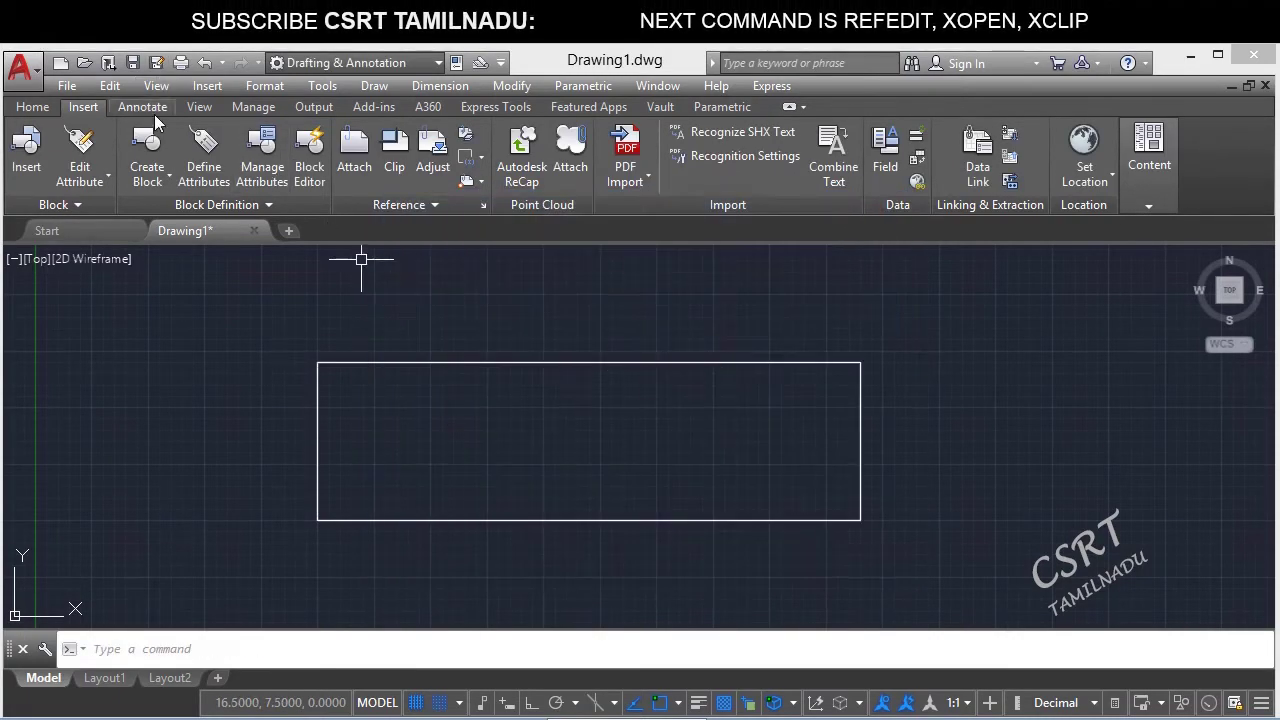
# Start Hyperlink from the Insert menu, pick the rectangle and confirm to open Insert Hyperlink.
pyautogui.click(917, 182)
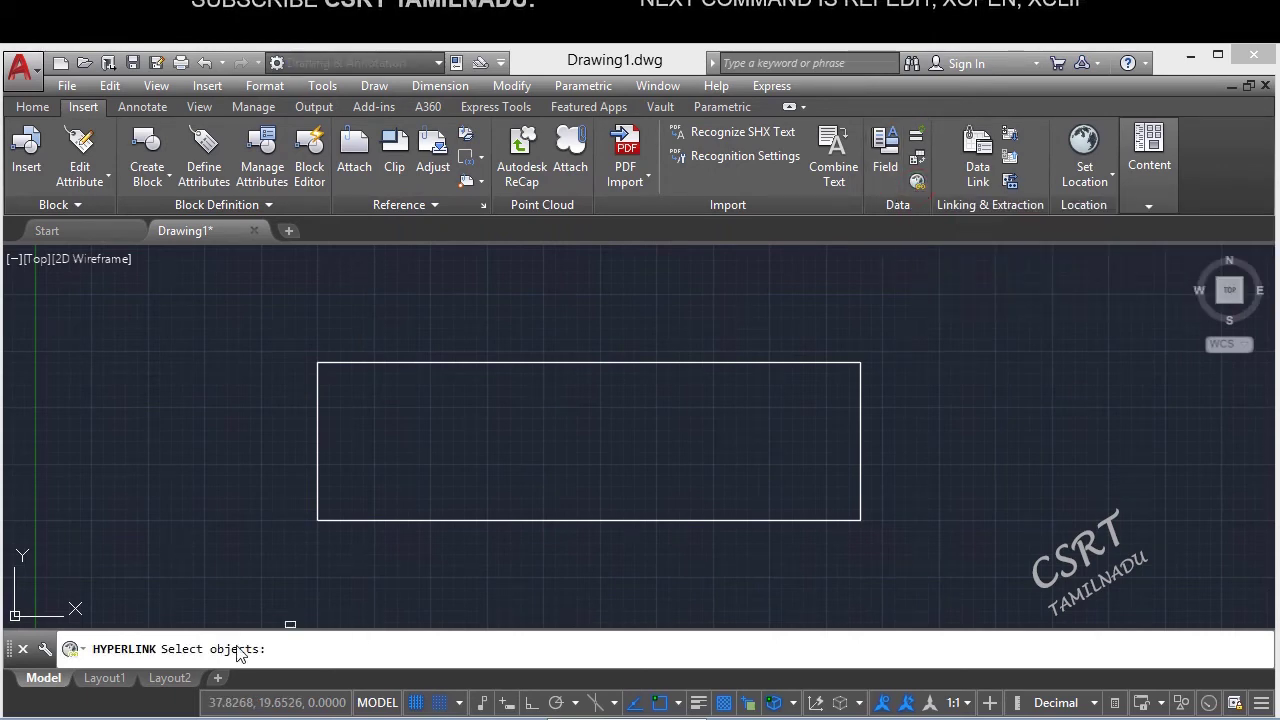
pyautogui.press('Escape')
pyautogui.click(207, 86)
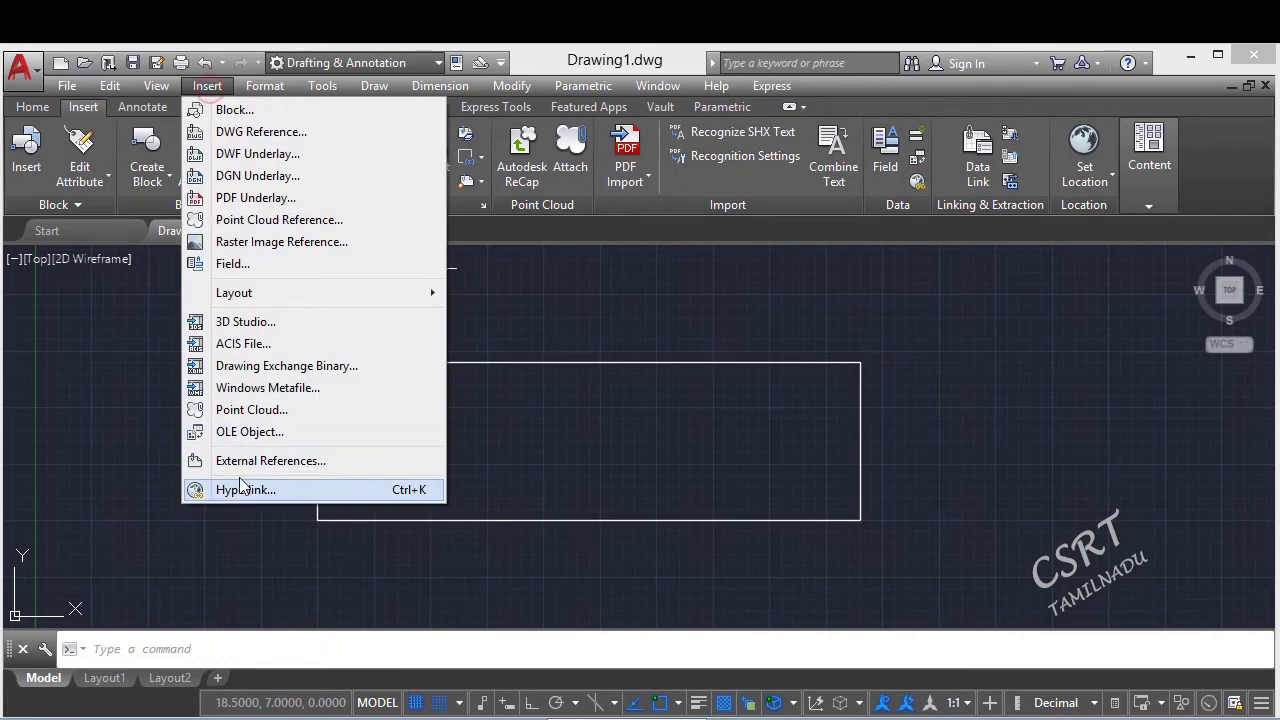
pyautogui.click(245, 489)
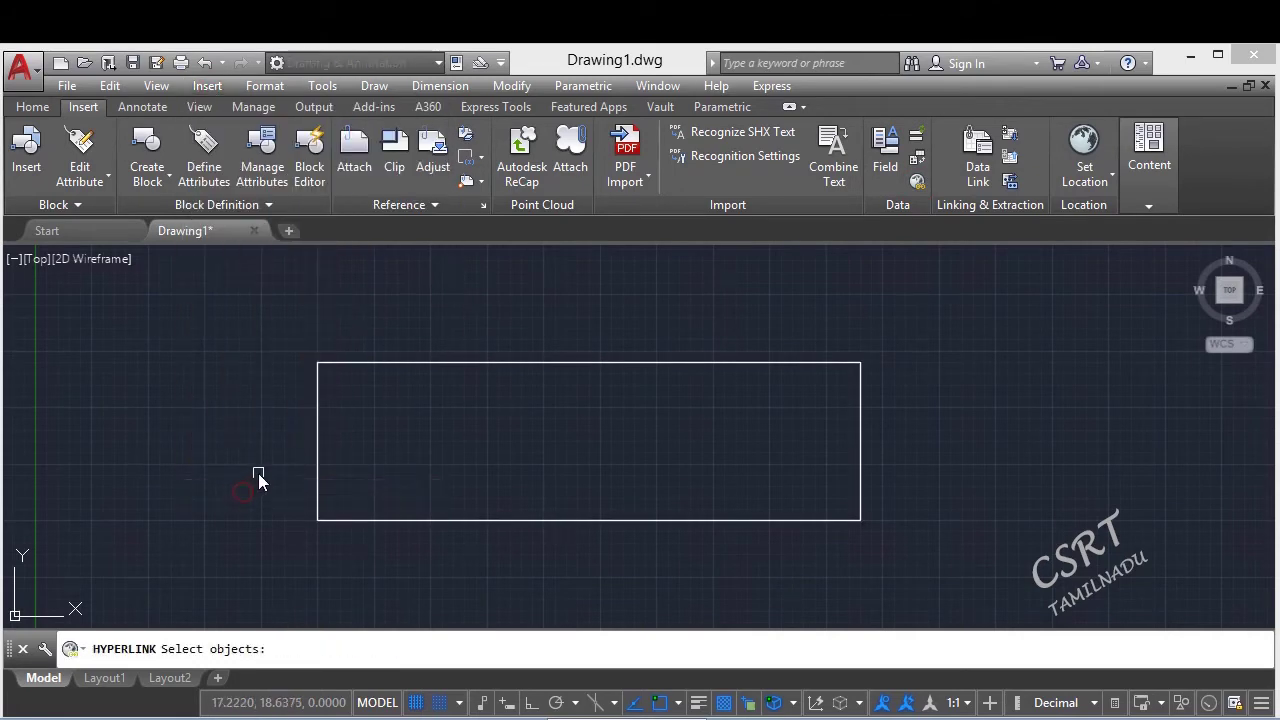
pyautogui.click(317, 449)
pyautogui.press('Return')
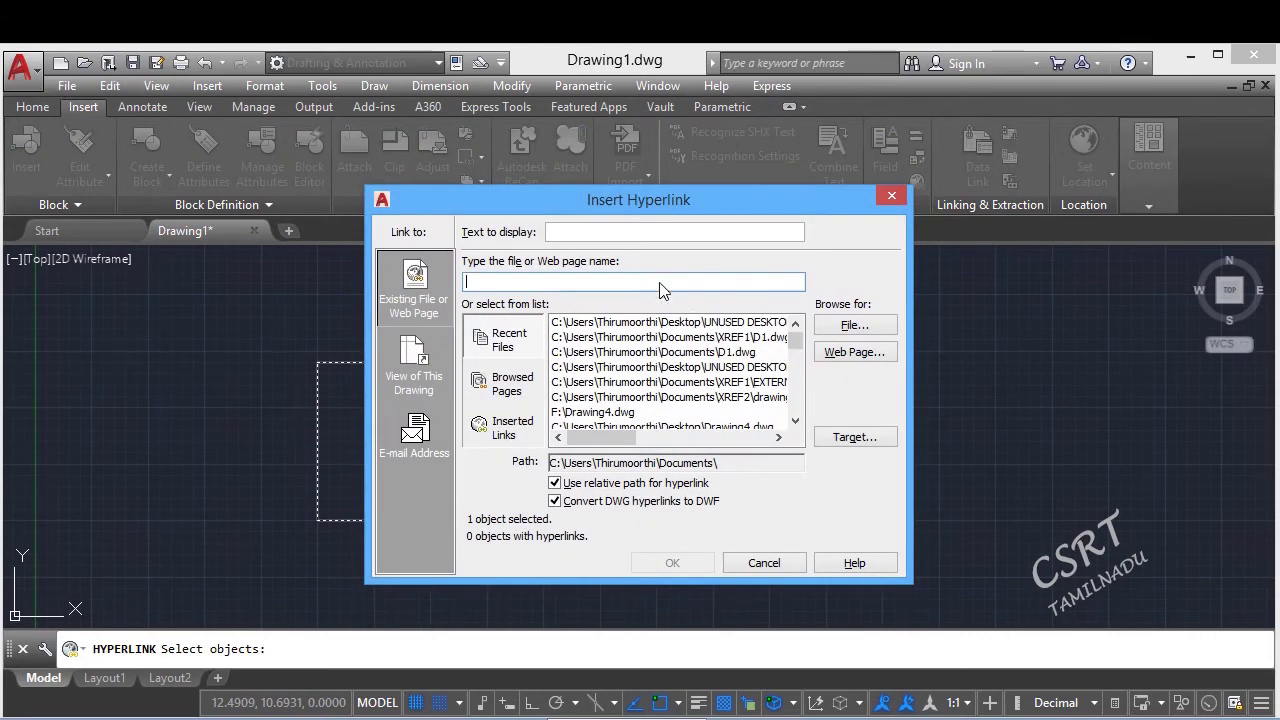
# Enter 'this is hyperlink command' as the hyperlink's text to display.
pyautogui.click(605, 231)
pyautogui.write('this is hyperlink')
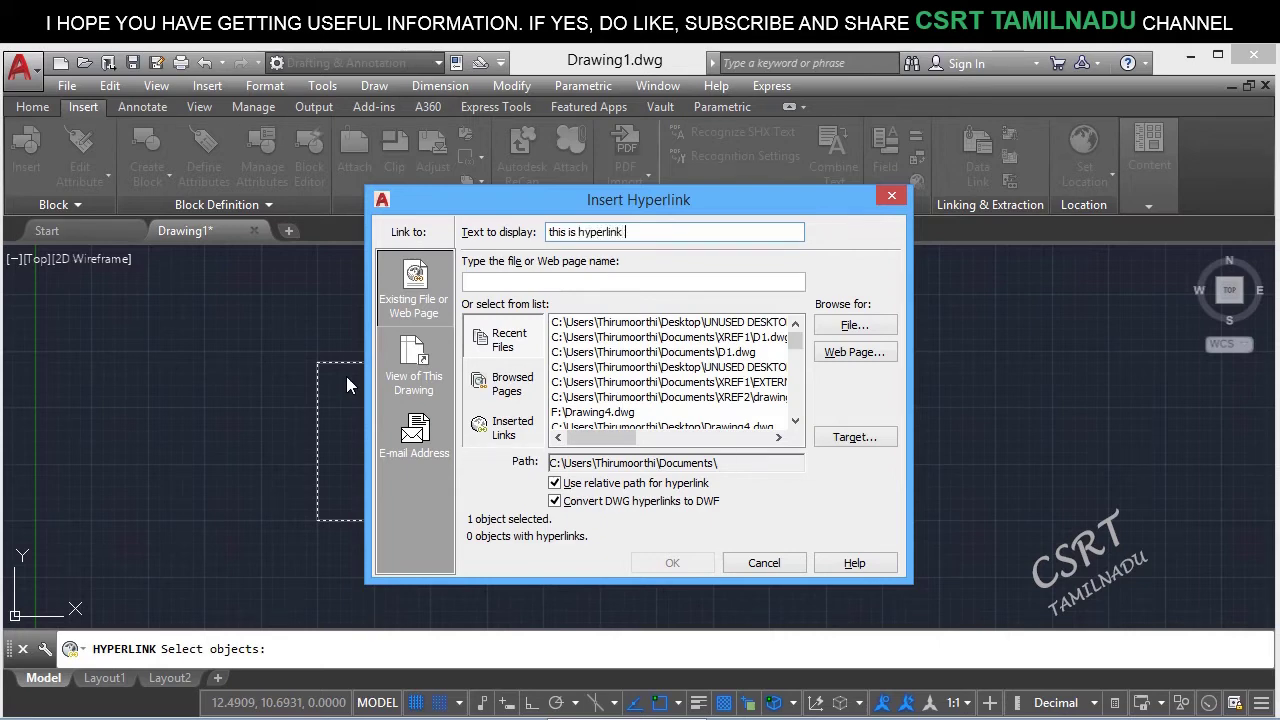
pyautogui.write('command')
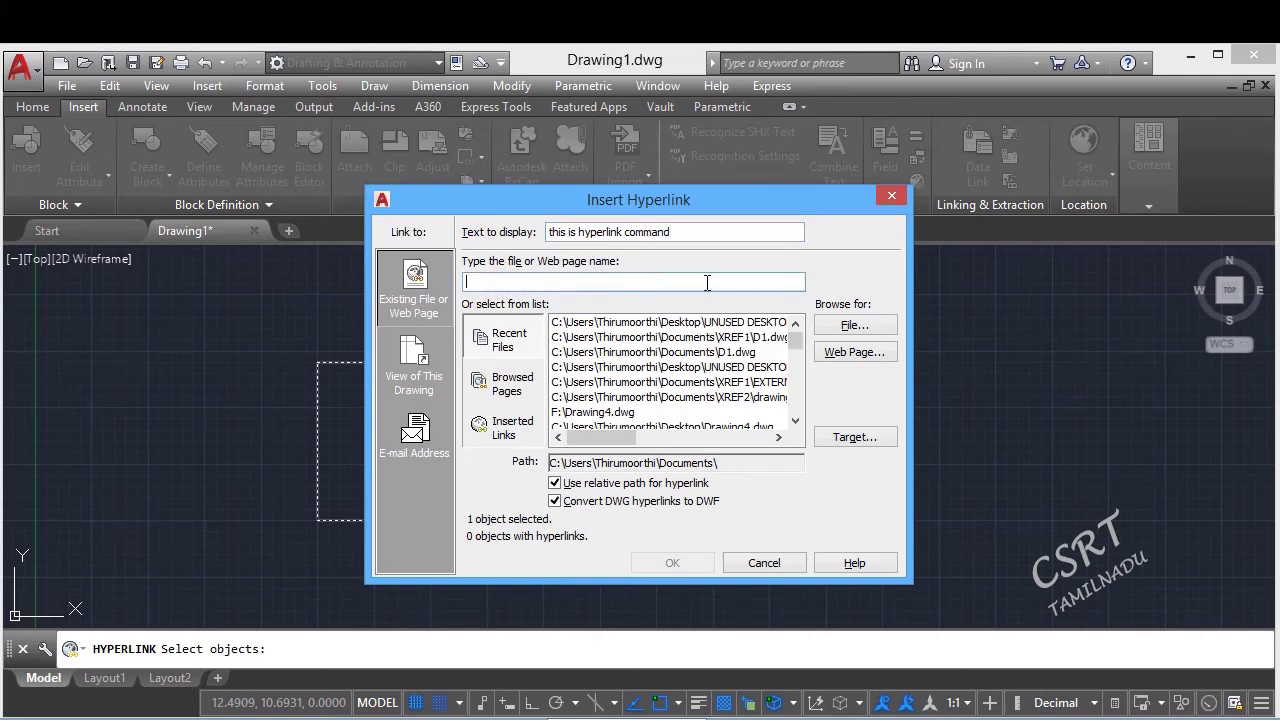
# Link the rectangle to Drawing2.dwg from the TEMP folder and apply the hyperlink.
pyautogui.click(880, 325)
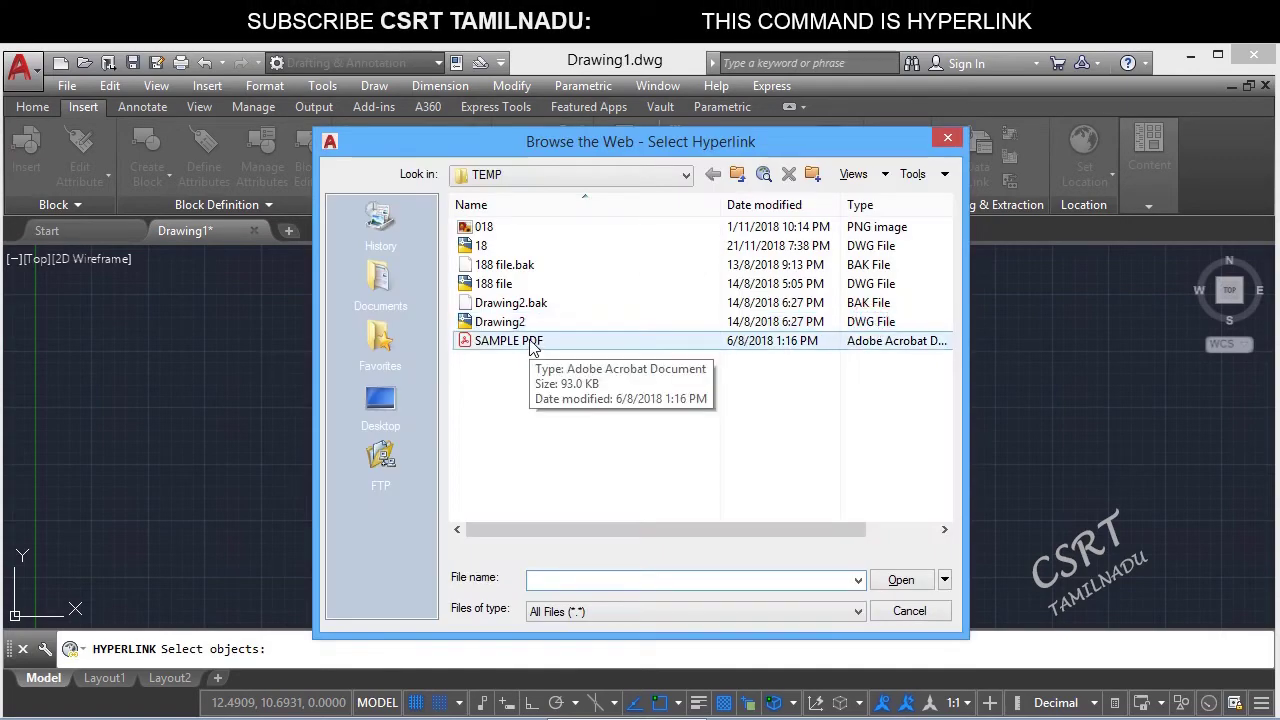
pyautogui.click(528, 328)
pyautogui.click(905, 580)
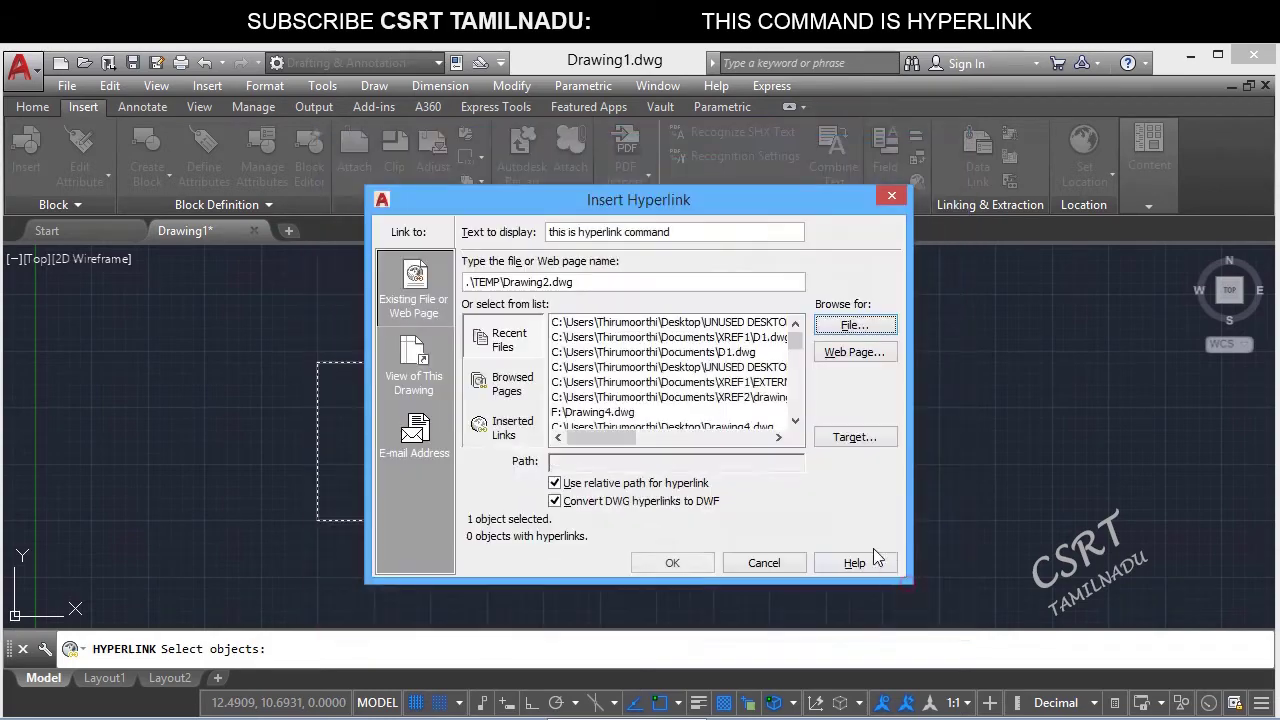
pyautogui.click(682, 562)
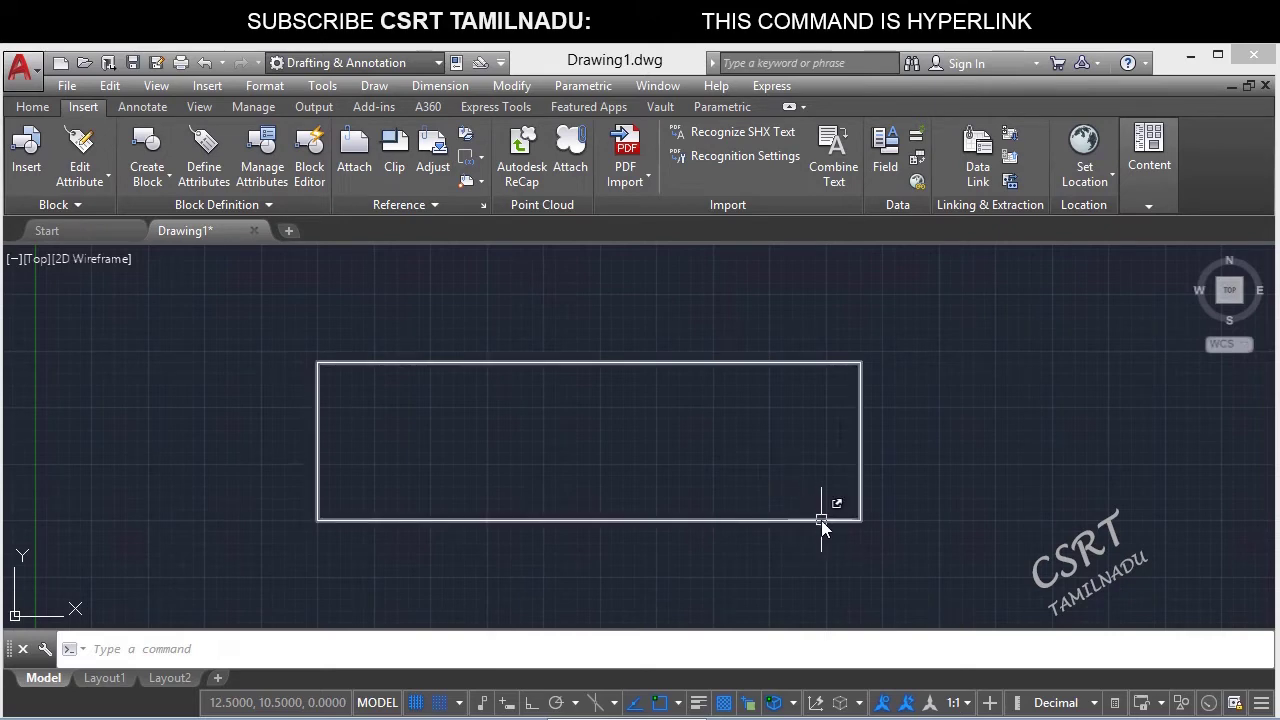
pyautogui.moveTo(821, 519)
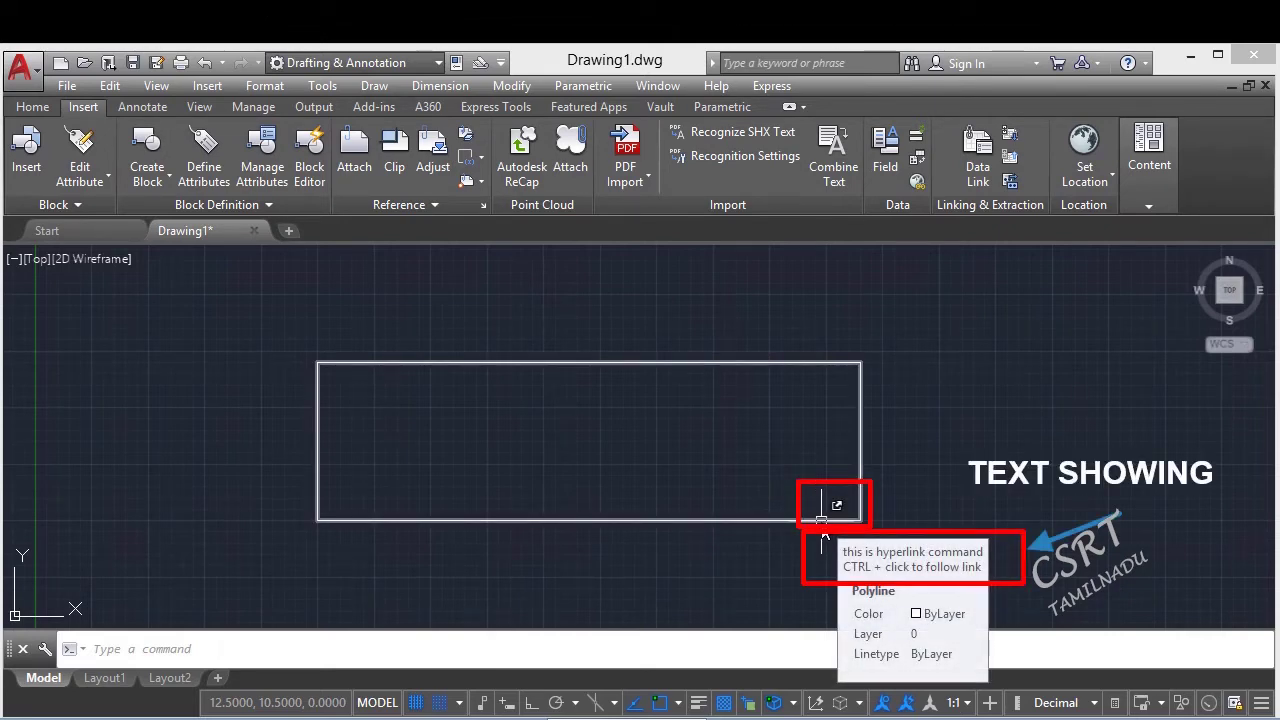
pyautogui.keyDown('ctrl'); pyautogui.click(821, 522); pyautogui.keyUp('ctrl')
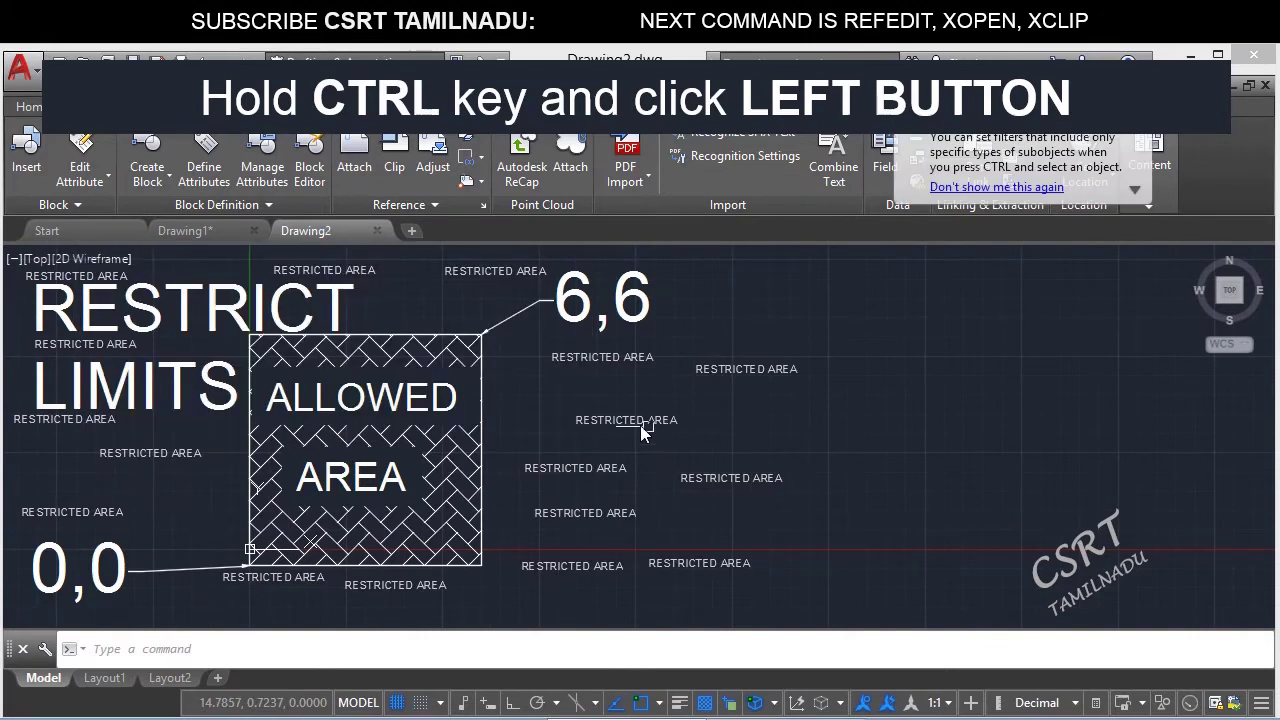
pyautogui.click(377, 231)
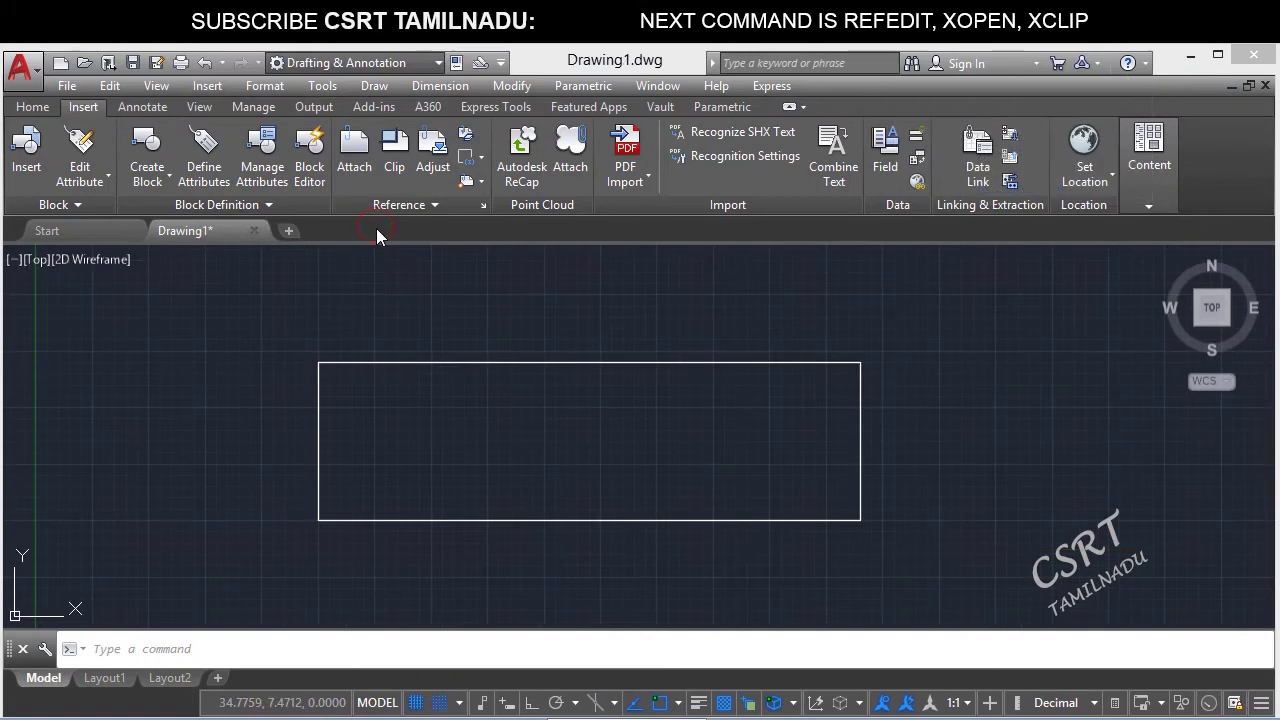
# Replace the rectangle's link target with the pasted YouTube channel address and apply it.
pyautogui.click(727, 336)
pyautogui.click(673, 318)
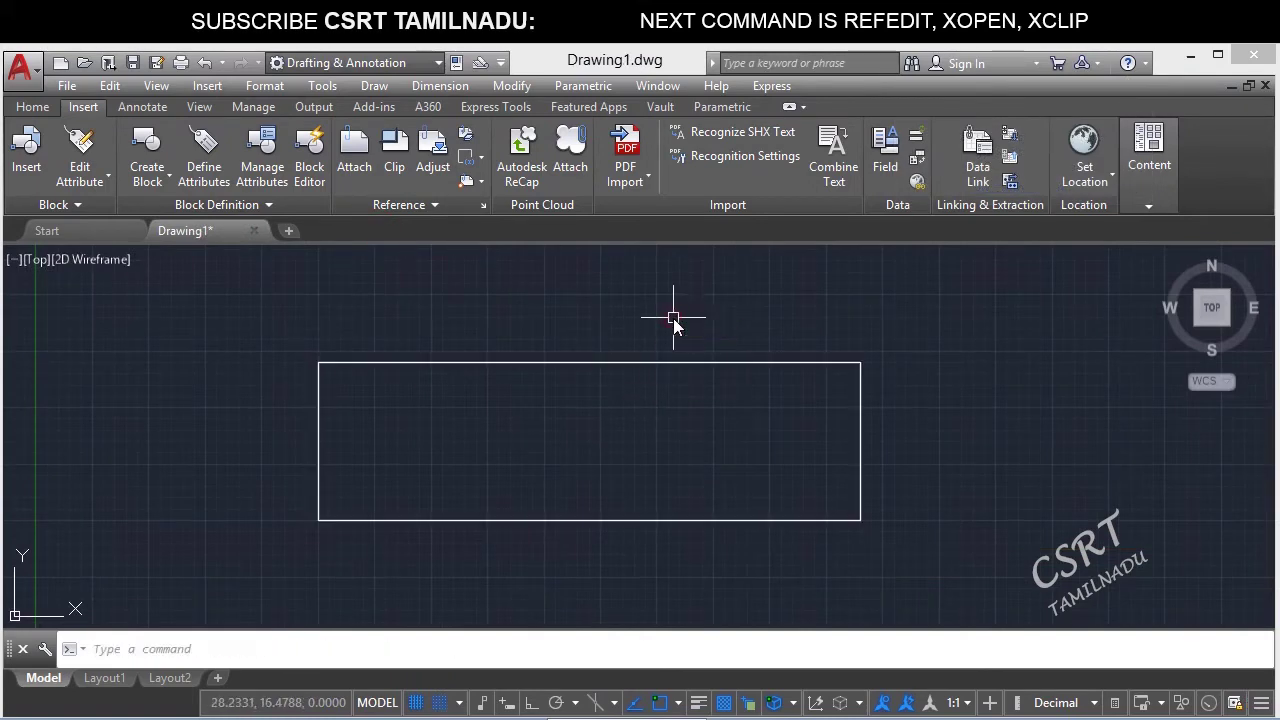
pyautogui.moveTo(673, 318); pyautogui.dragTo(566, 400)
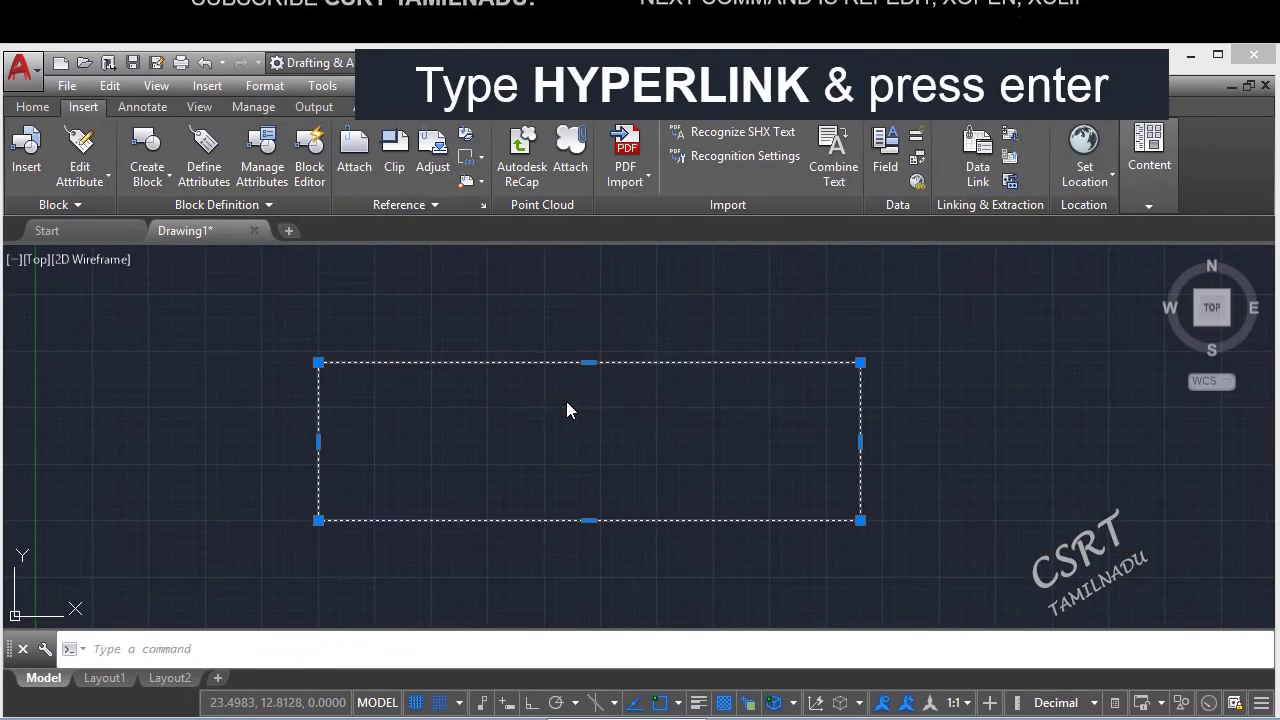
pyautogui.hotkey('ctrl', 'k')
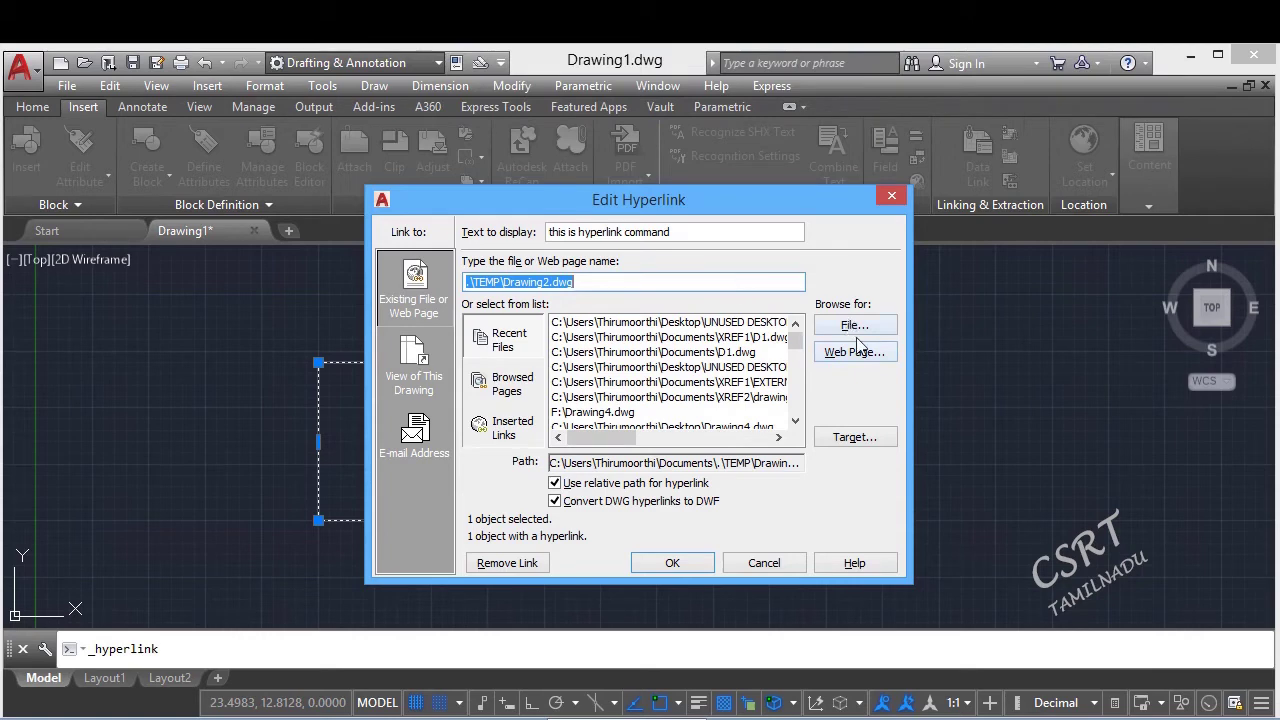
pyautogui.doubleClick(650, 280)
pyautogui.write('https://www.youtube.com/c/CsrtTamilnadu')
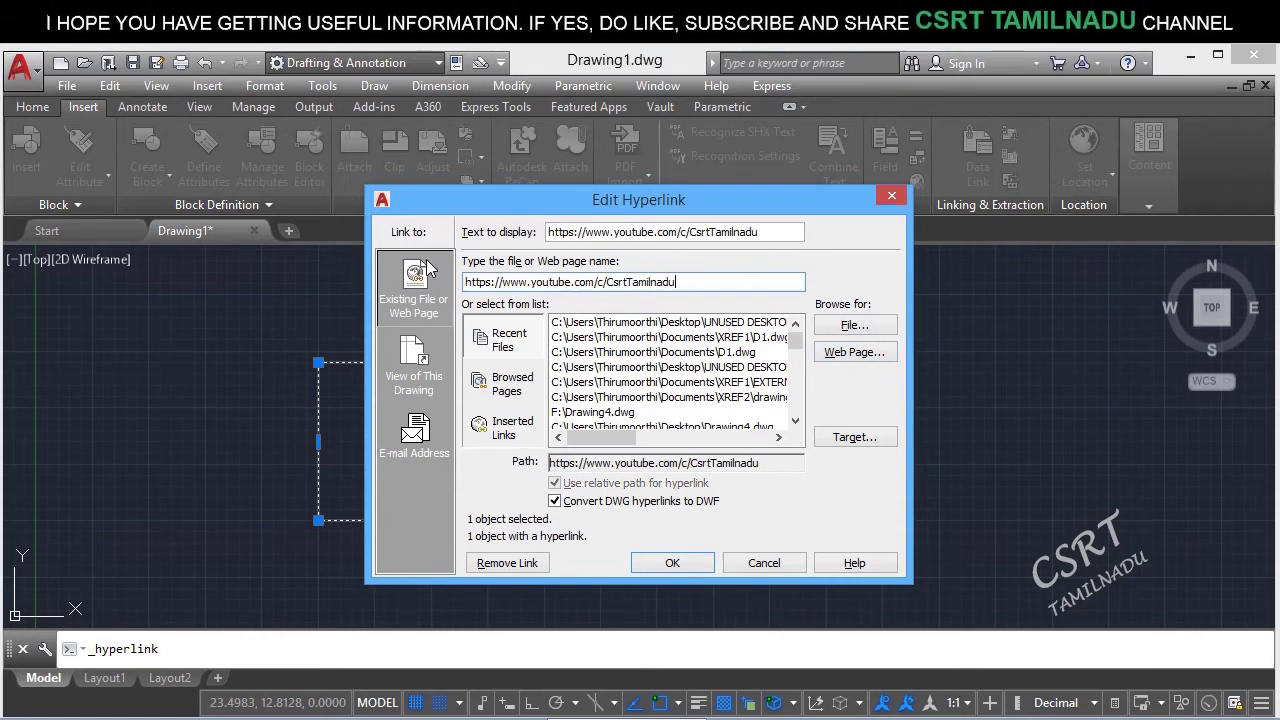
pyautogui.click(674, 563)
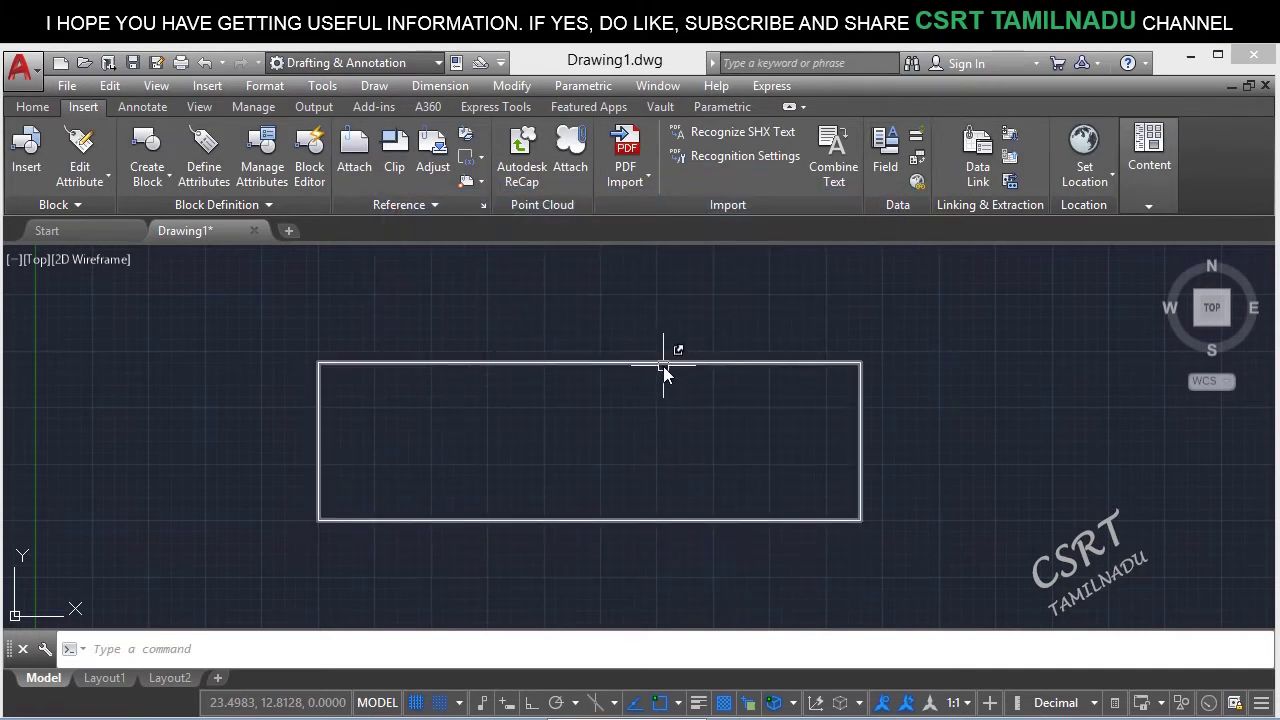
pyautogui.click(663, 366)
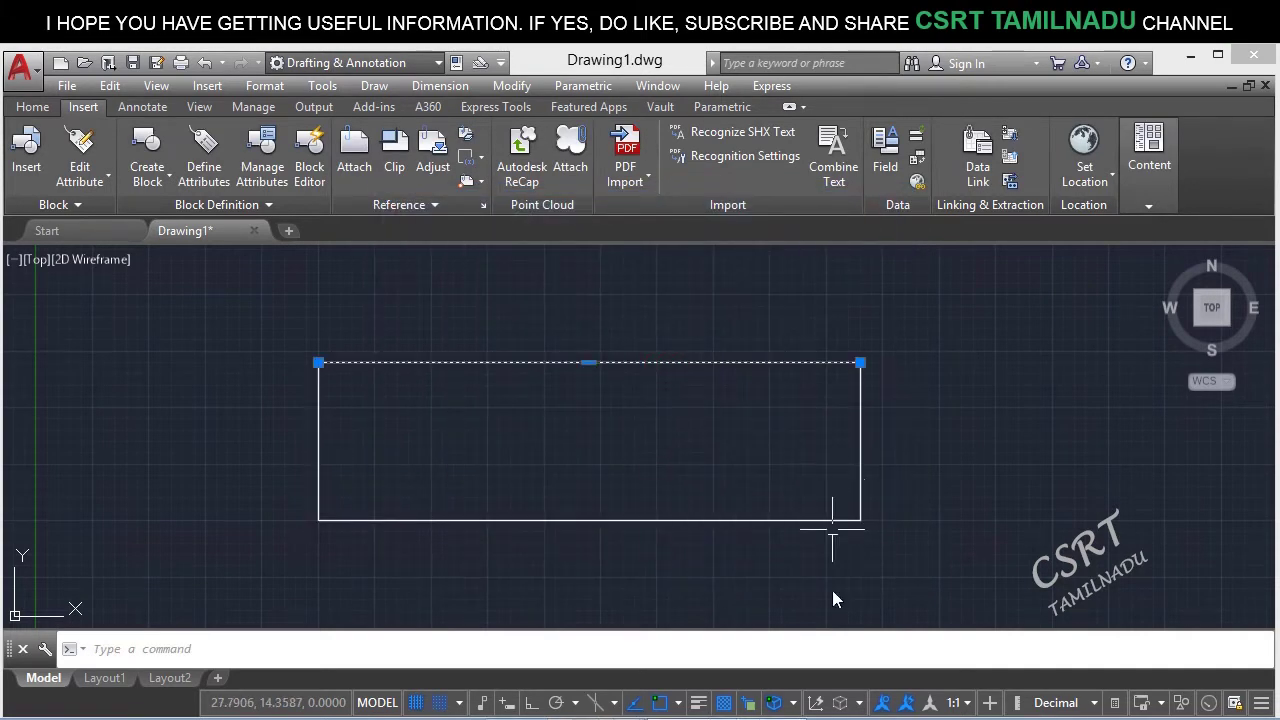
pyautogui.moveTo(676, 712)
pyautogui.click(568, 700)
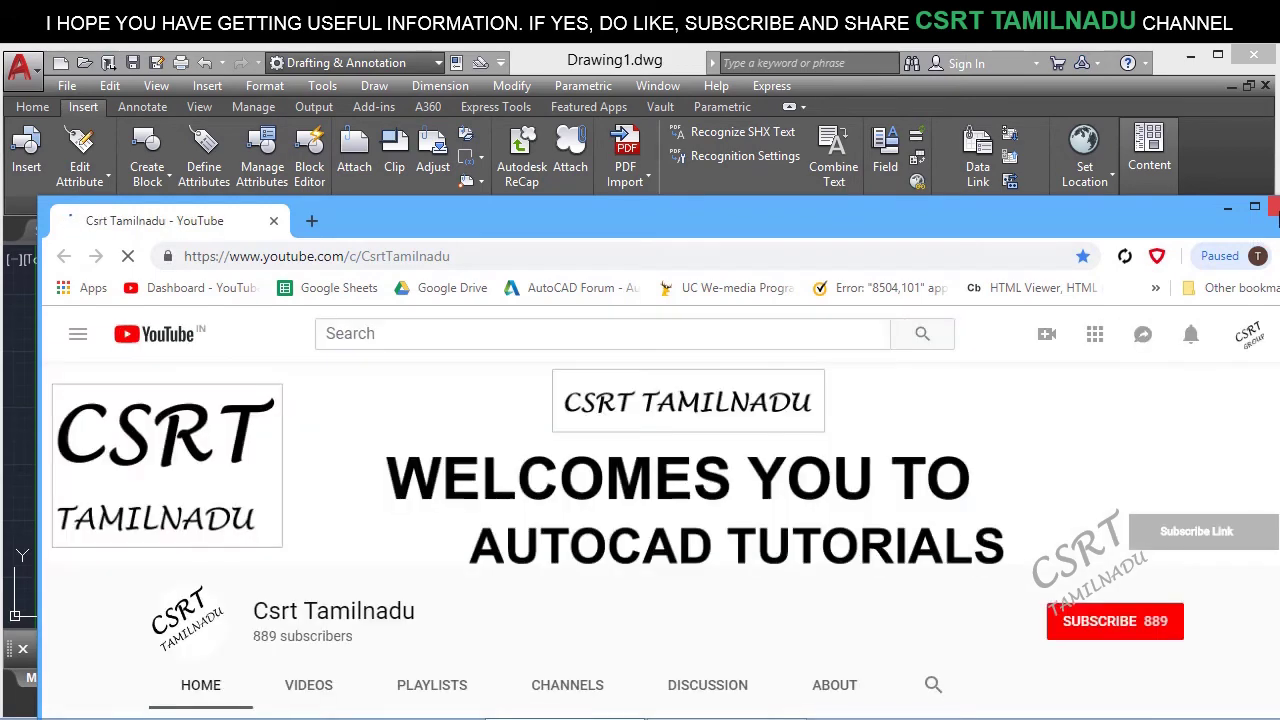
pyautogui.click(1273, 208)
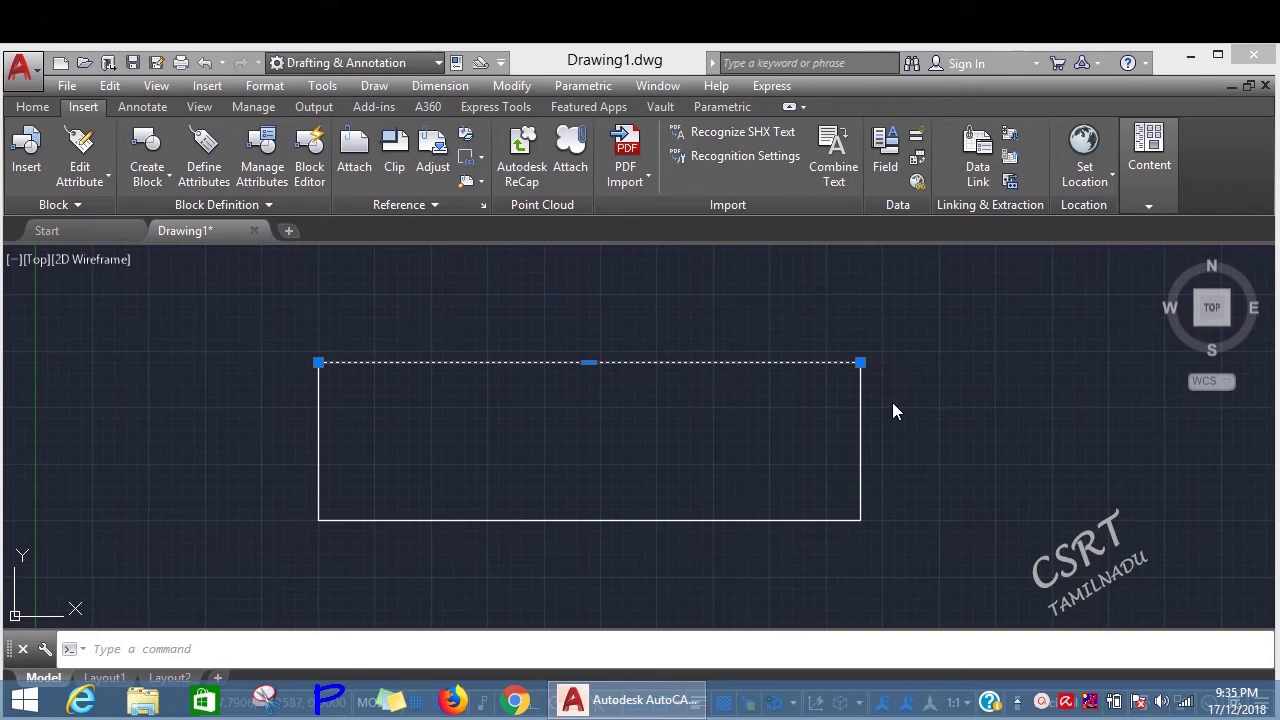
# Reopen the rectangle's Edit Hyperlink settings and launch the Web Page browser.
pyautogui.click(772, 381)
pyautogui.click(603, 290)
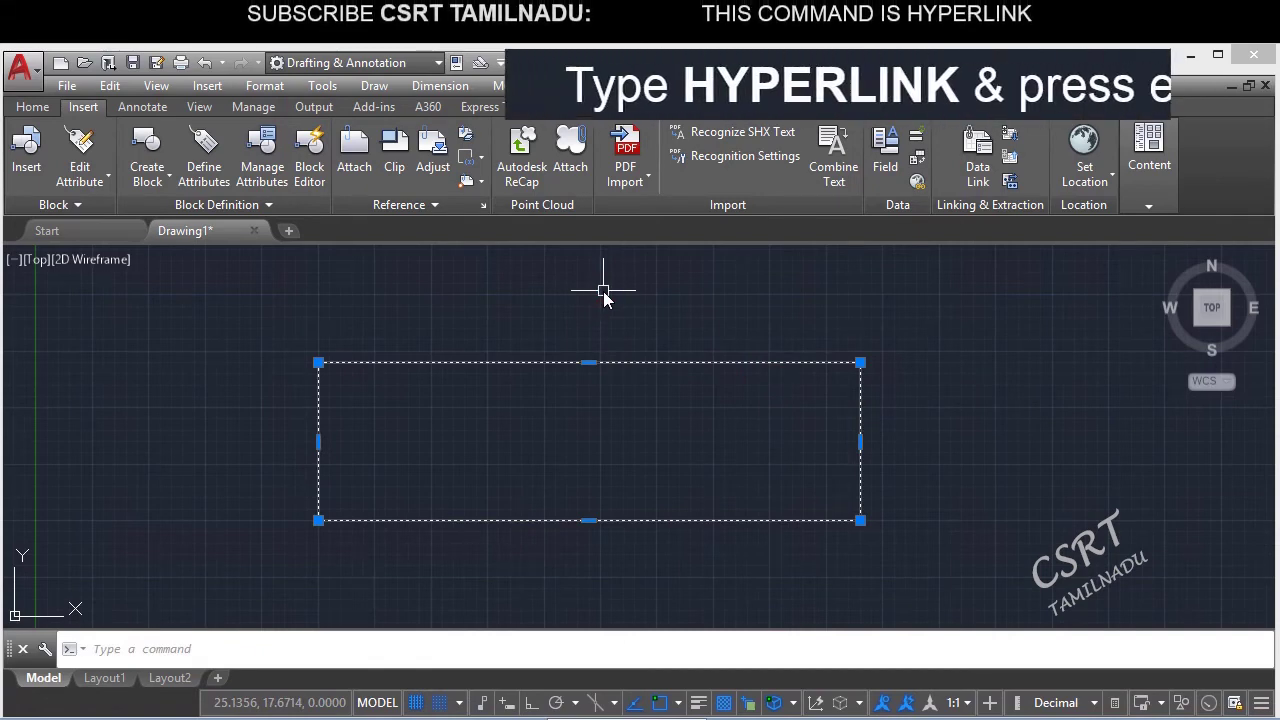
pyautogui.hotkey('ctrl', 'k')
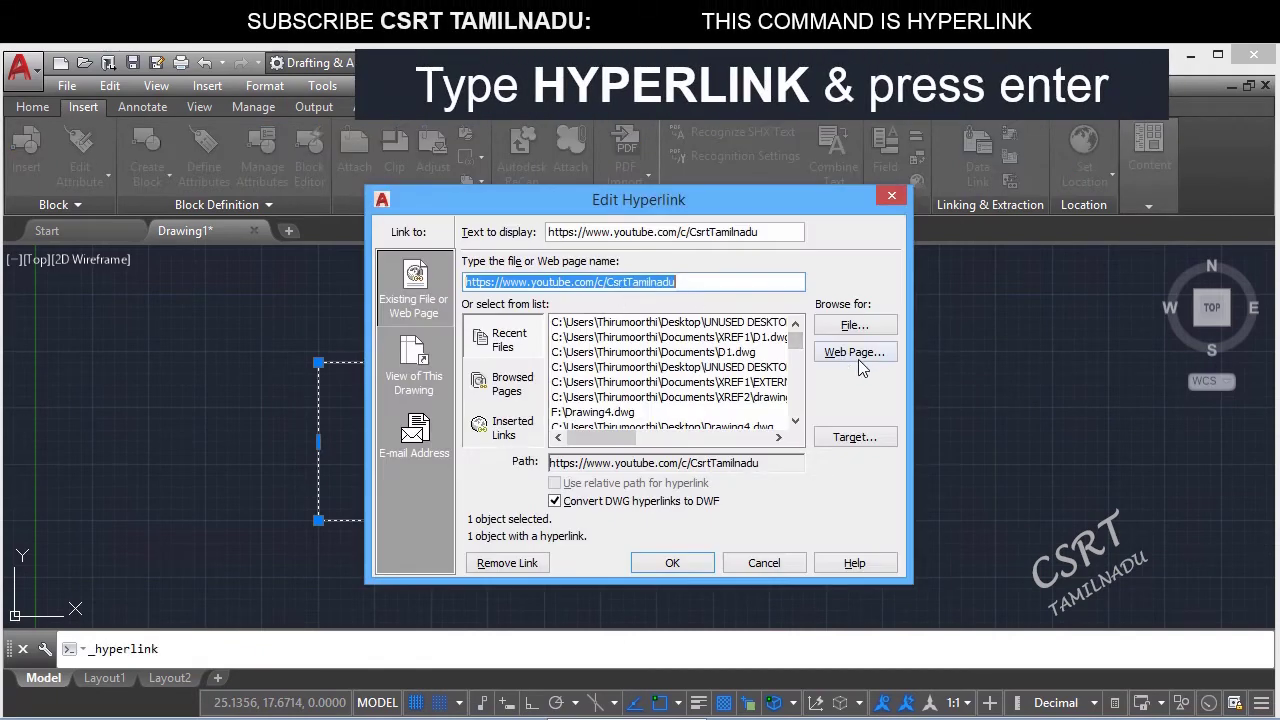
pyautogui.click(855, 352)
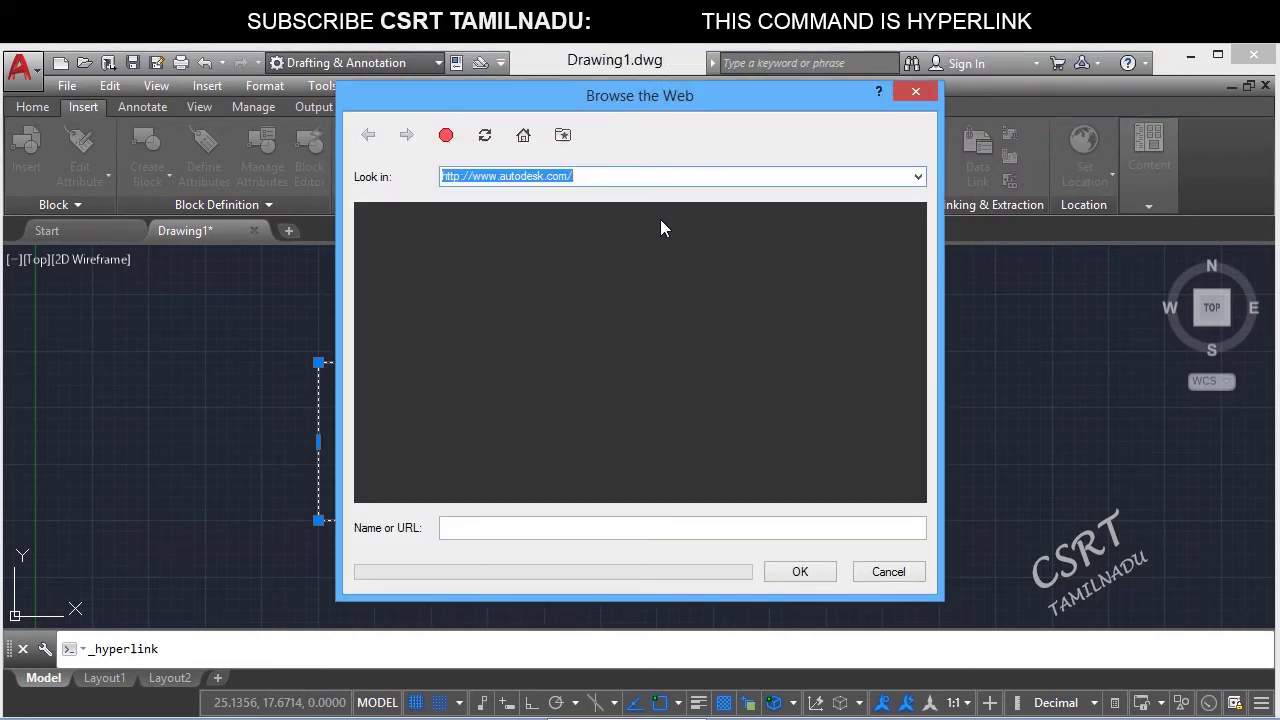
pyautogui.moveTo(514, 715)
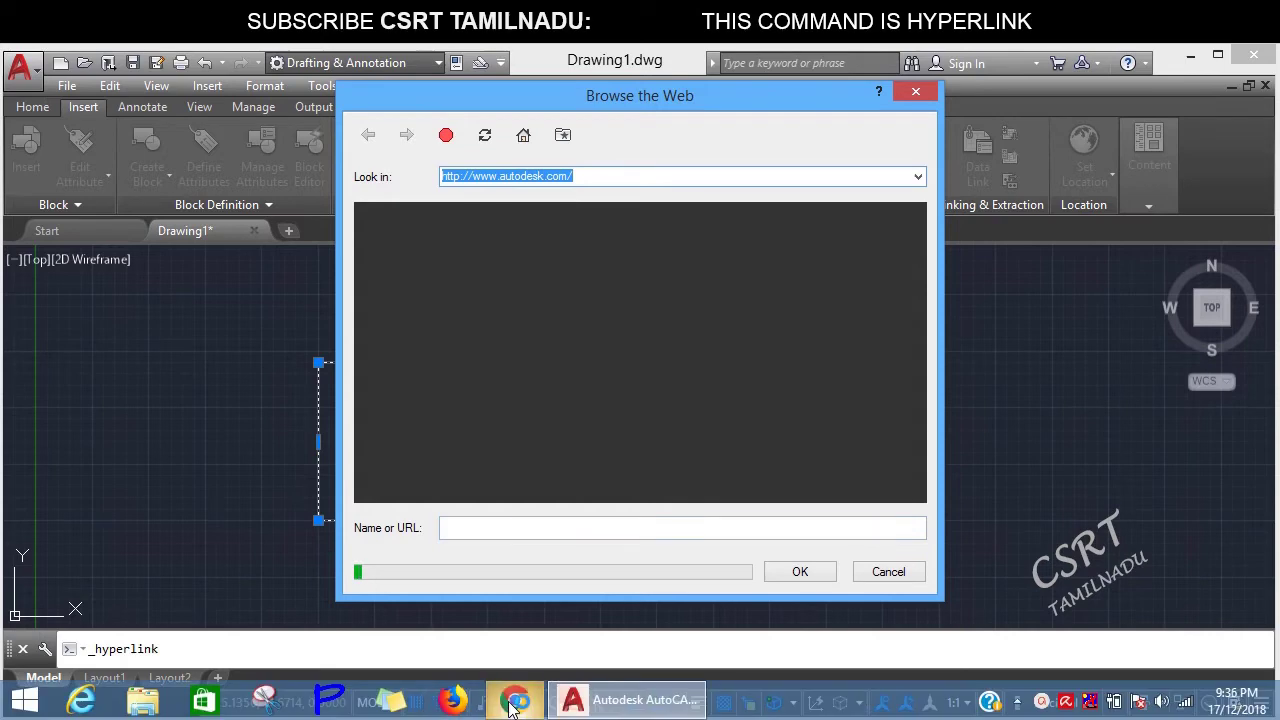
# Search Chrome for 'hdfc' and copy the HDFC Bank result's link address.
pyautogui.click(514, 700)
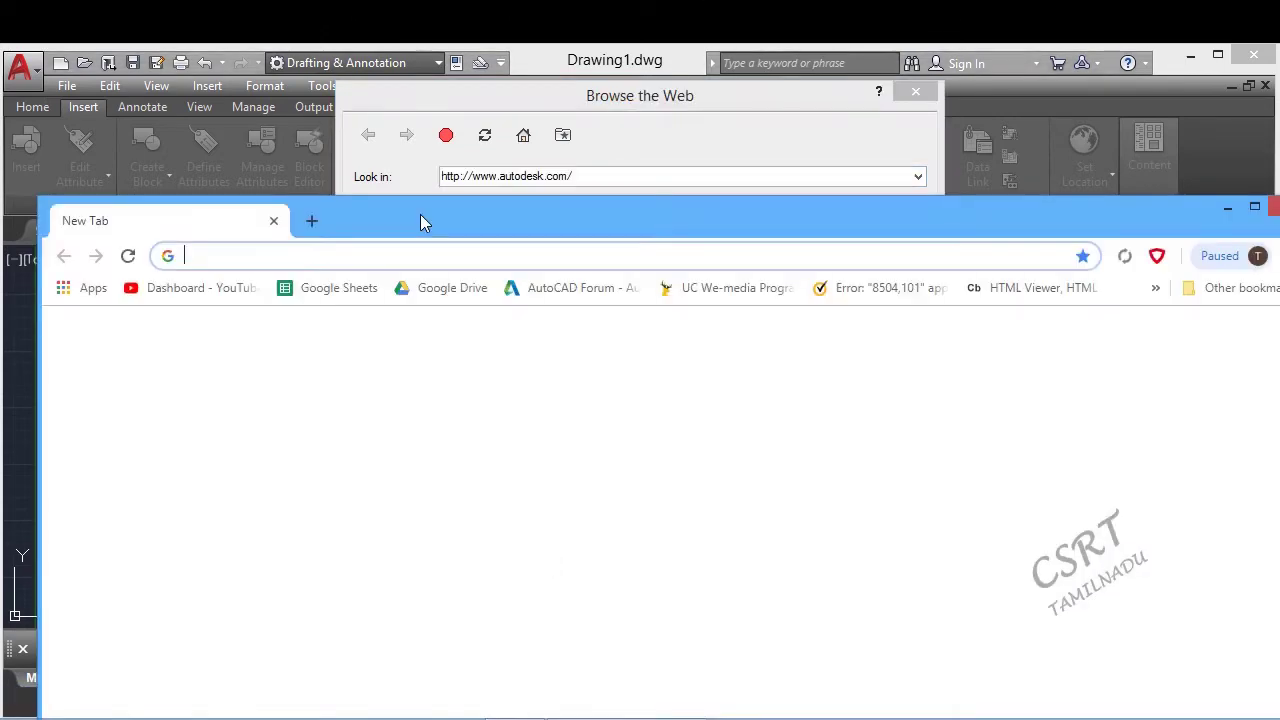
pyautogui.write('hdf')
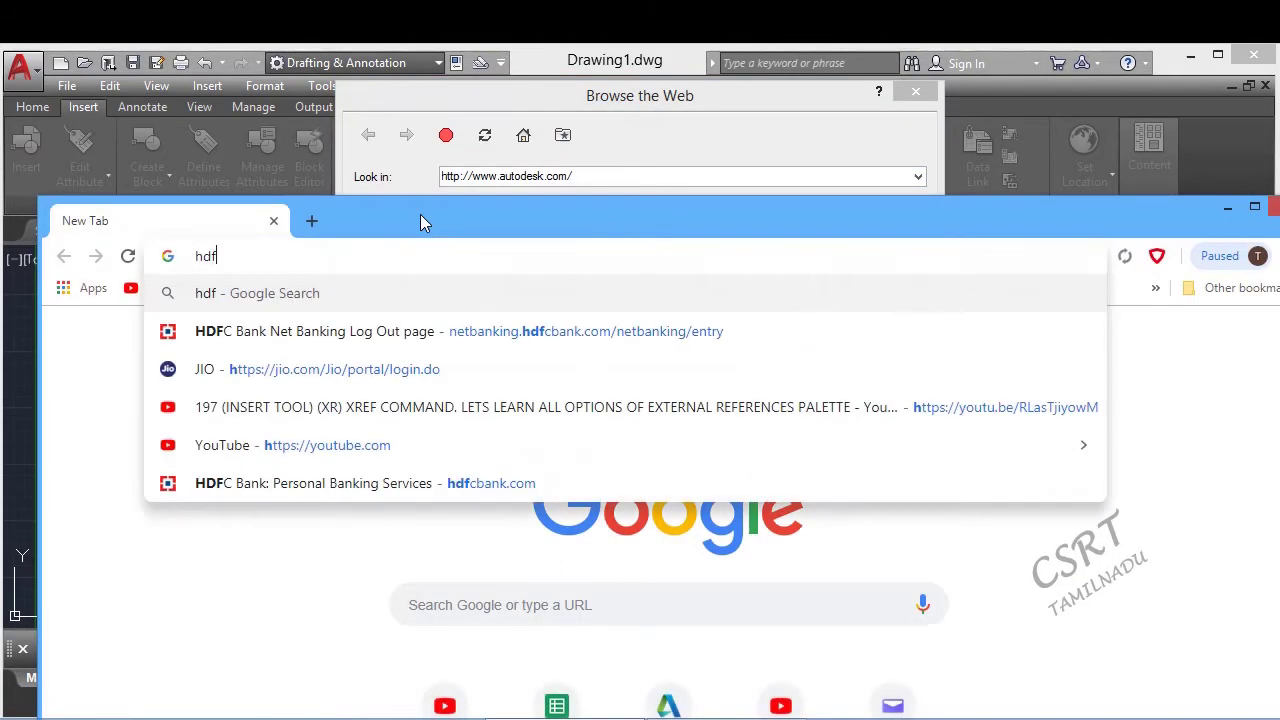
pyautogui.write('c')
pyautogui.press('Return')
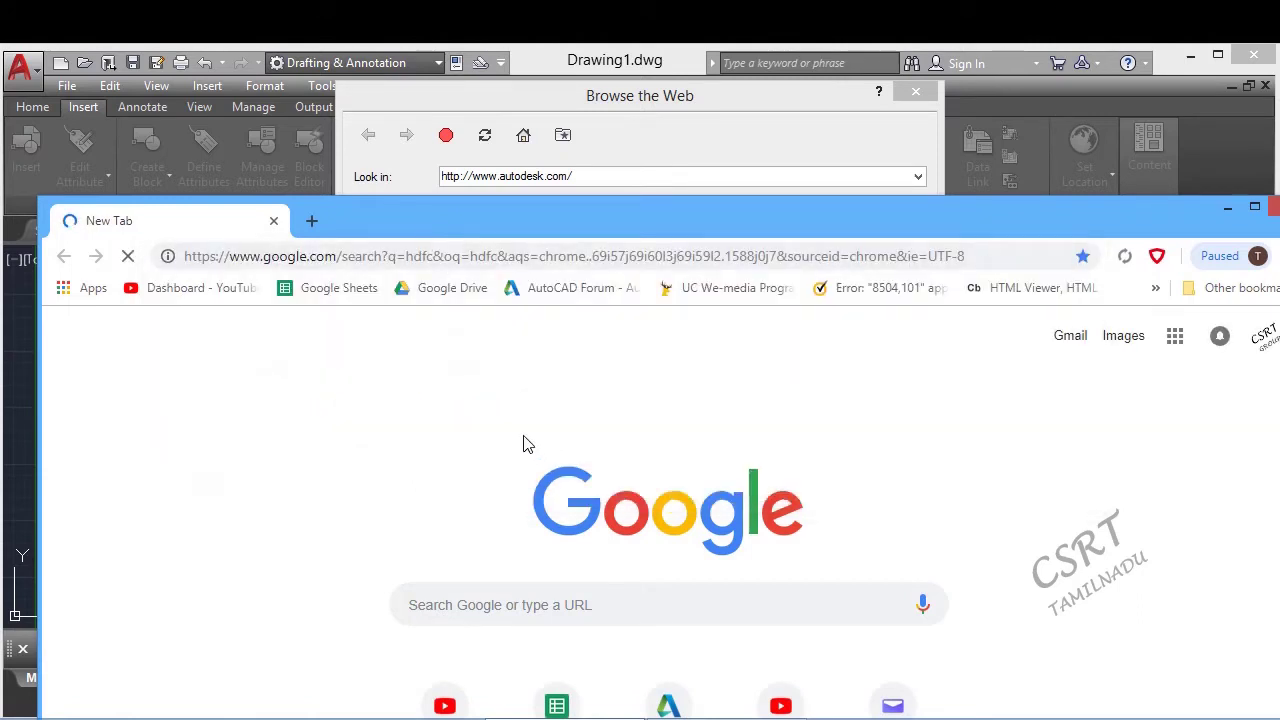
pyautogui.rightClick(346, 508)
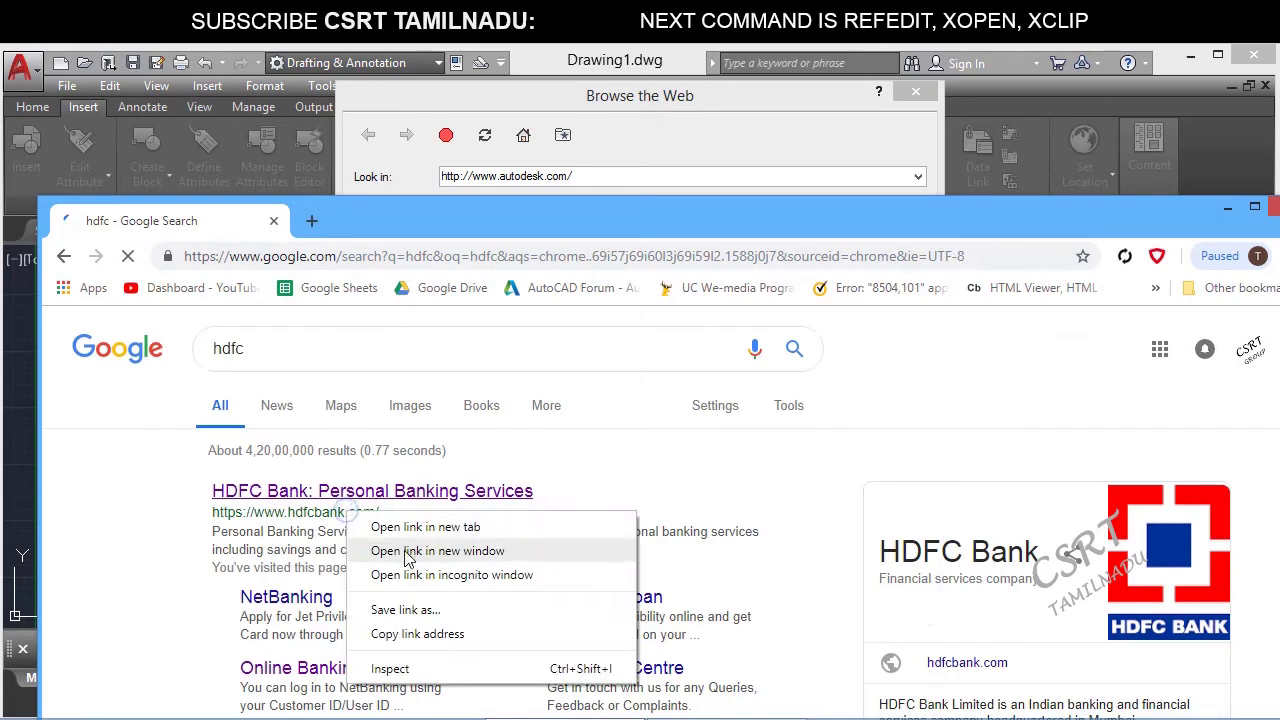
pyautogui.click(399, 636)
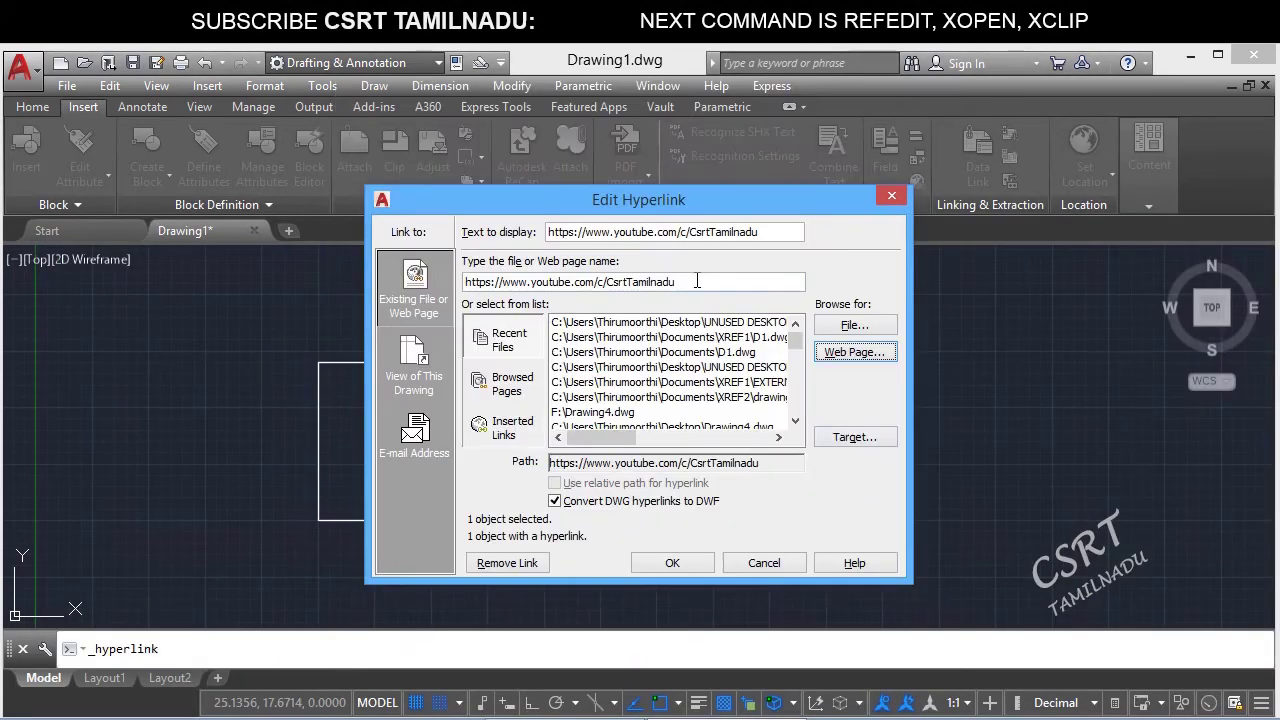
pyautogui.moveTo(695, 281); pyautogui.dragTo(510, 279)
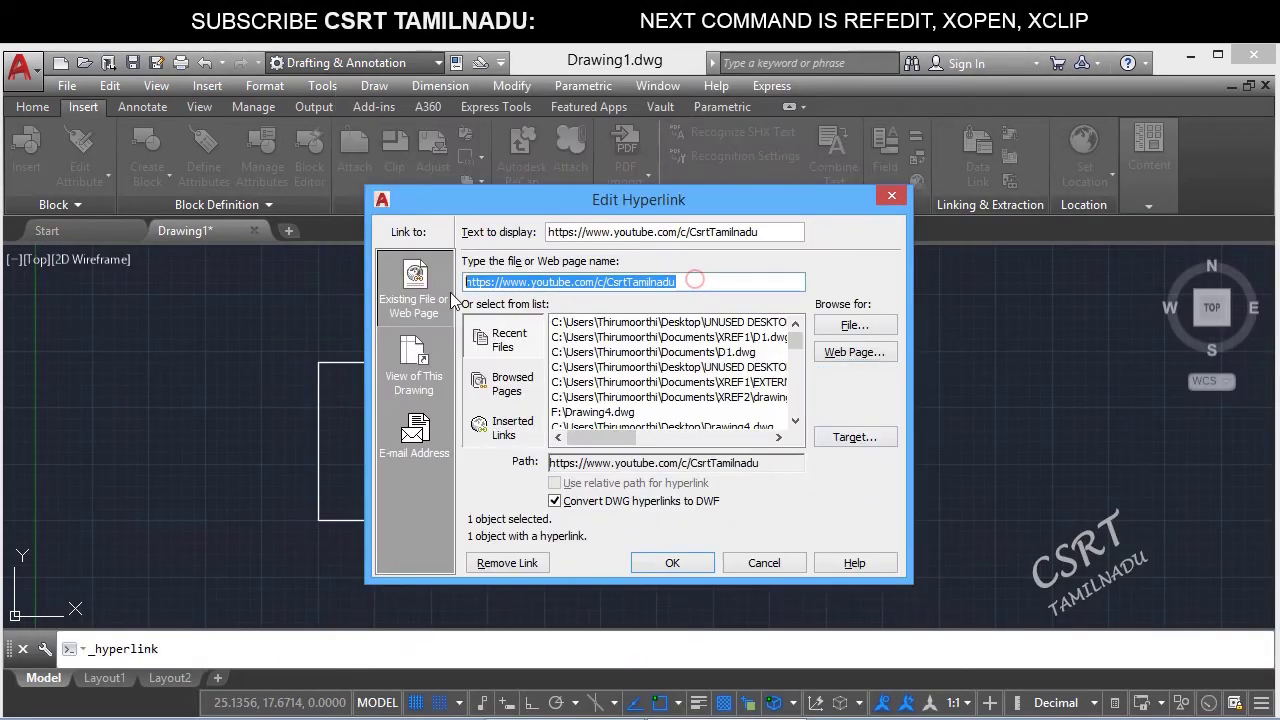
pyautogui.rightClick(510, 279)
pyautogui.click(515, 370)
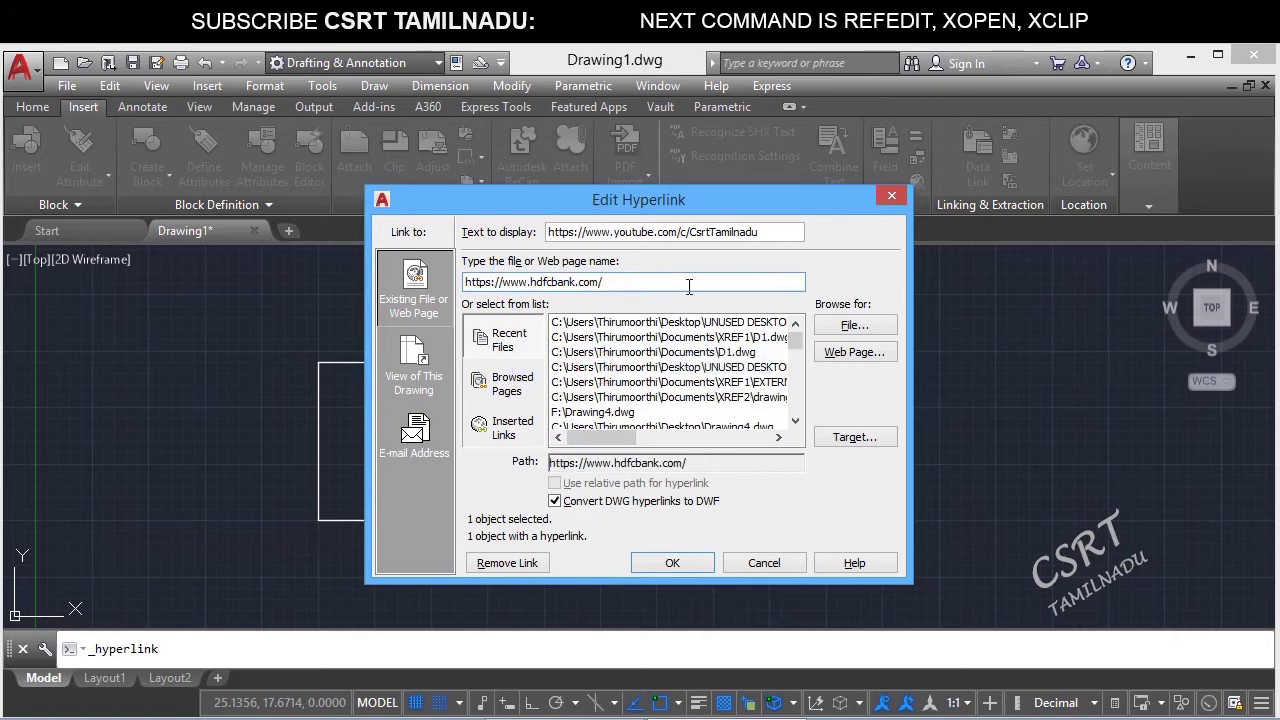
pyautogui.click(672, 563)
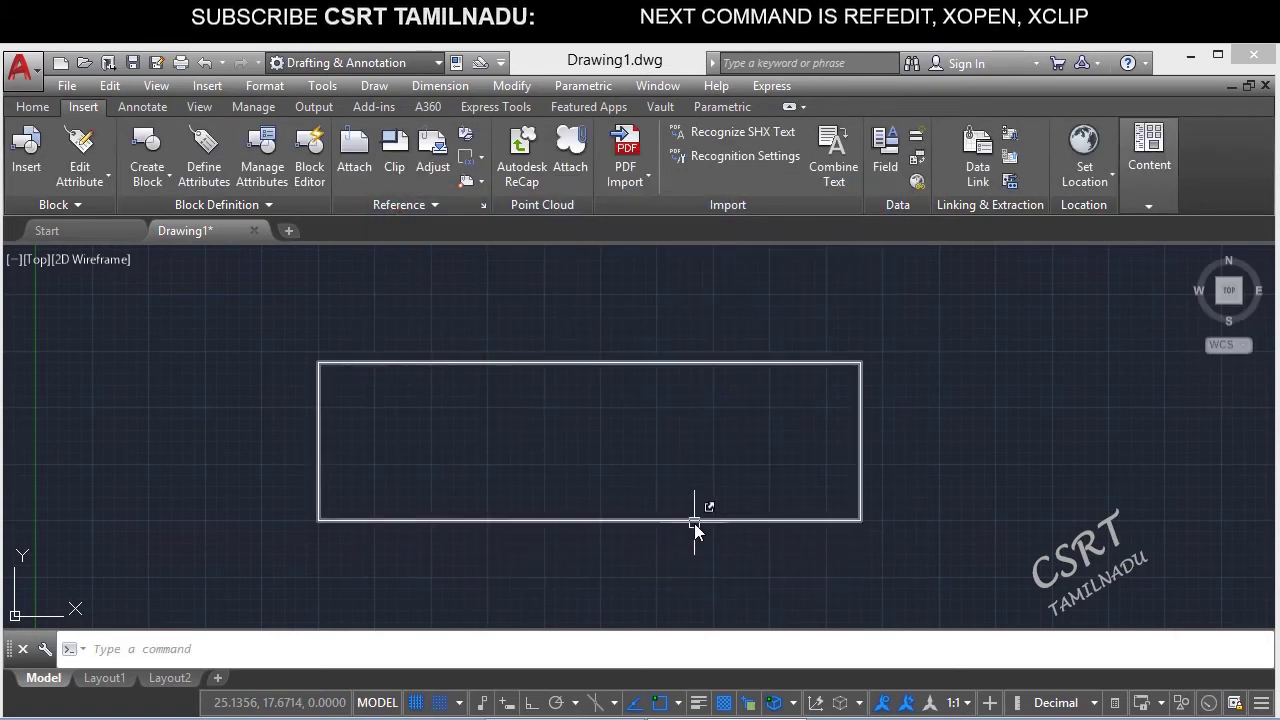
pyautogui.click(694, 523)
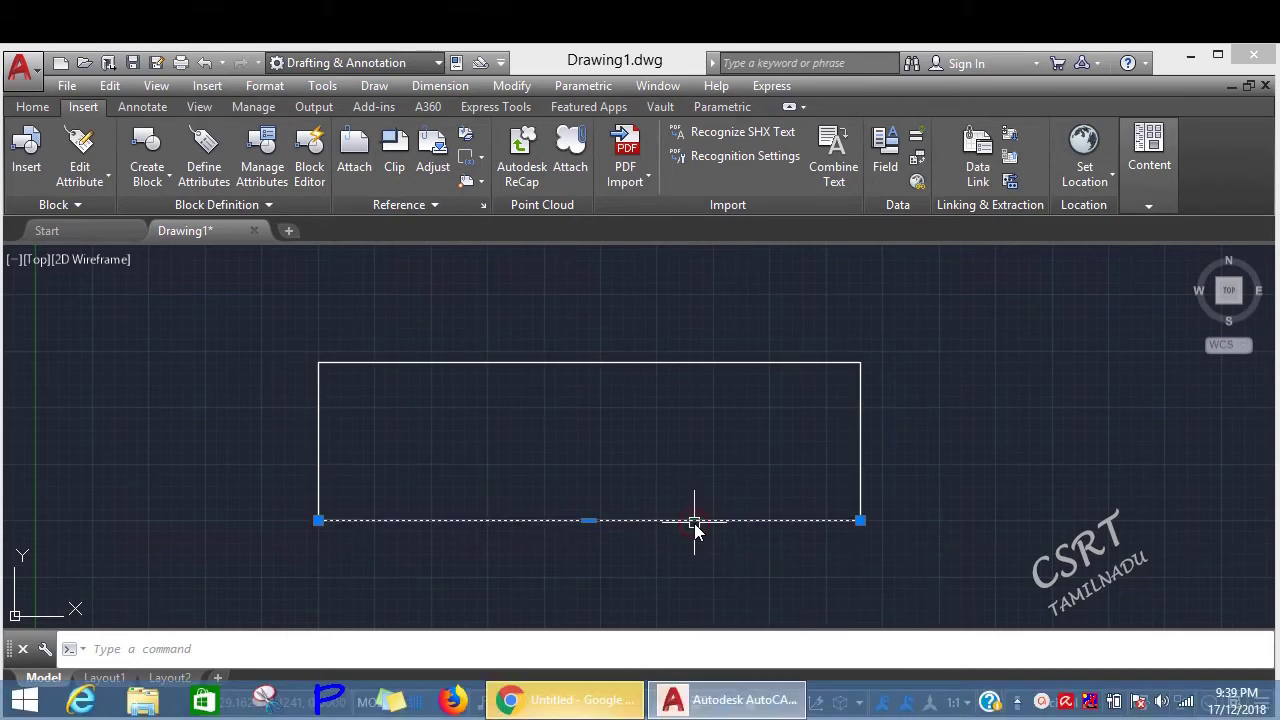
# View the HDFC Bank homepage in Chrome, then close the browser.
pyautogui.click(545, 701)
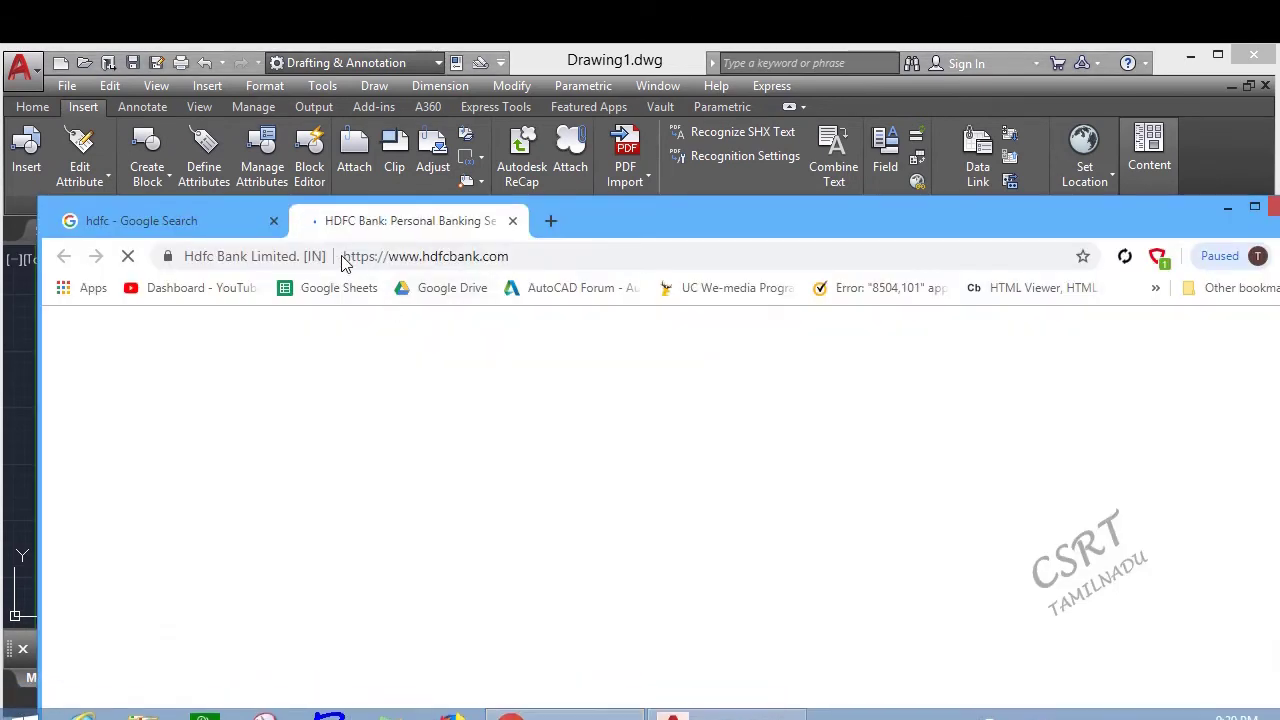
pyautogui.click(172, 219)
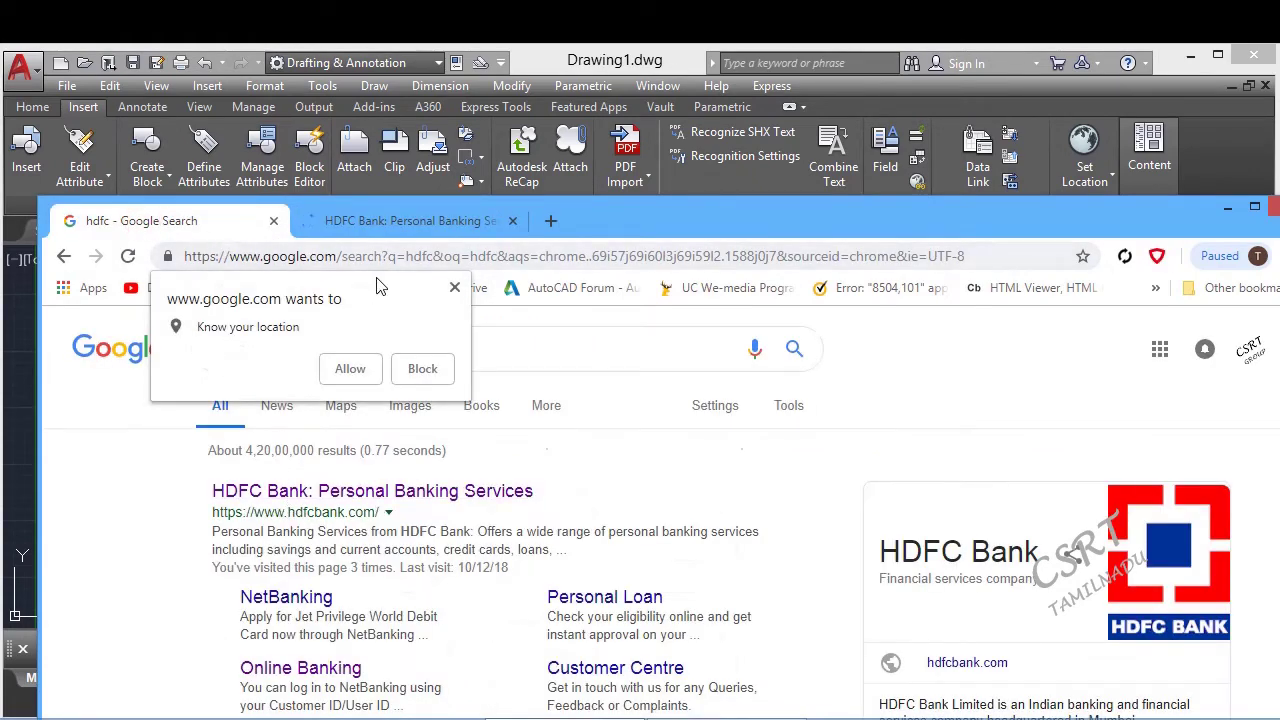
pyautogui.click(519, 220)
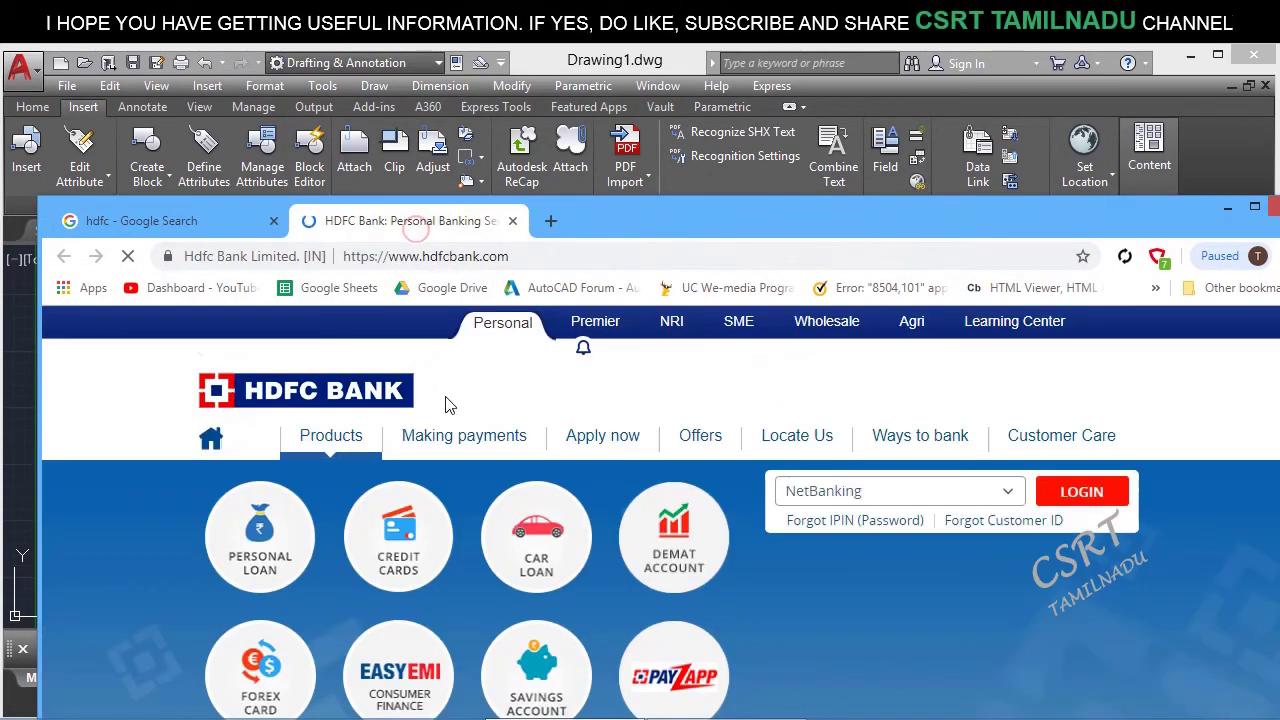
pyautogui.click(1274, 206)
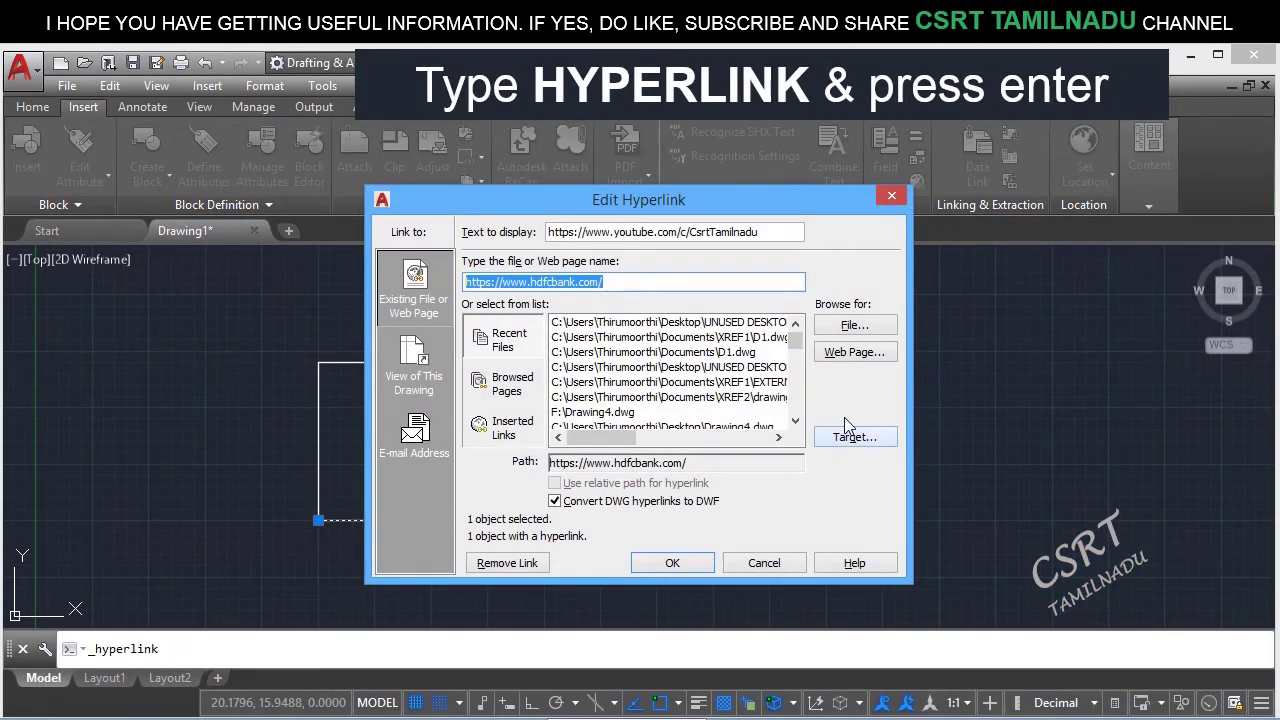
# Pick Drawing2.dwg from the TEMP folder as the hyperlink file, replacing the bank address.
pyautogui.write('j')
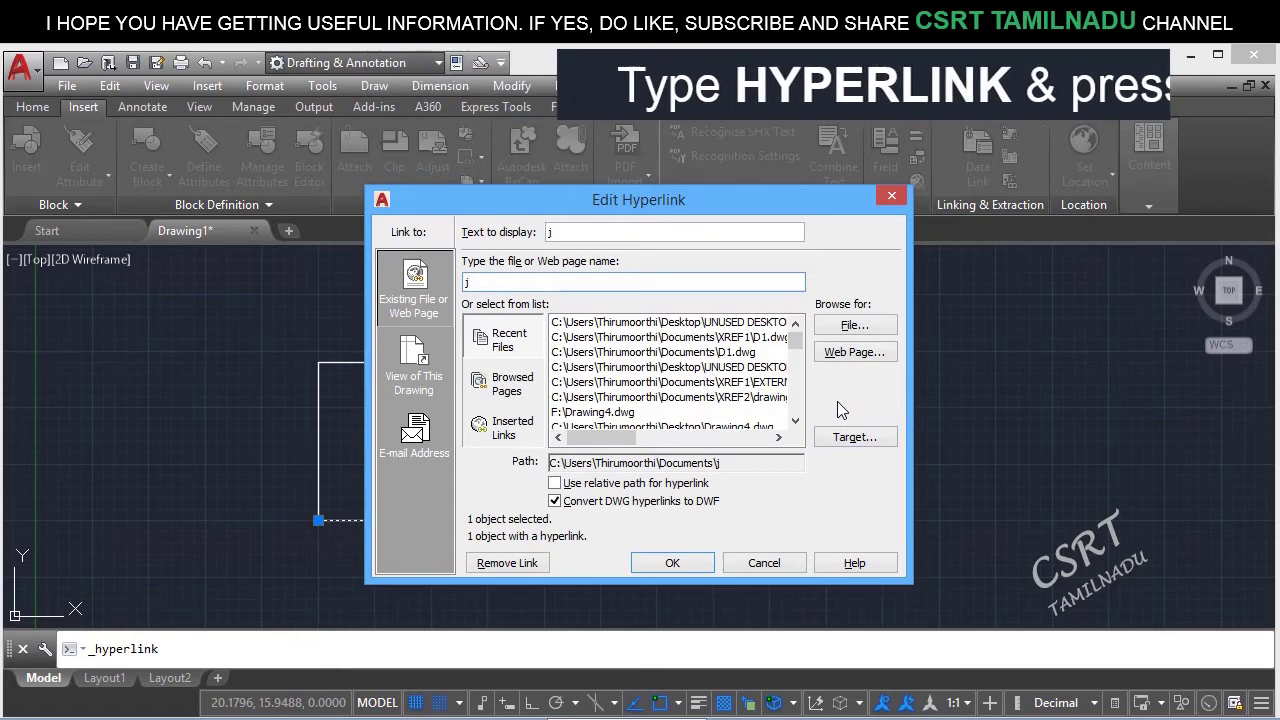
pyautogui.click(855, 325)
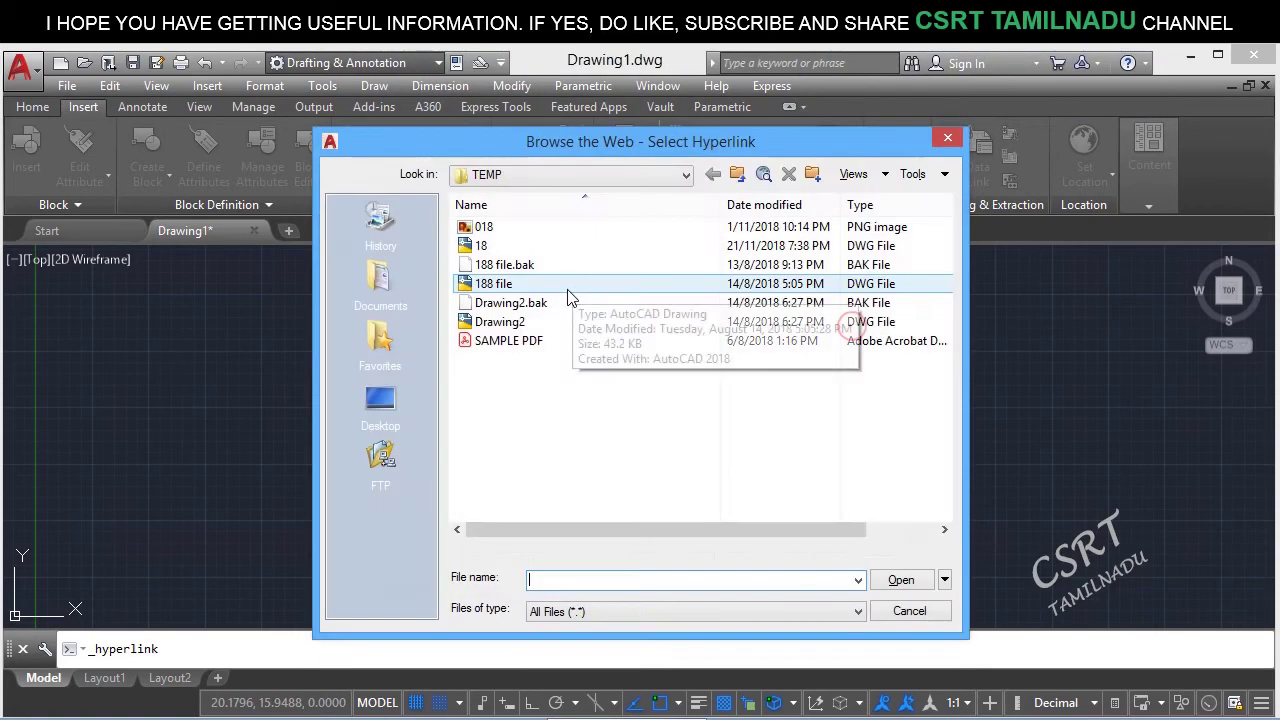
pyautogui.doubleClick(505, 322)
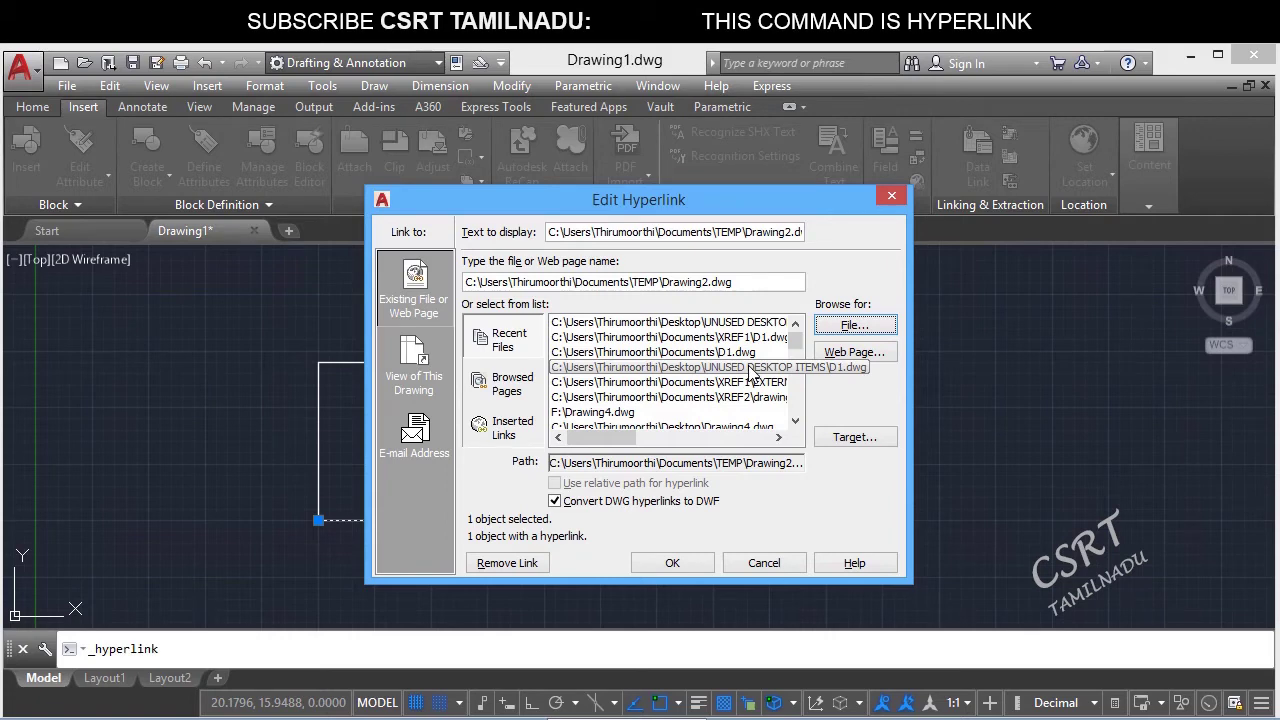
# Target Layout2 inside Drawing2.dwg as the hyperlink's place and apply the change.
pyautogui.click(853, 437)
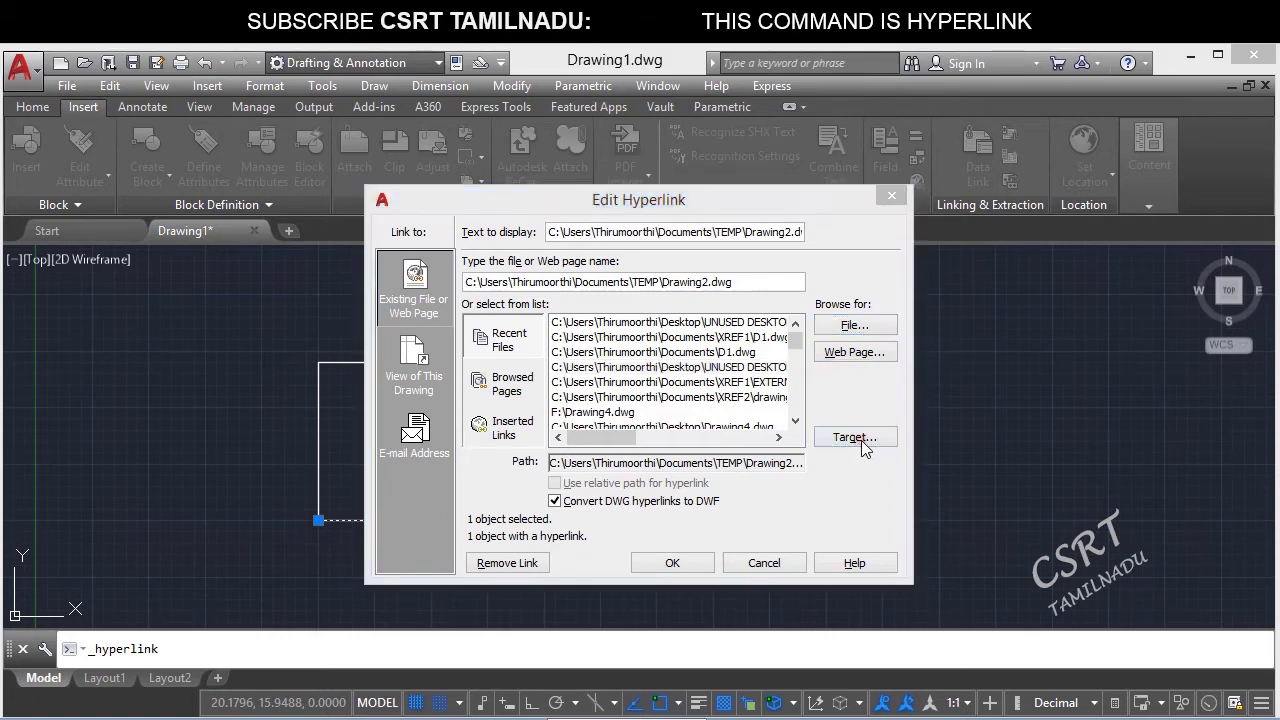
pyautogui.click(473, 277)
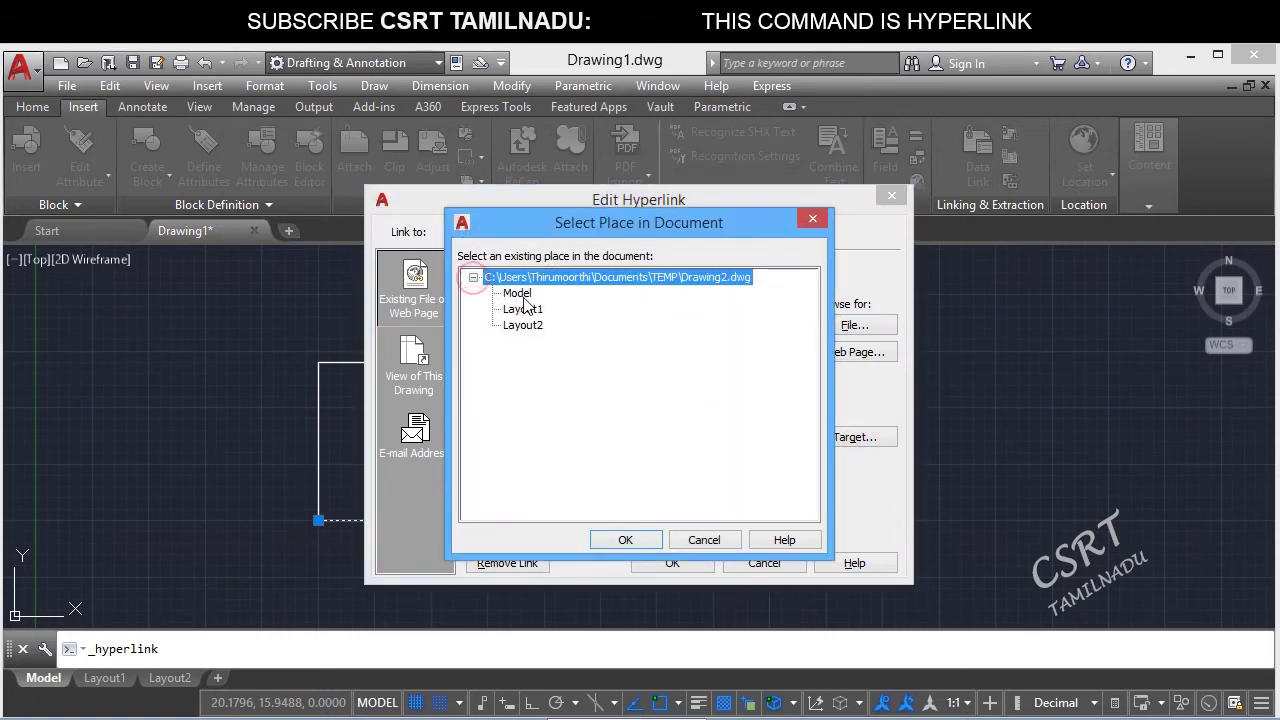
pyautogui.click(520, 294)
pyautogui.click(530, 310)
pyautogui.click(525, 325)
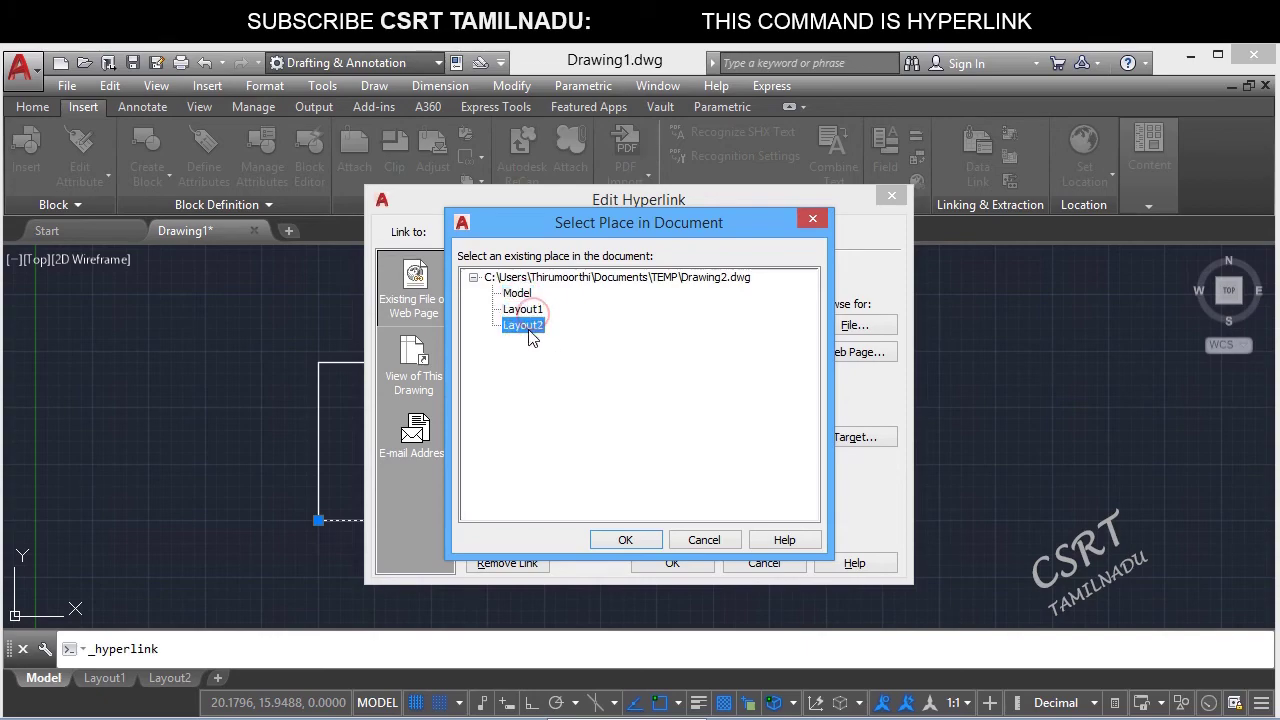
pyautogui.click(628, 541)
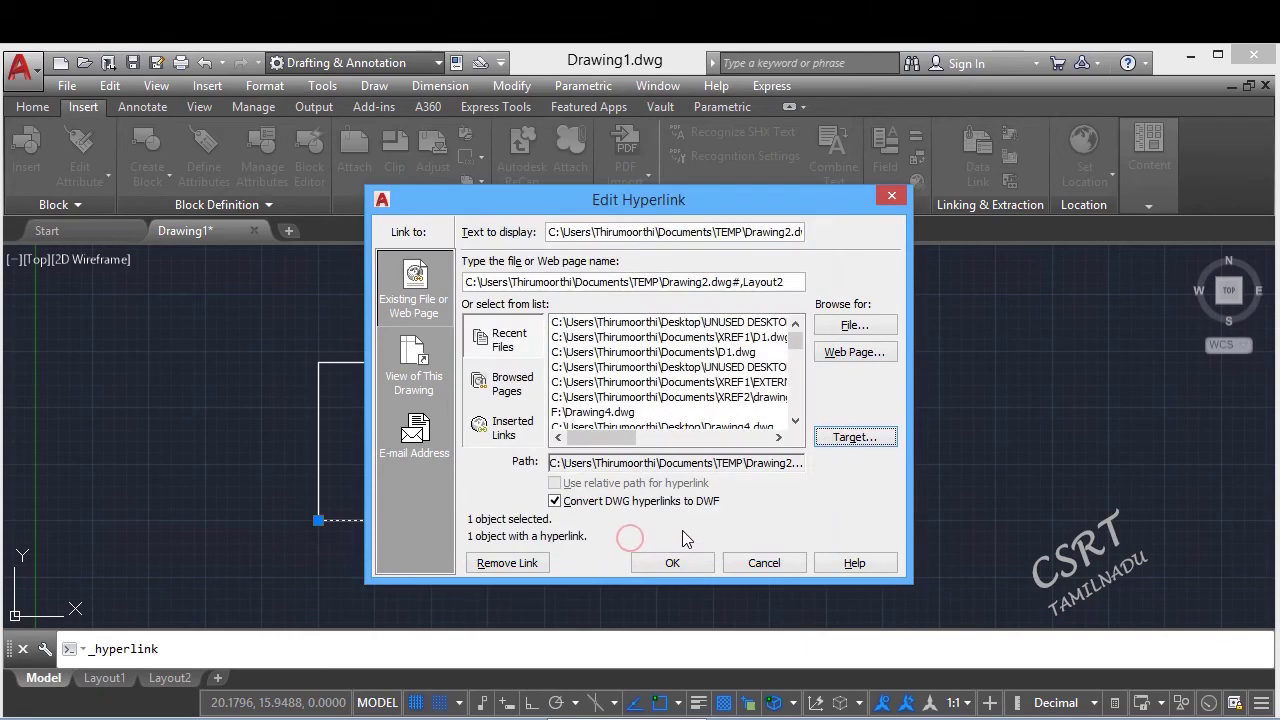
pyautogui.click(672, 563)
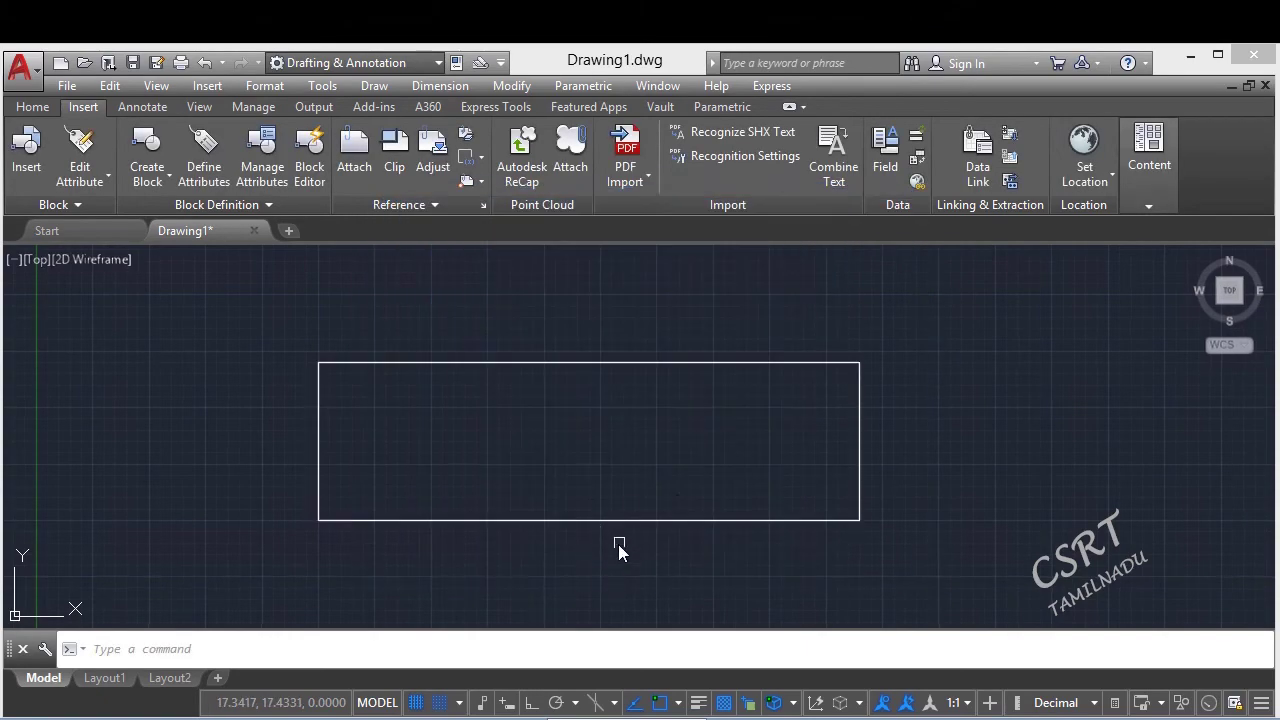
pyautogui.click(629, 521)
pyautogui.keyDown('ctrl'); pyautogui.click(629, 521); pyautogui.keyUp('ctrl')
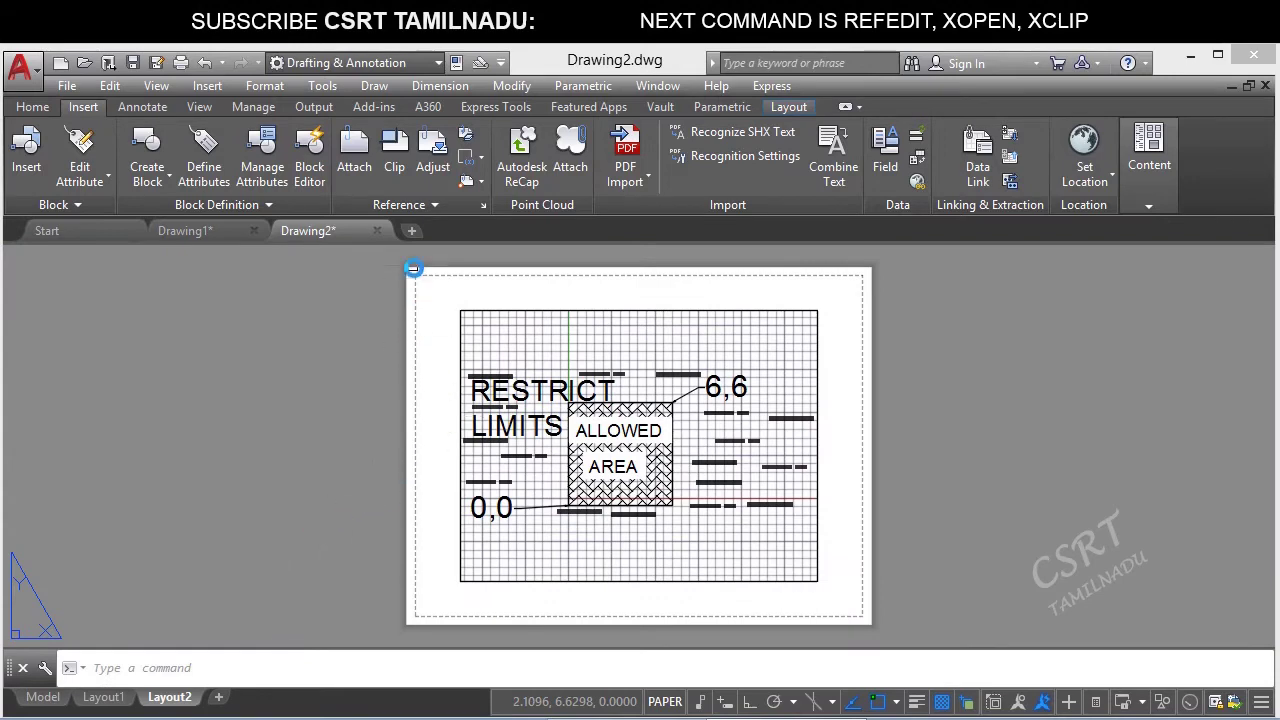
pyautogui.click(378, 231)
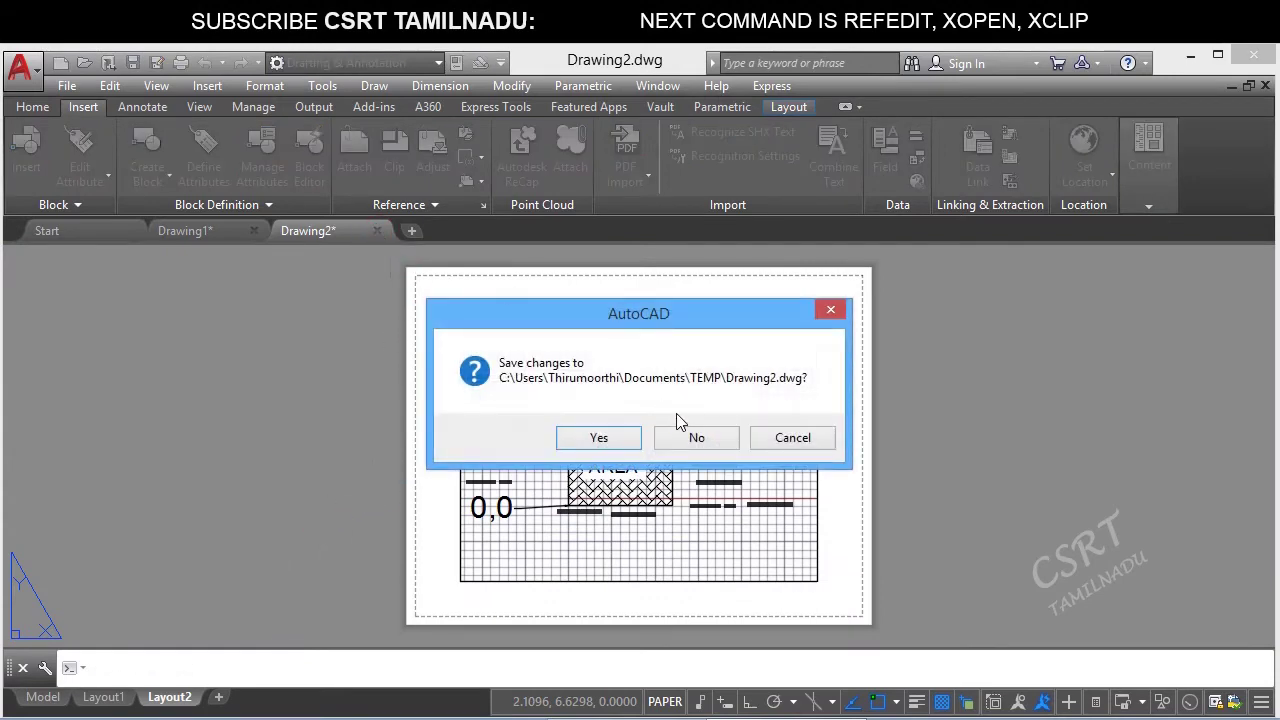
pyautogui.click(702, 432)
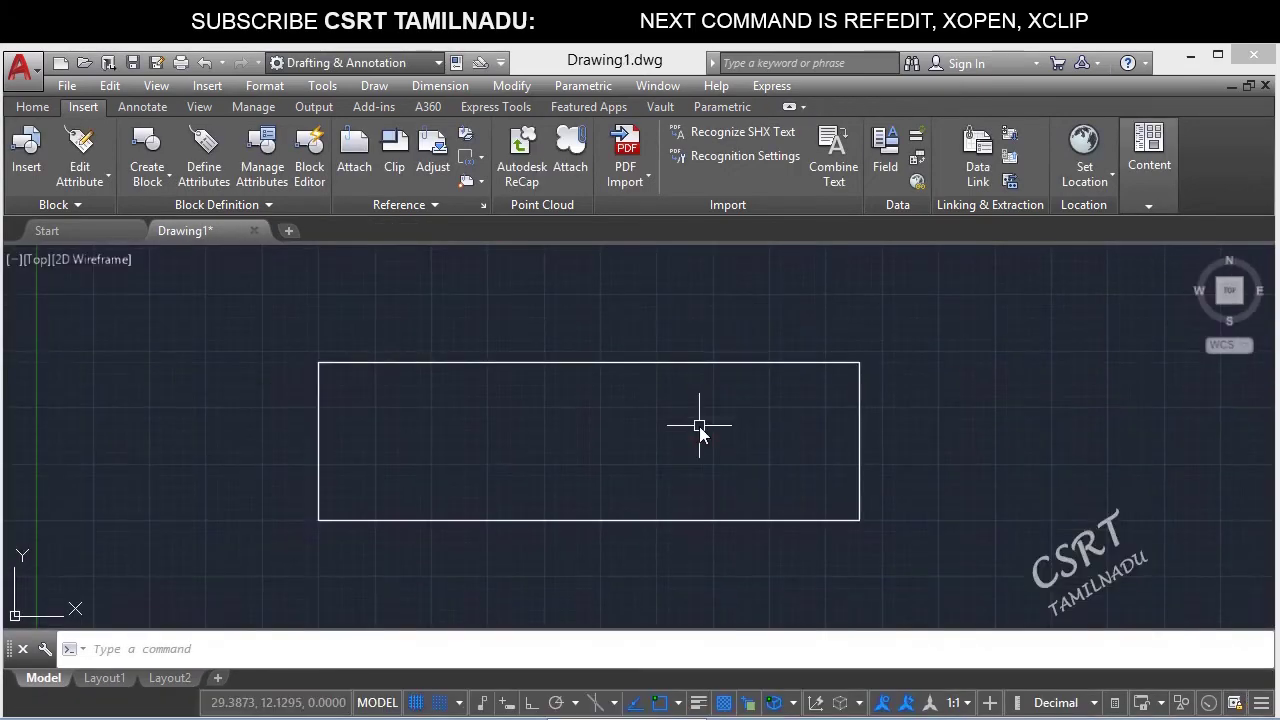
pyautogui.hotkey('ctrl', 'k')
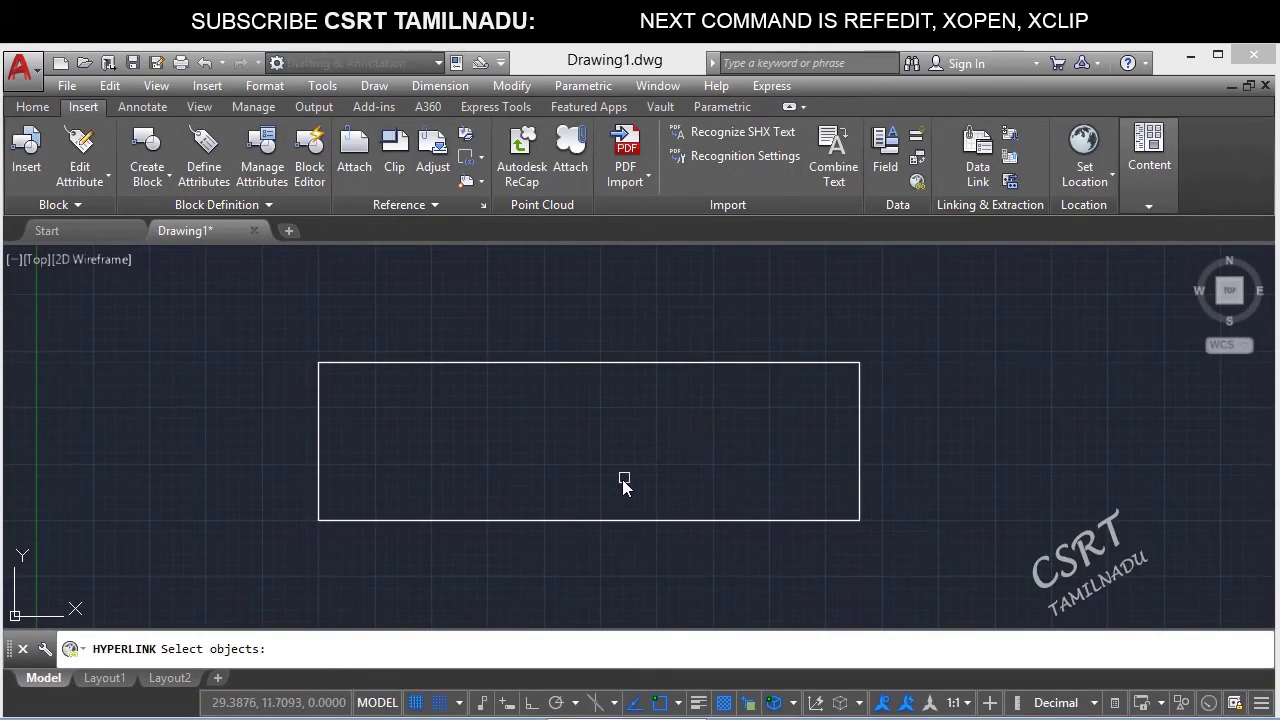
pyautogui.click(569, 518)
pyautogui.press('Return')
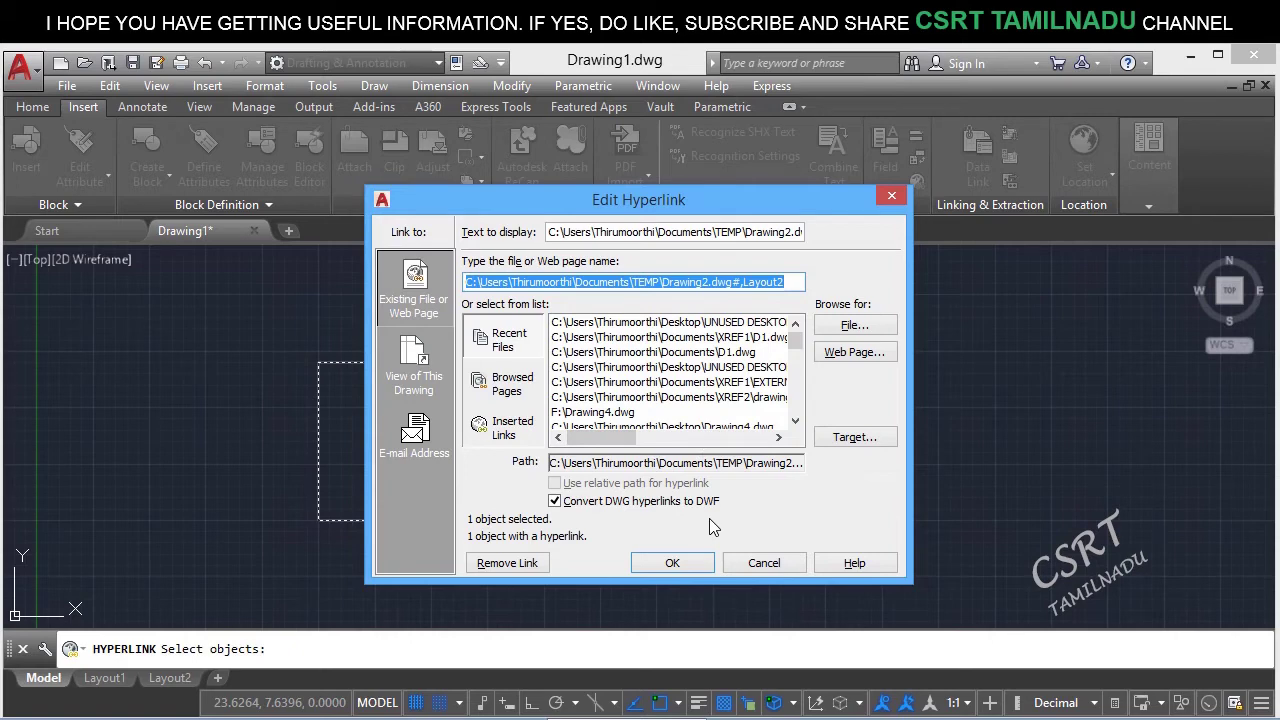
pyautogui.click(511, 345)
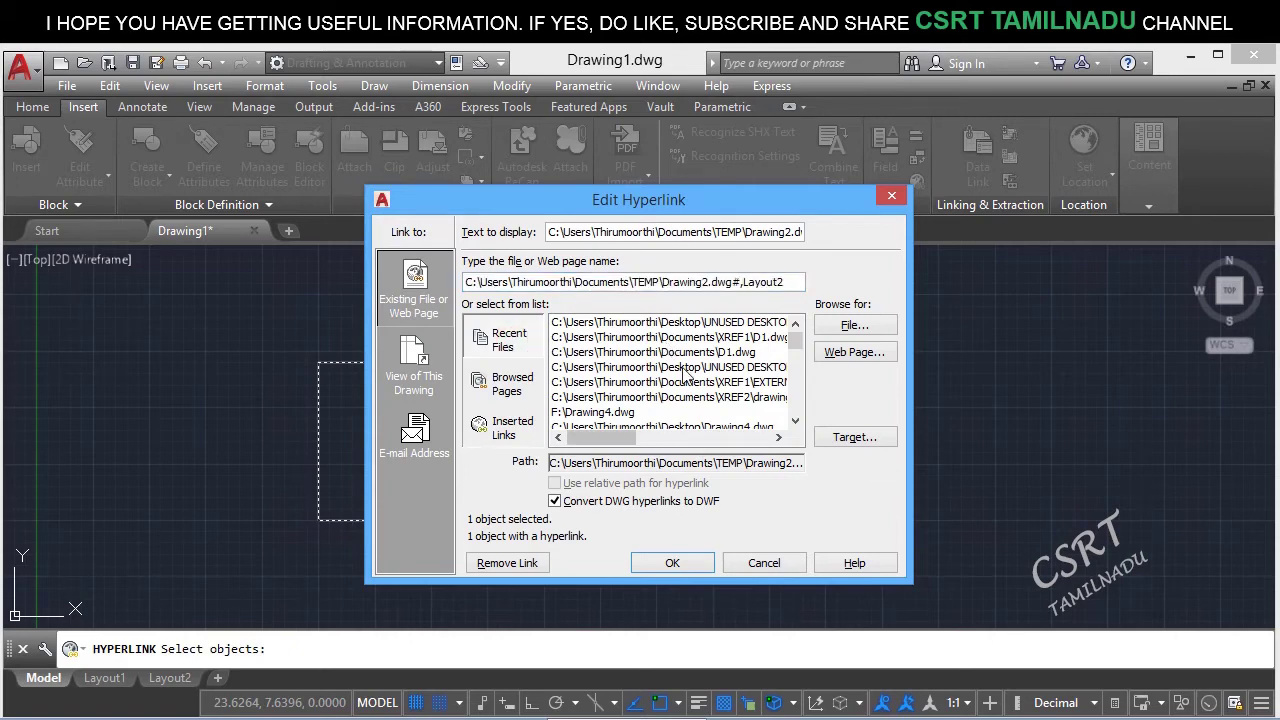
pyautogui.click(687, 367)
pyautogui.scroll(-2, 687, 378)
pyautogui.scroll(-2, 687, 380)
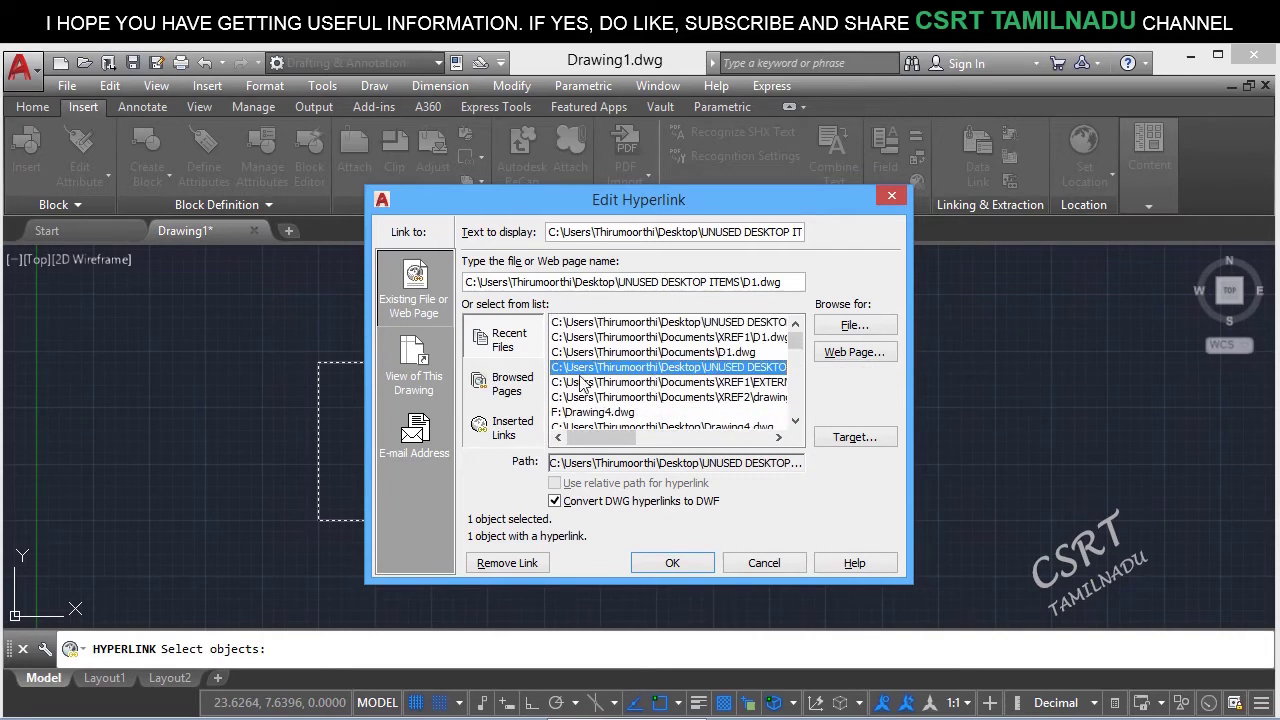
pyautogui.click(513, 384)
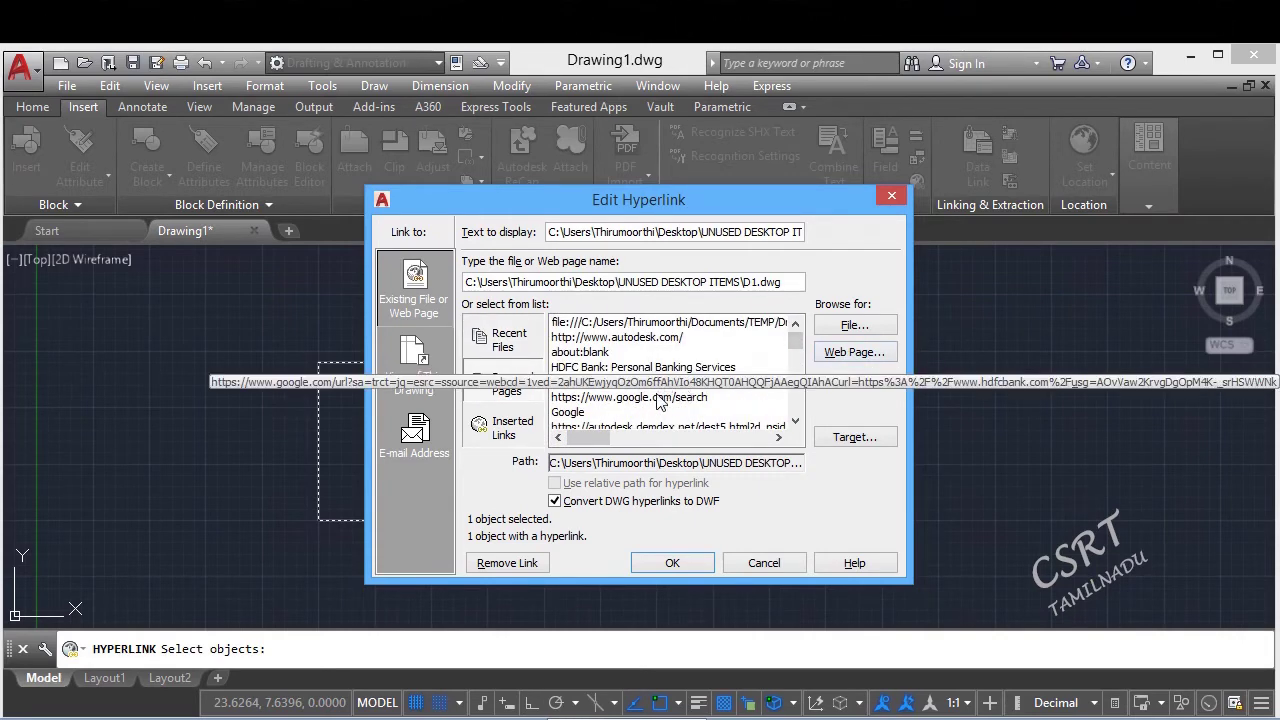
pyautogui.click(508, 430)
pyautogui.click(648, 352)
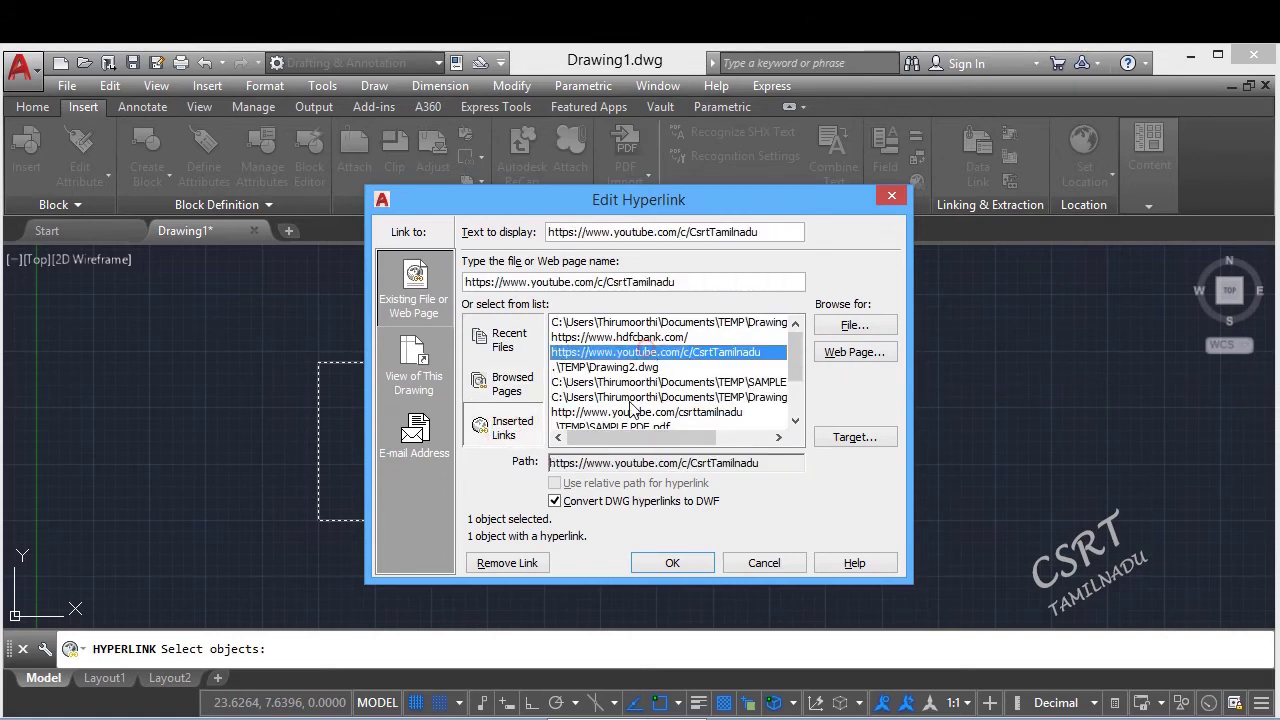
pyautogui.scroll(-1, 640, 390)
pyautogui.scroll(-1, 635, 400)
pyautogui.scroll(1, 630, 410)
pyautogui.scroll(1, 631, 410)
pyautogui.click(422, 291)
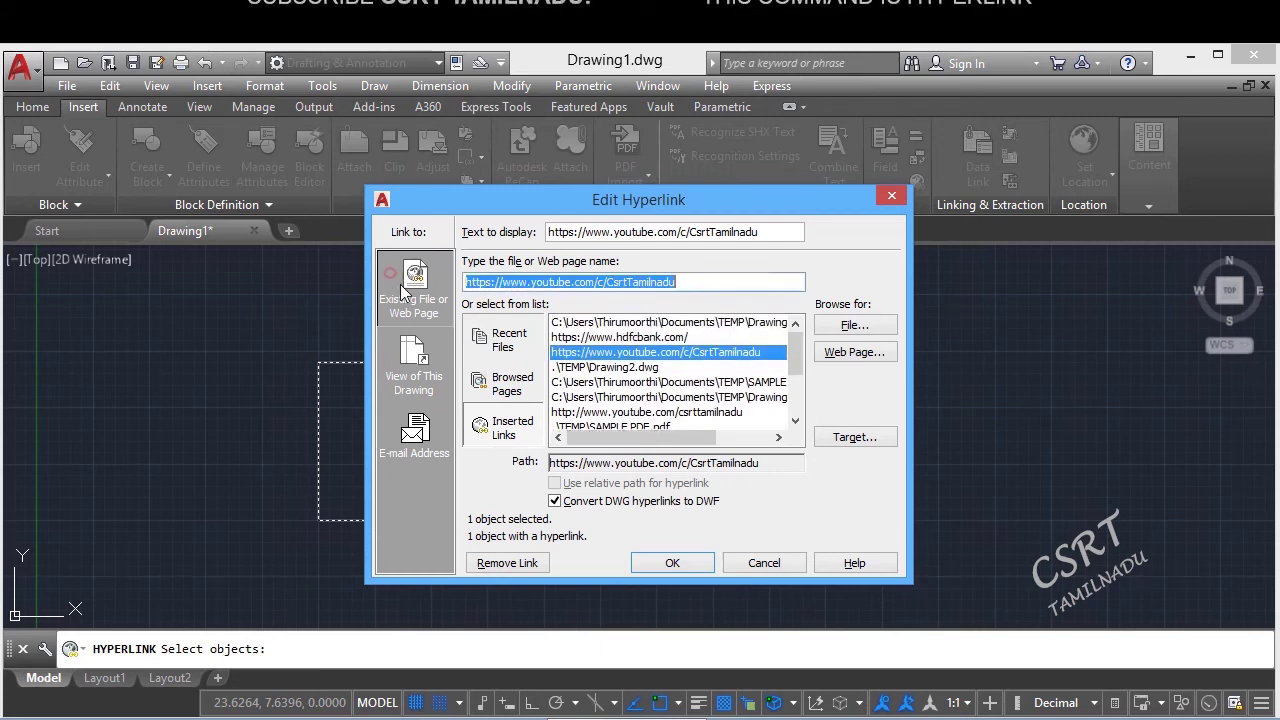
pyautogui.click(425, 368)
pyautogui.click(525, 313)
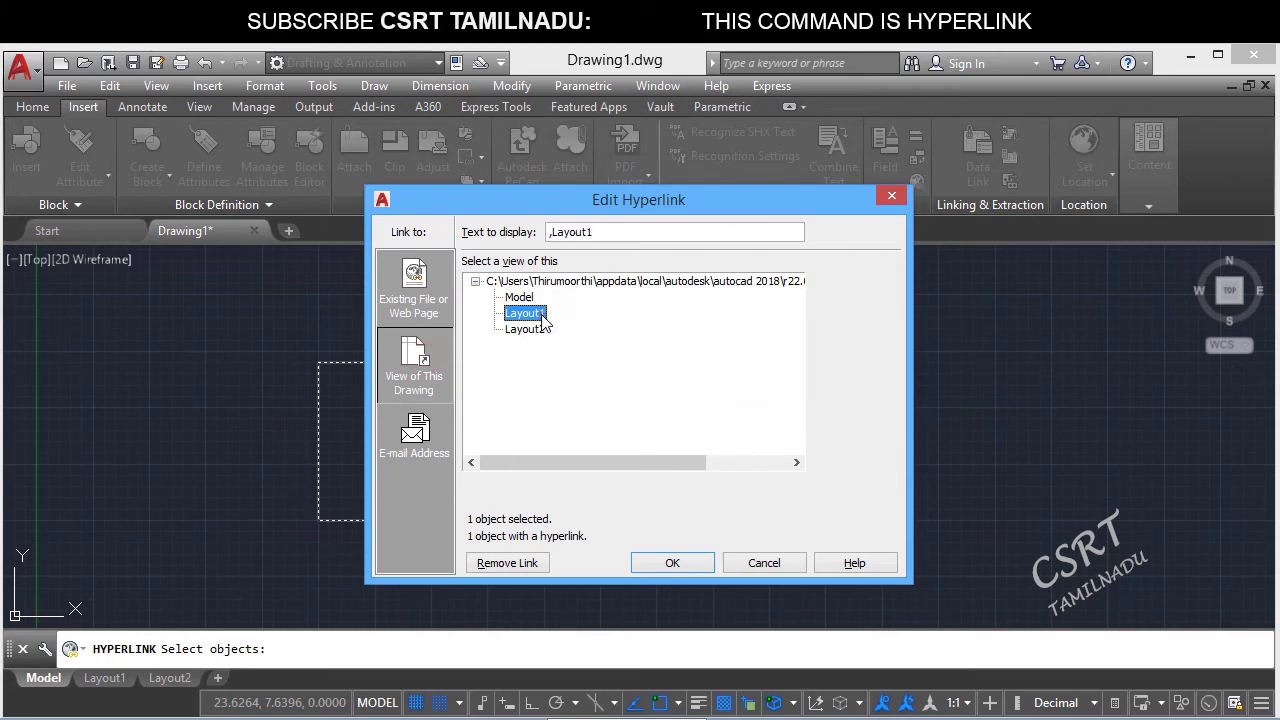
pyautogui.click(427, 438)
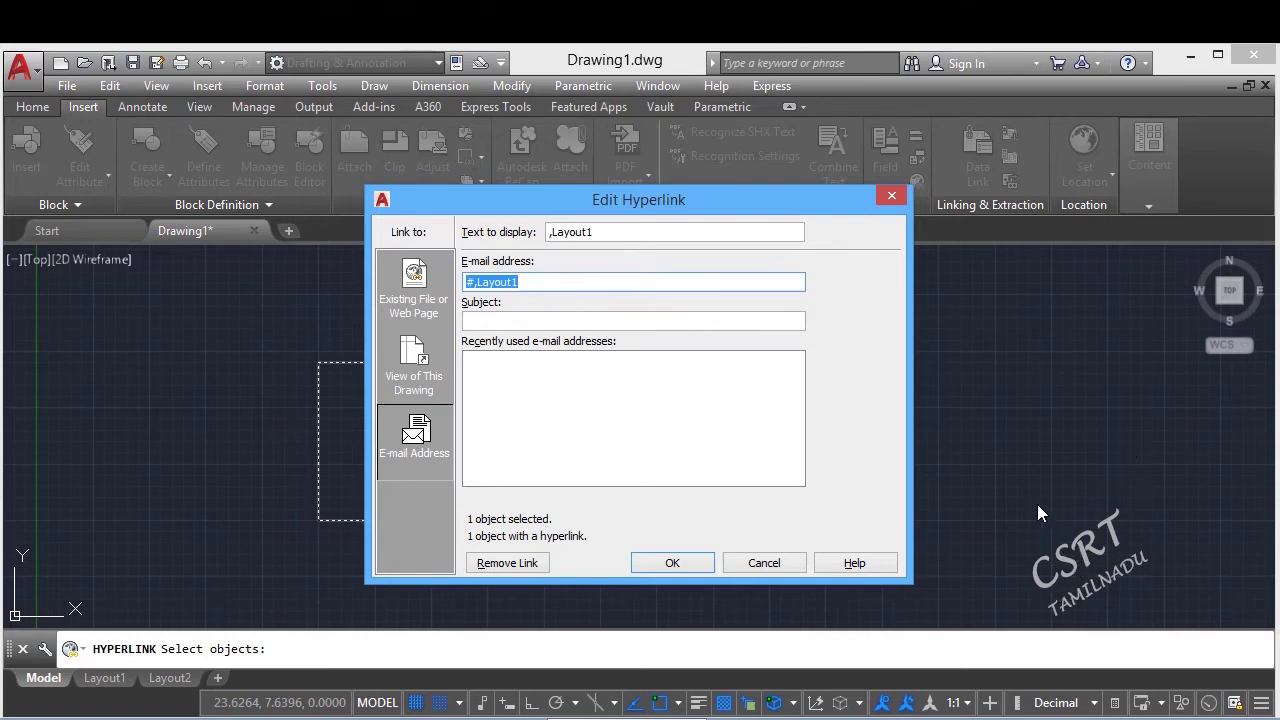
pyautogui.click(763, 563)
pyautogui.scroll(2, 640, 305)
pyautogui.scroll(-2, 640, 305)
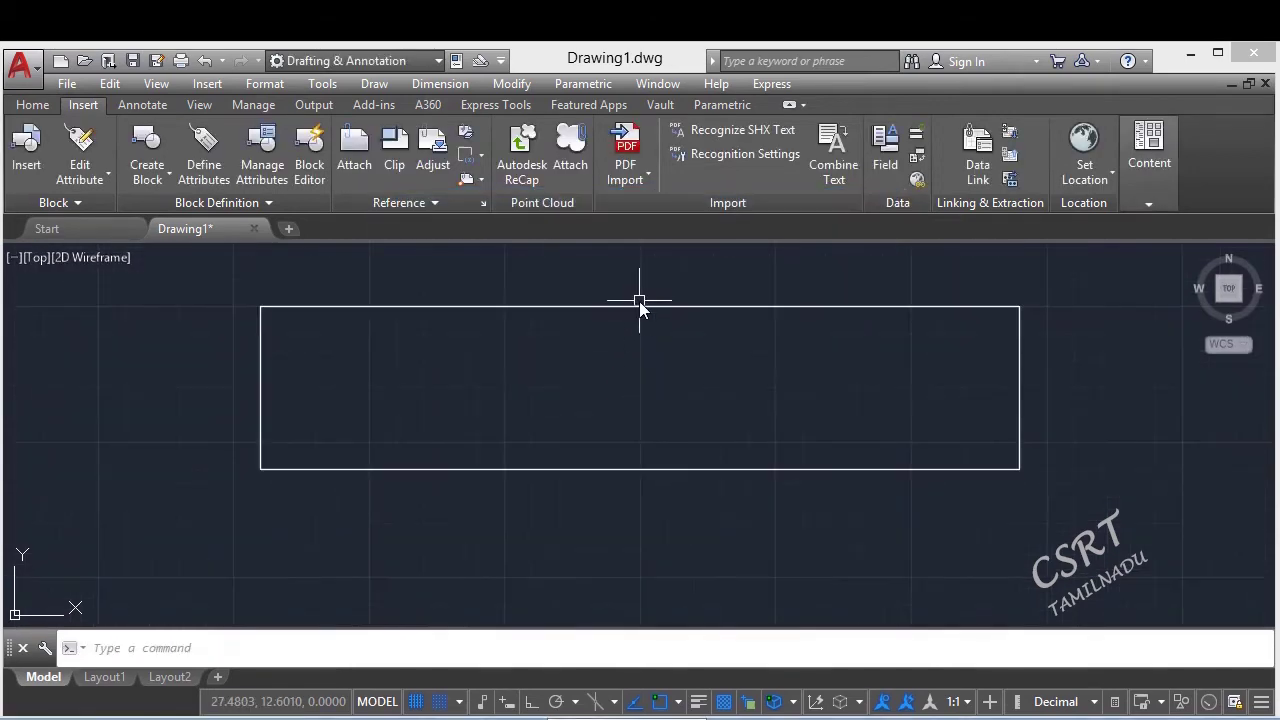
pyautogui.click(640, 307)
pyautogui.click(629, 336)
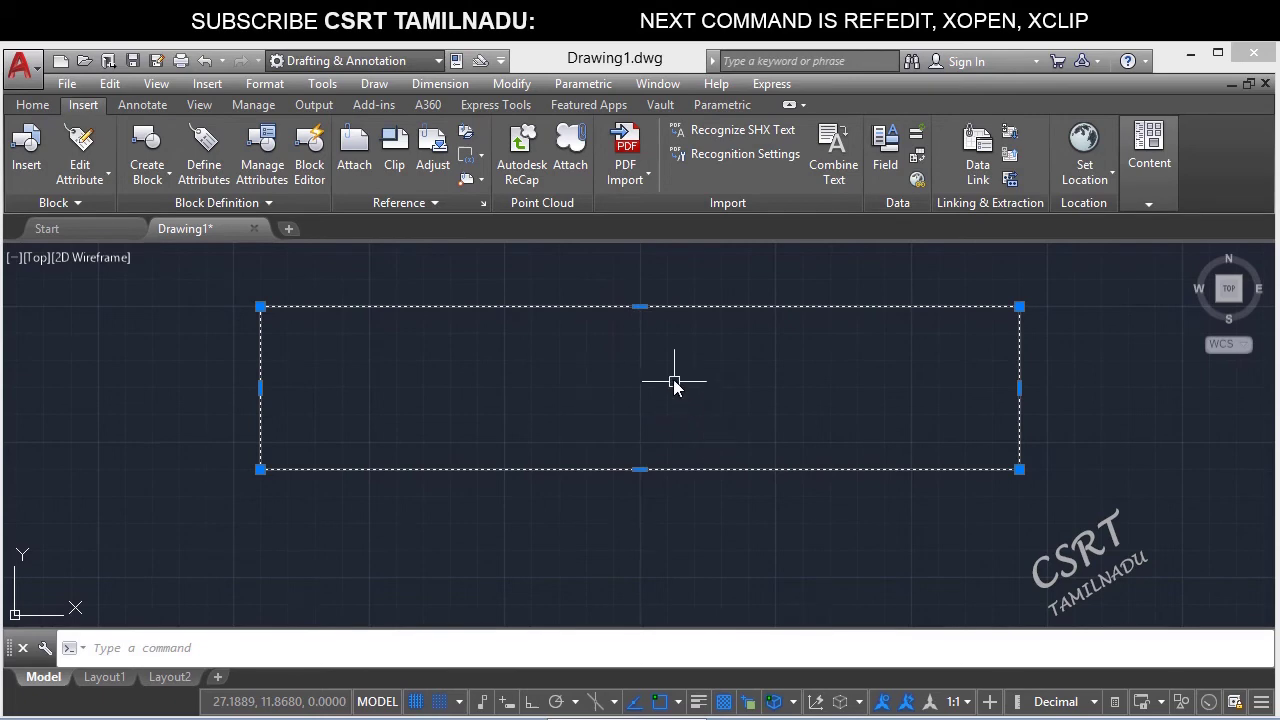
pyautogui.press('Escape')
pyautogui.click(645, 300)
pyautogui.click(557, 294)
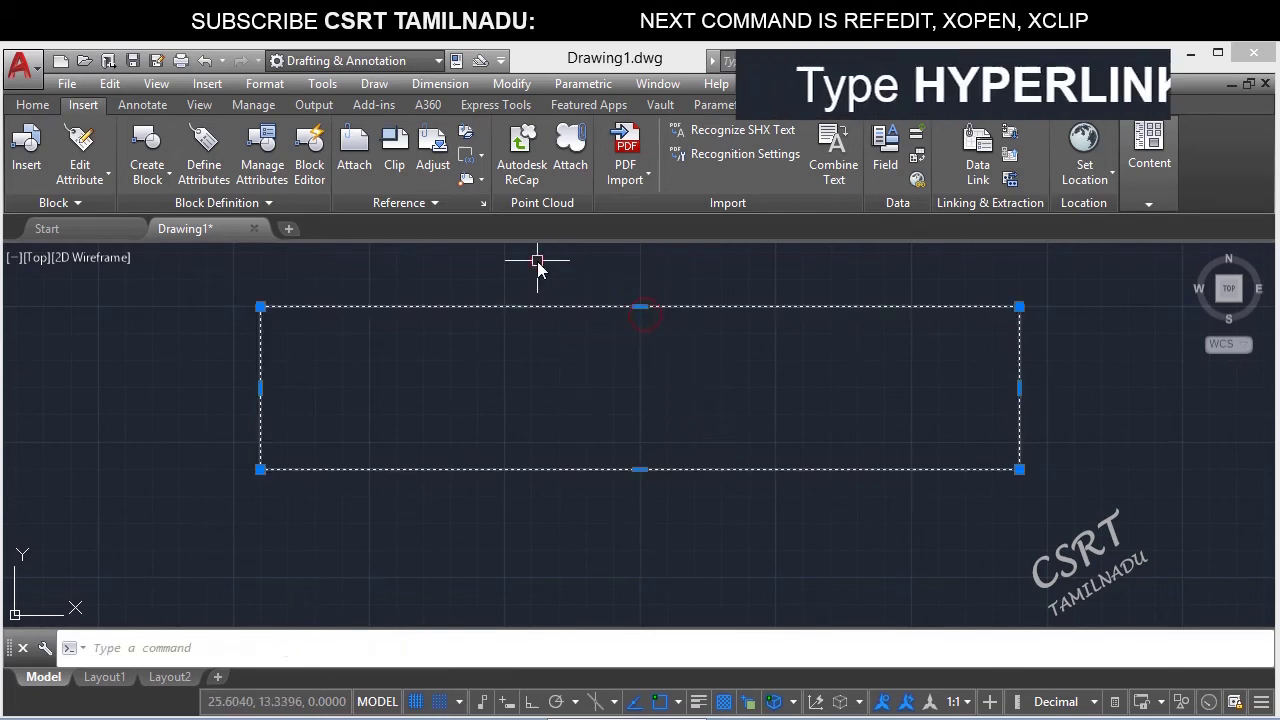
pyautogui.hotkey('ctrl', 'k')
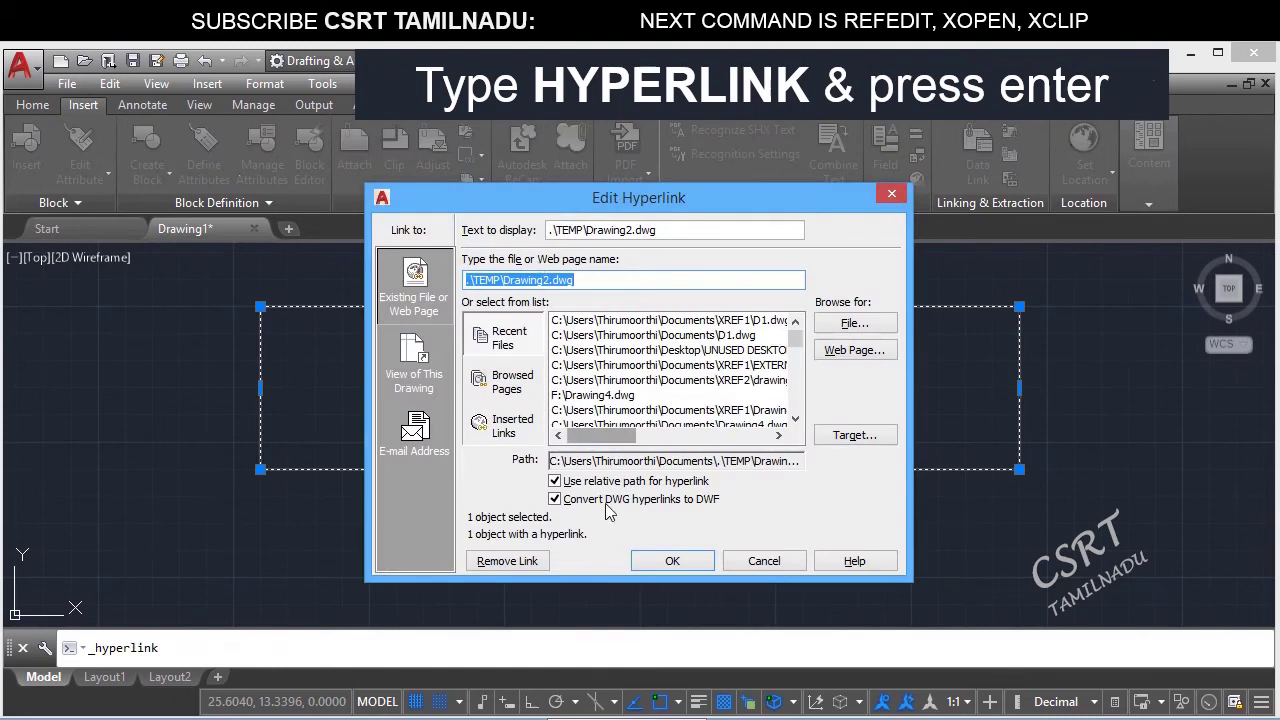
pyautogui.click(522, 567)
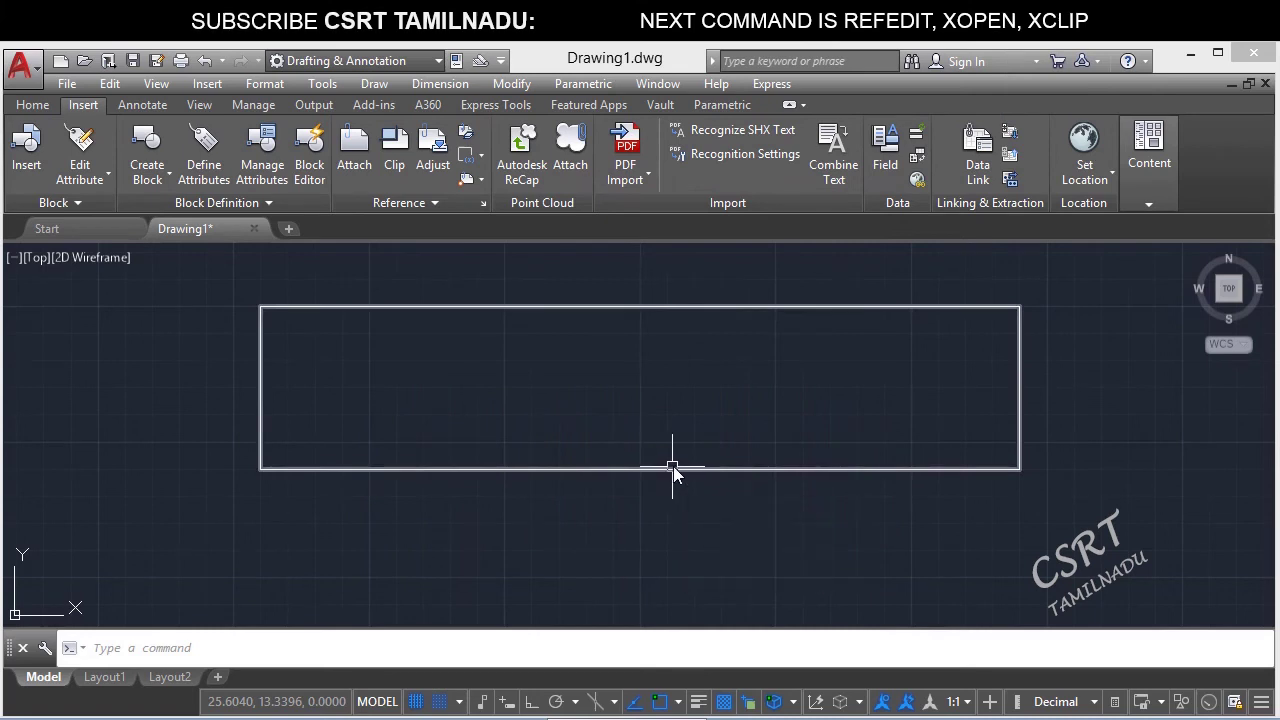
pyautogui.click(719, 309)
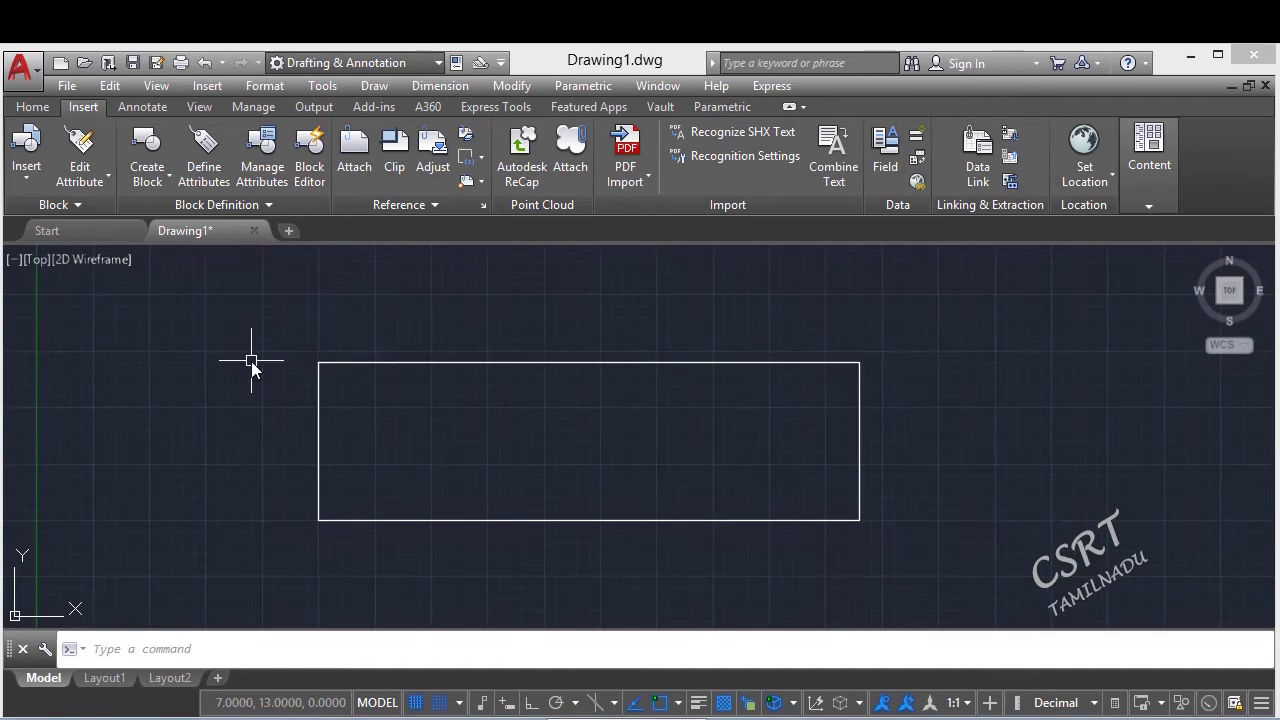
# Draw a circle to the left of the rectangle.
pyautogui.write('c')
pyautogui.press('Return')
pyautogui.click(226, 396)
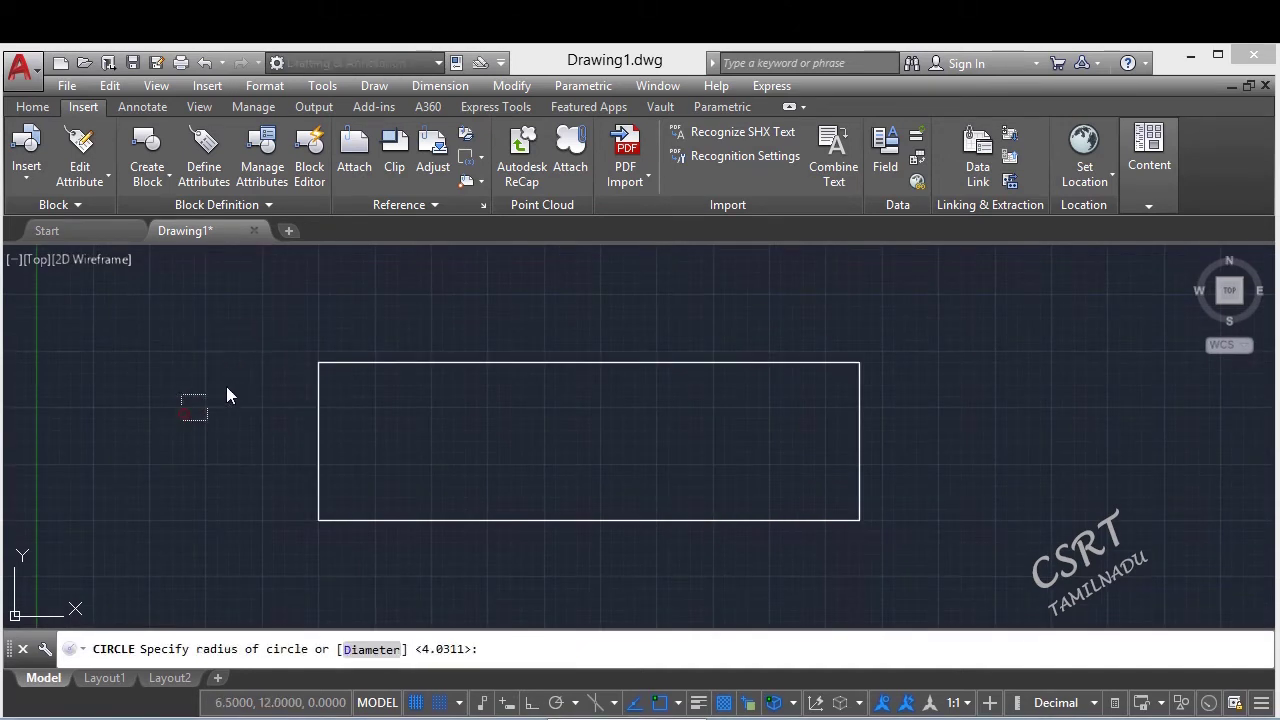
pyautogui.click(245, 375)
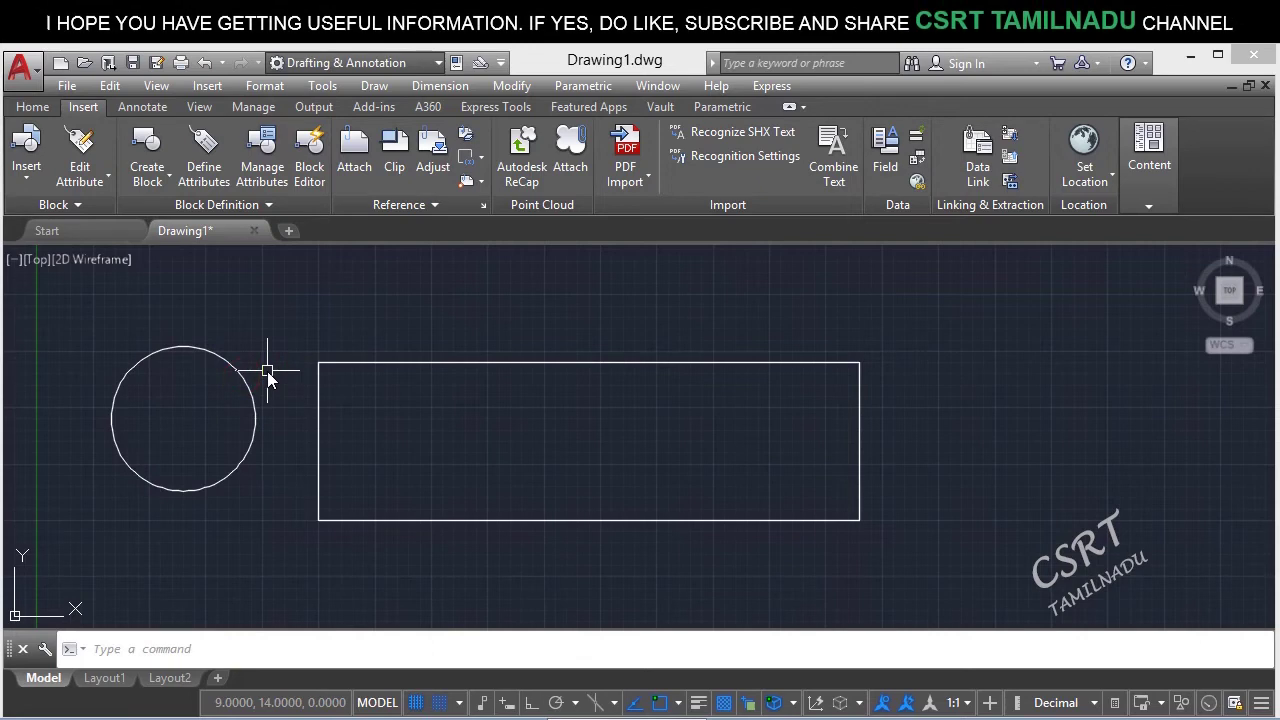
# Select the new circle and start the Block command.
pyautogui.moveTo(268, 374); pyautogui.dragTo(196, 396)
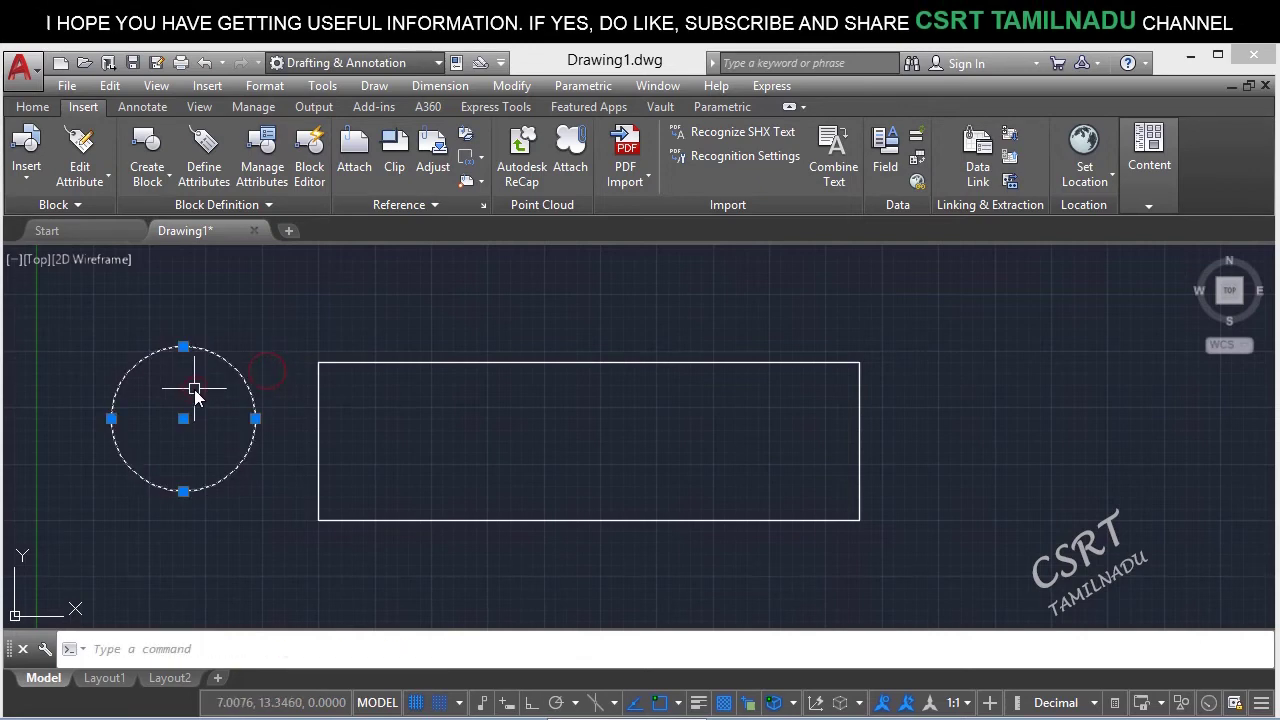
pyautogui.write('b')
pyautogui.press('Return')
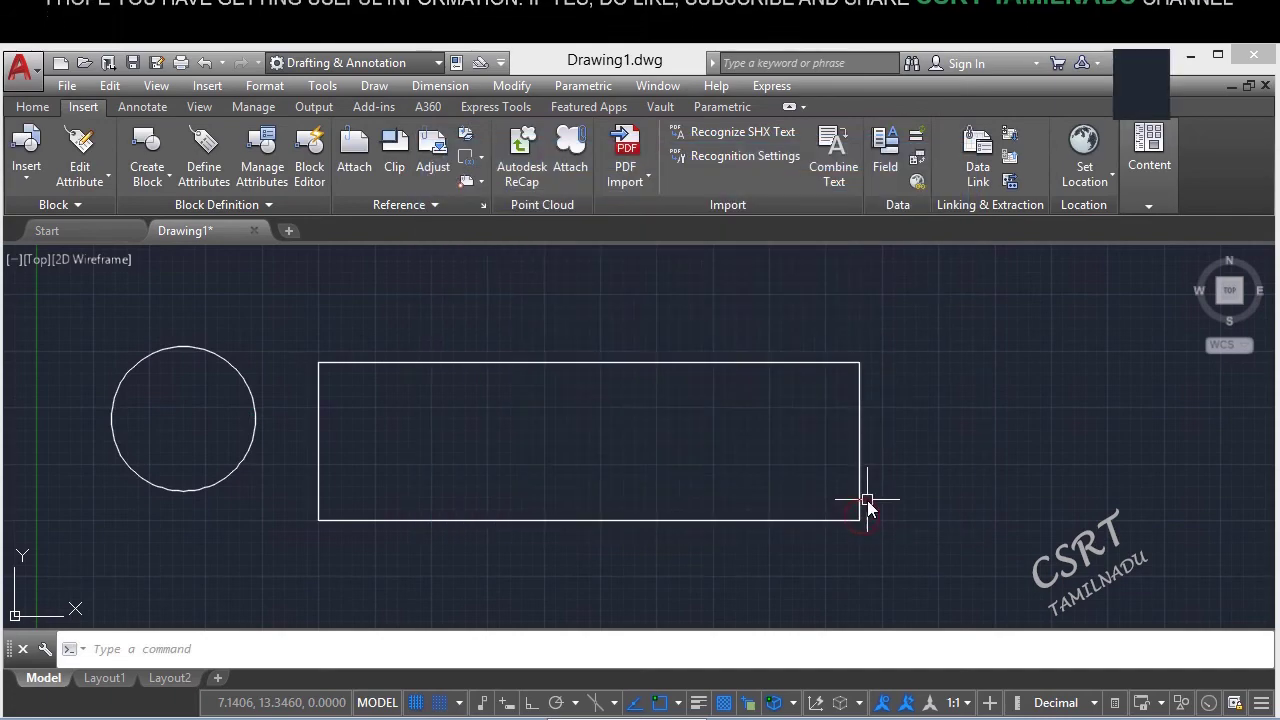
# Start a new block and pick the circle's centre (6.5, 12) as its base point.
pyautogui.write('B')
pyautogui.press('Return')
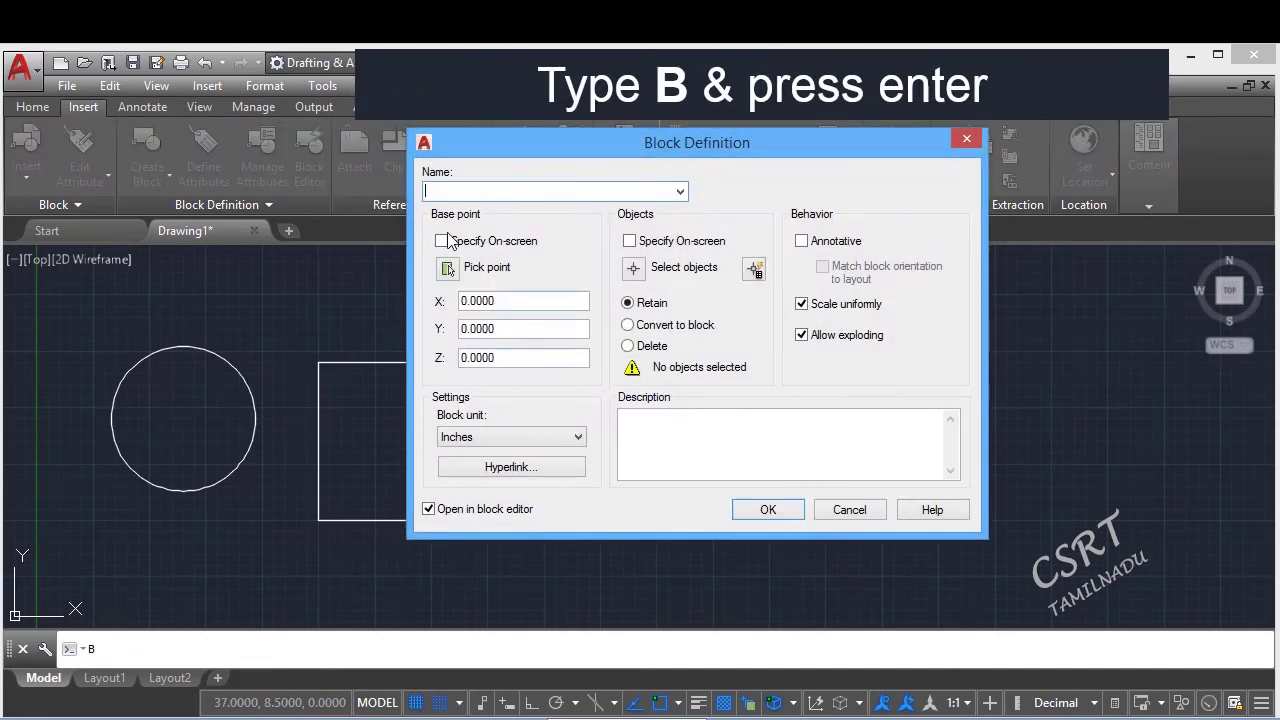
pyautogui.click(447, 270)
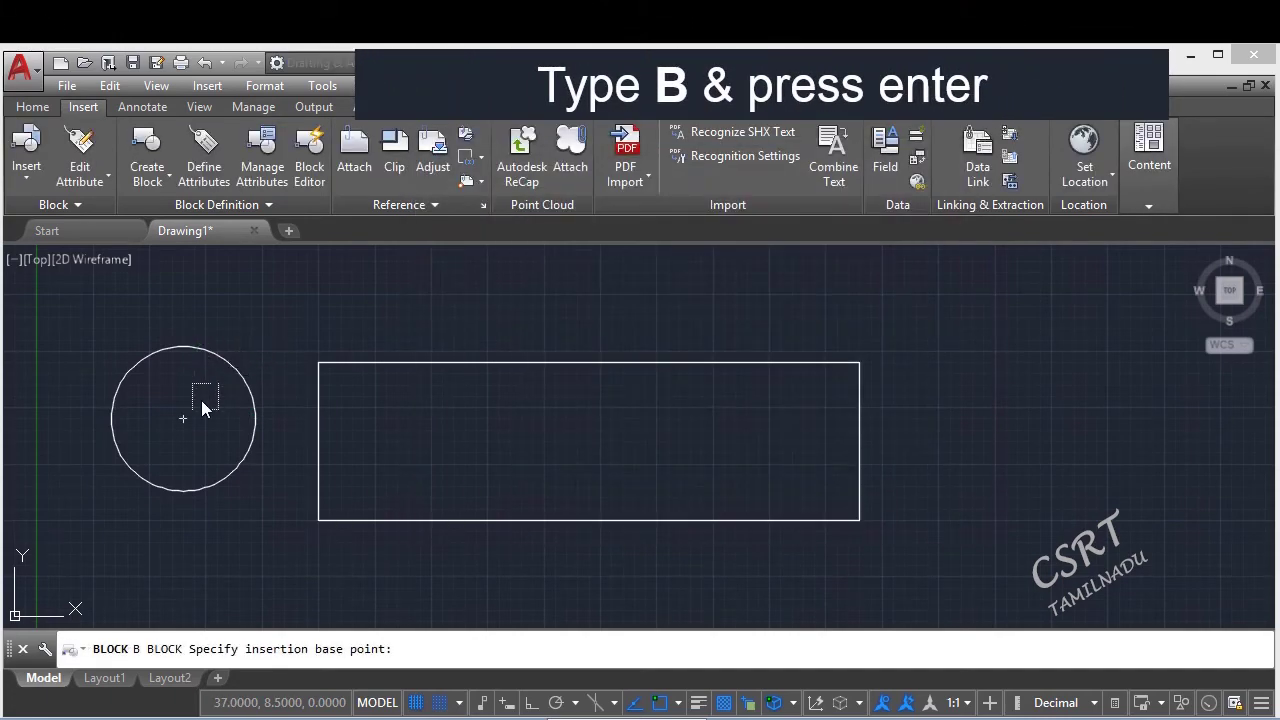
pyautogui.click(189, 413)
pyautogui.click(447, 267)
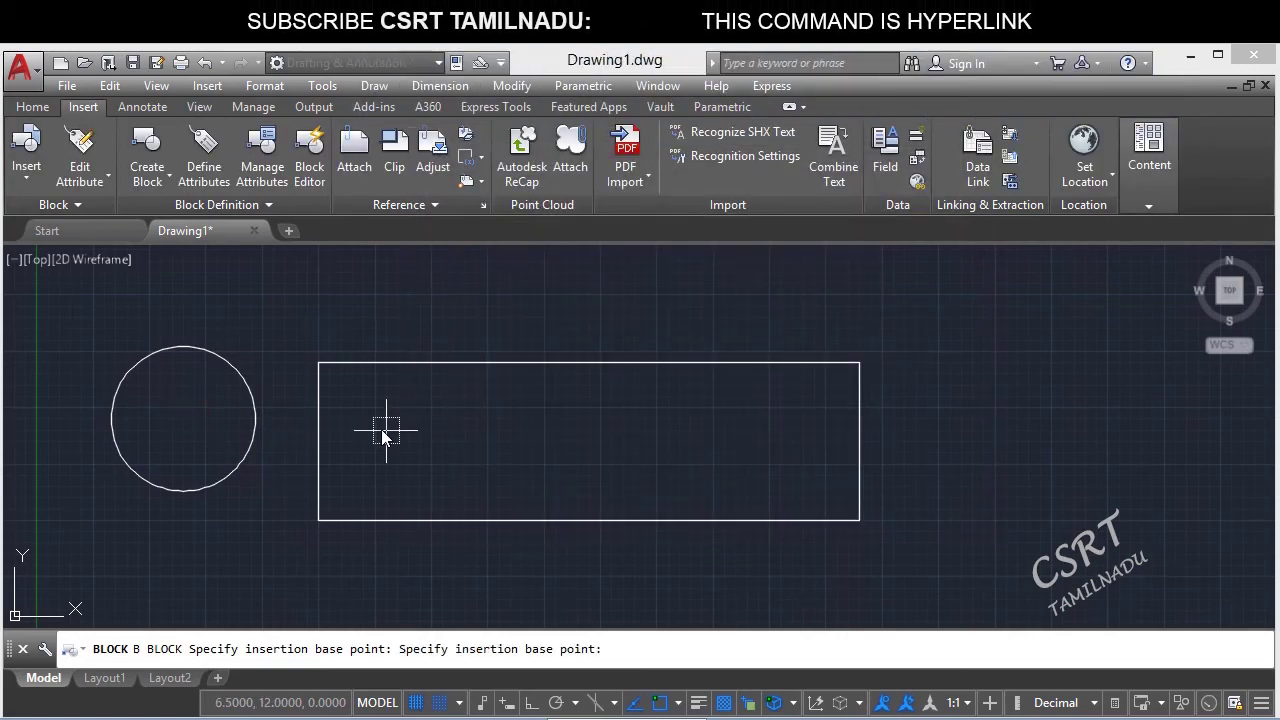
pyautogui.press('Escape')
# Name the block 'circle' and window-select the circle as its object.
pyautogui.write('circle')
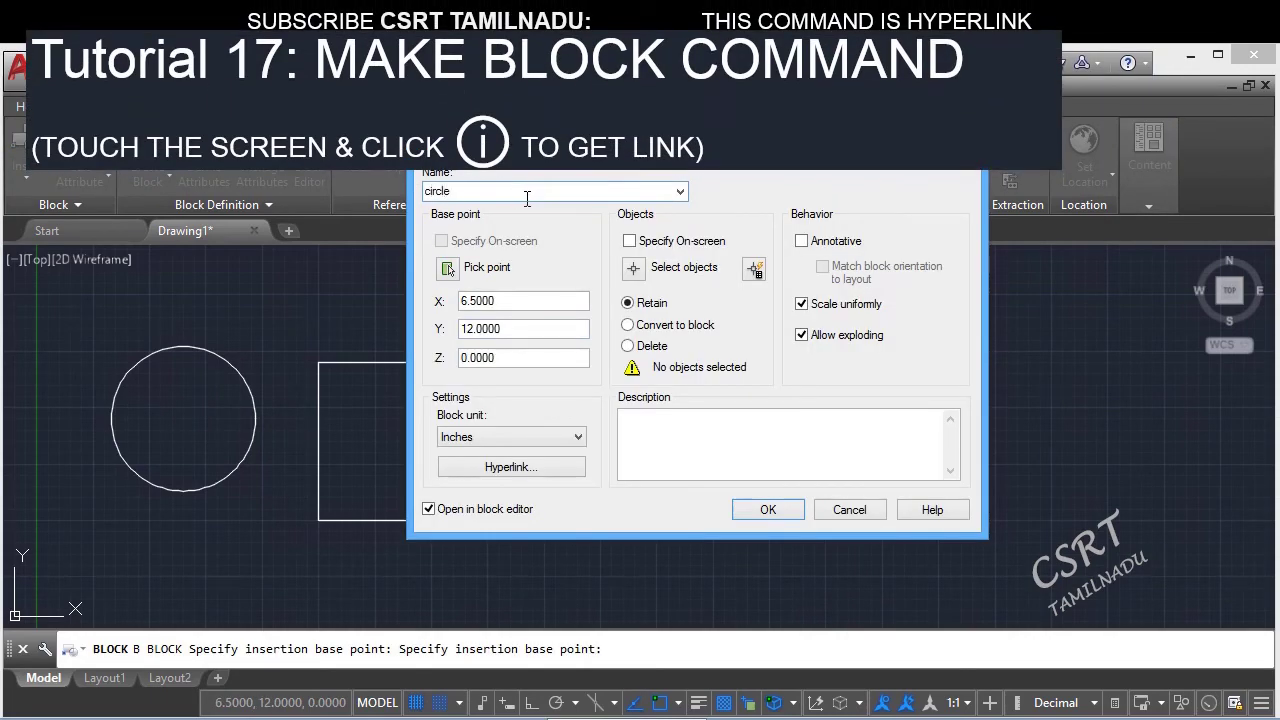
pyautogui.click(643, 270)
pyautogui.click(222, 368)
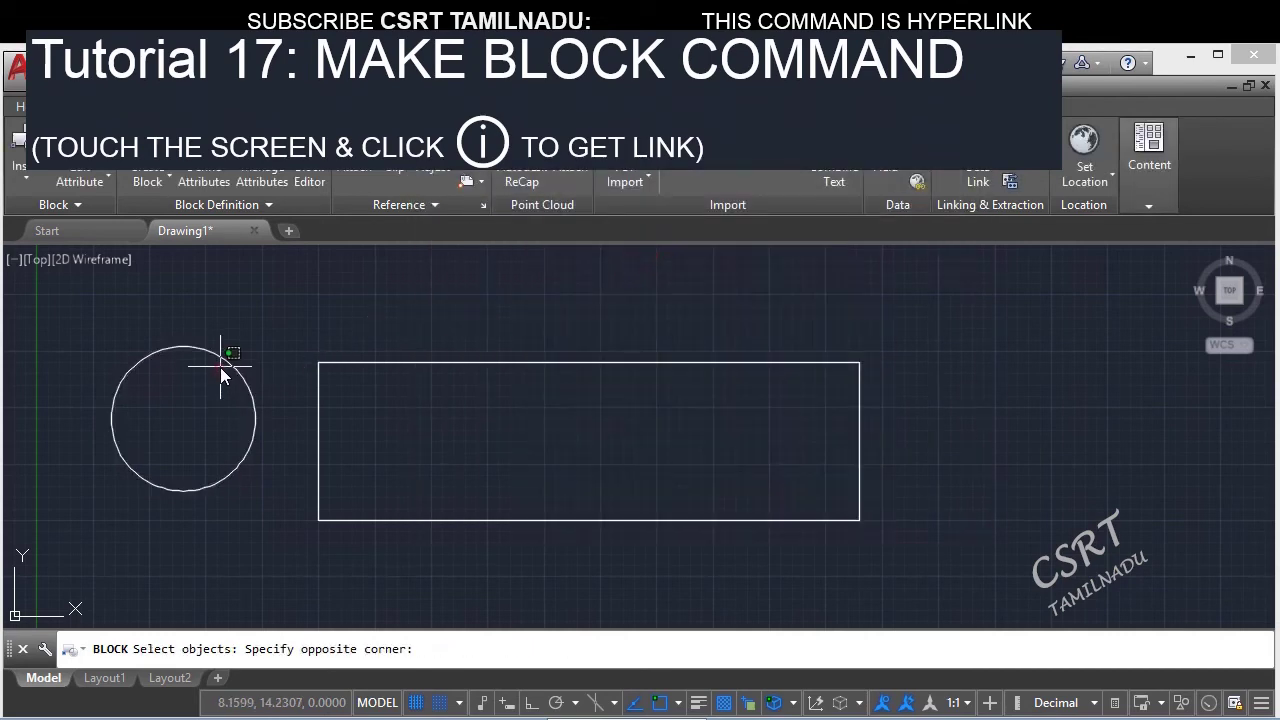
pyautogui.click(164, 318)
pyautogui.press('Return')
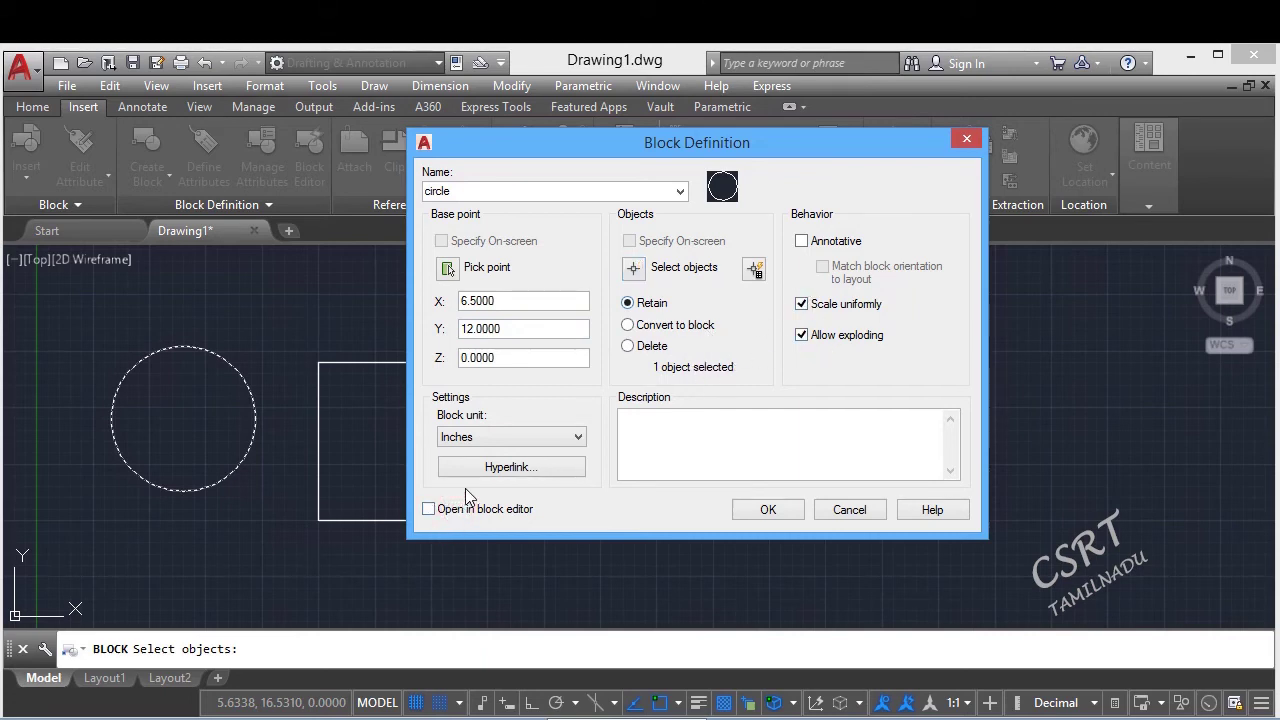
# Attach a hyperlink to .\TEMP\018.png to the circle block and create it.
pyautogui.click(525, 473)
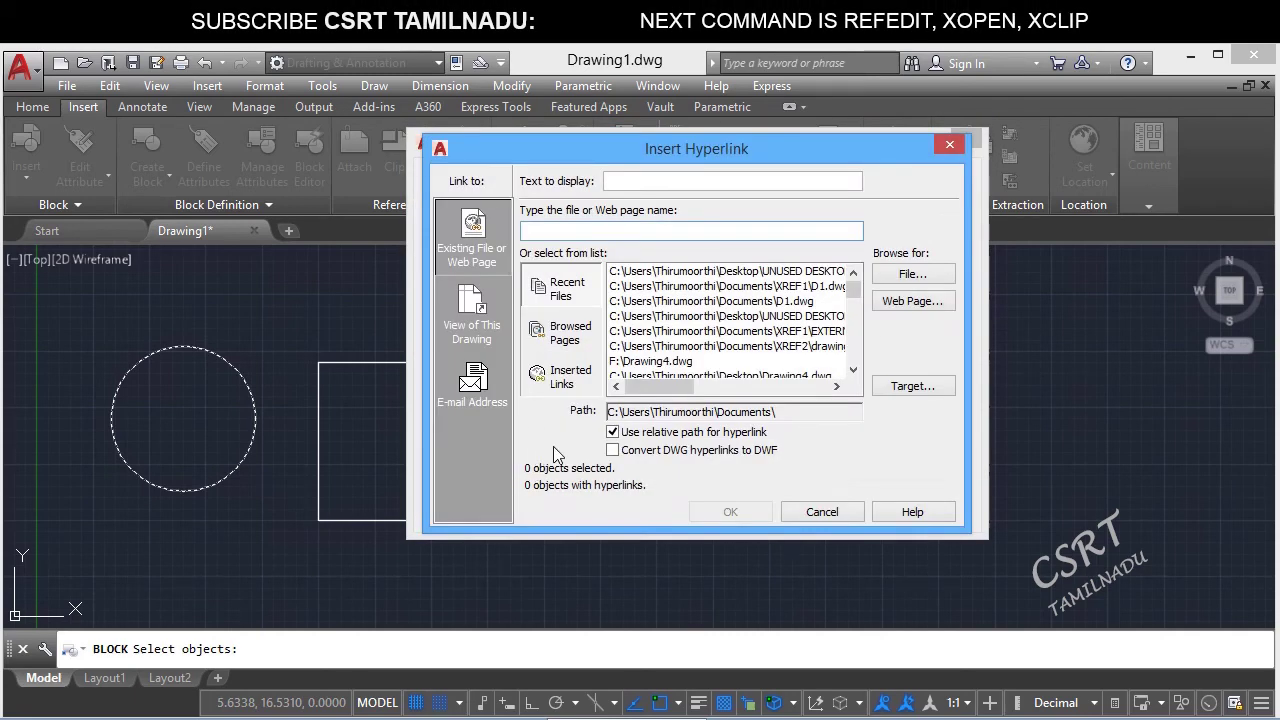
pyautogui.click(927, 275)
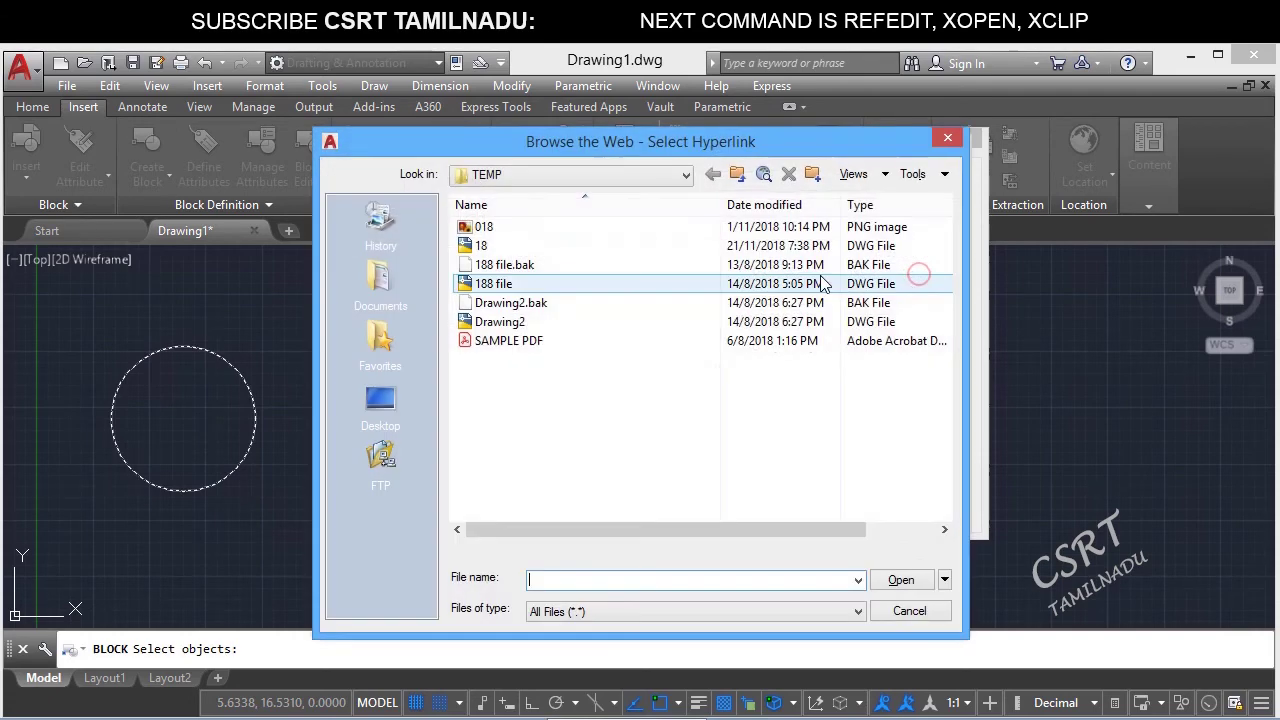
pyautogui.doubleClick(497, 230)
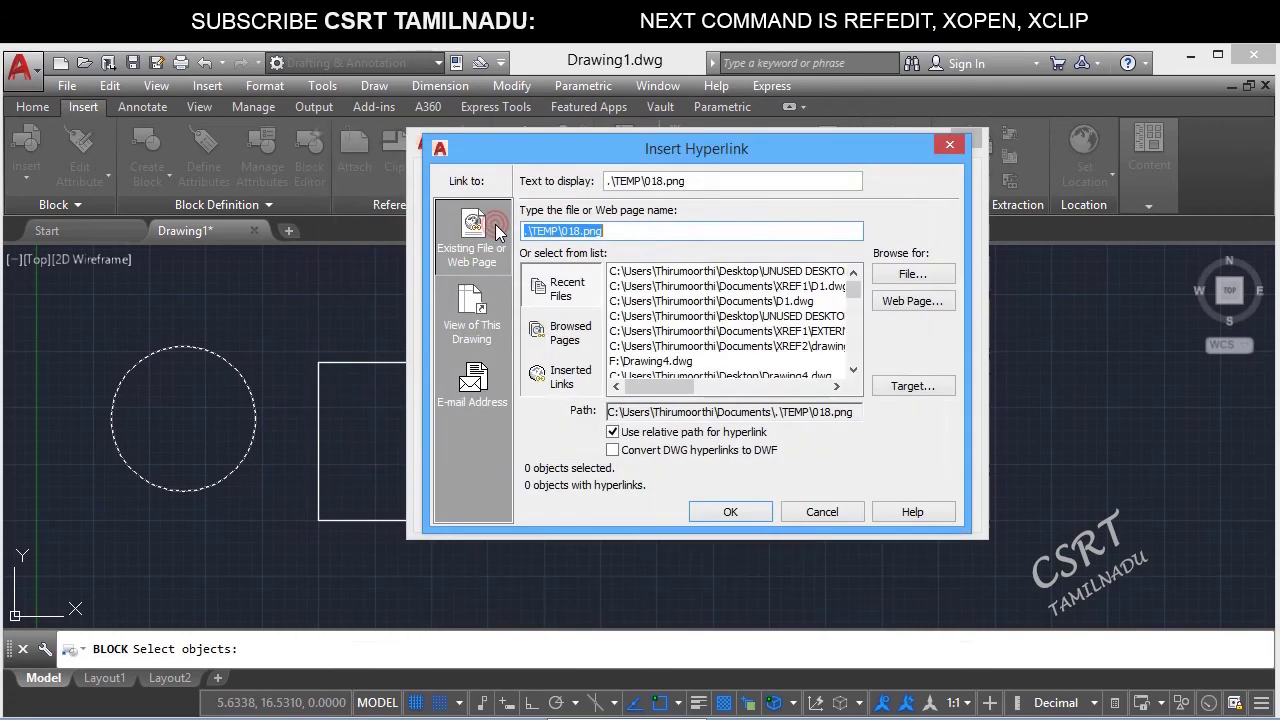
pyautogui.click(730, 512)
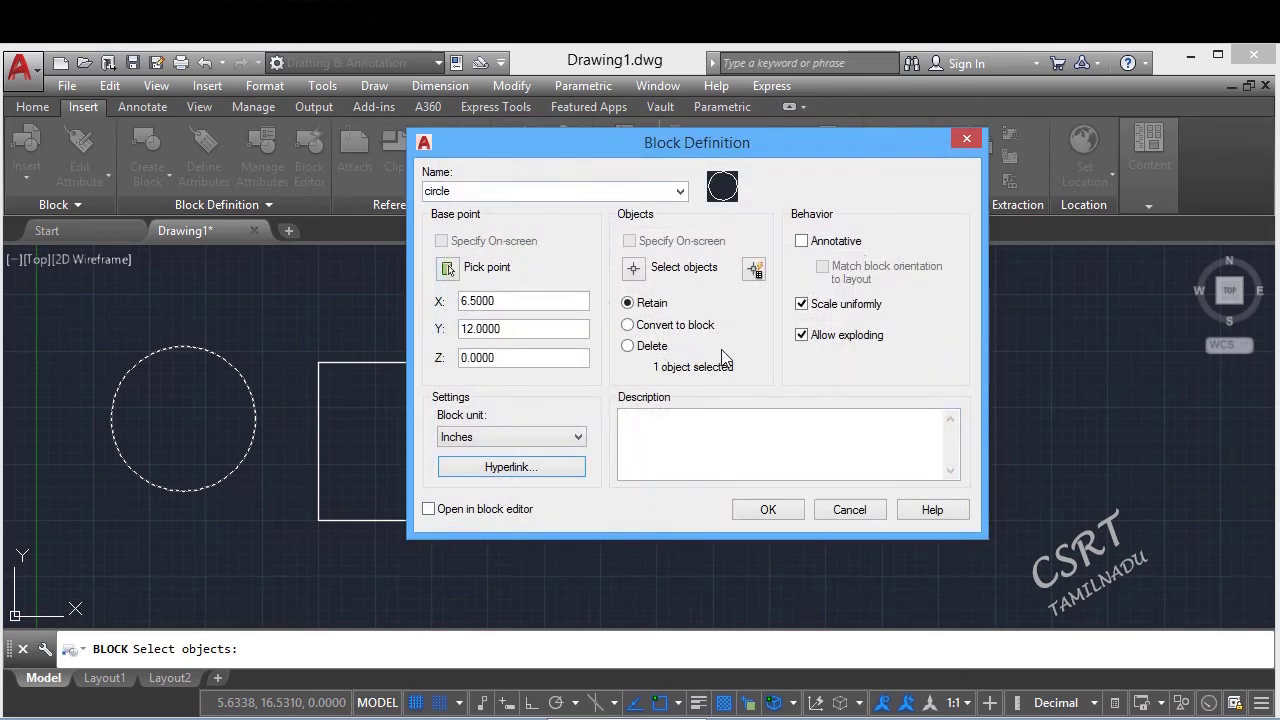
pyautogui.click(768, 510)
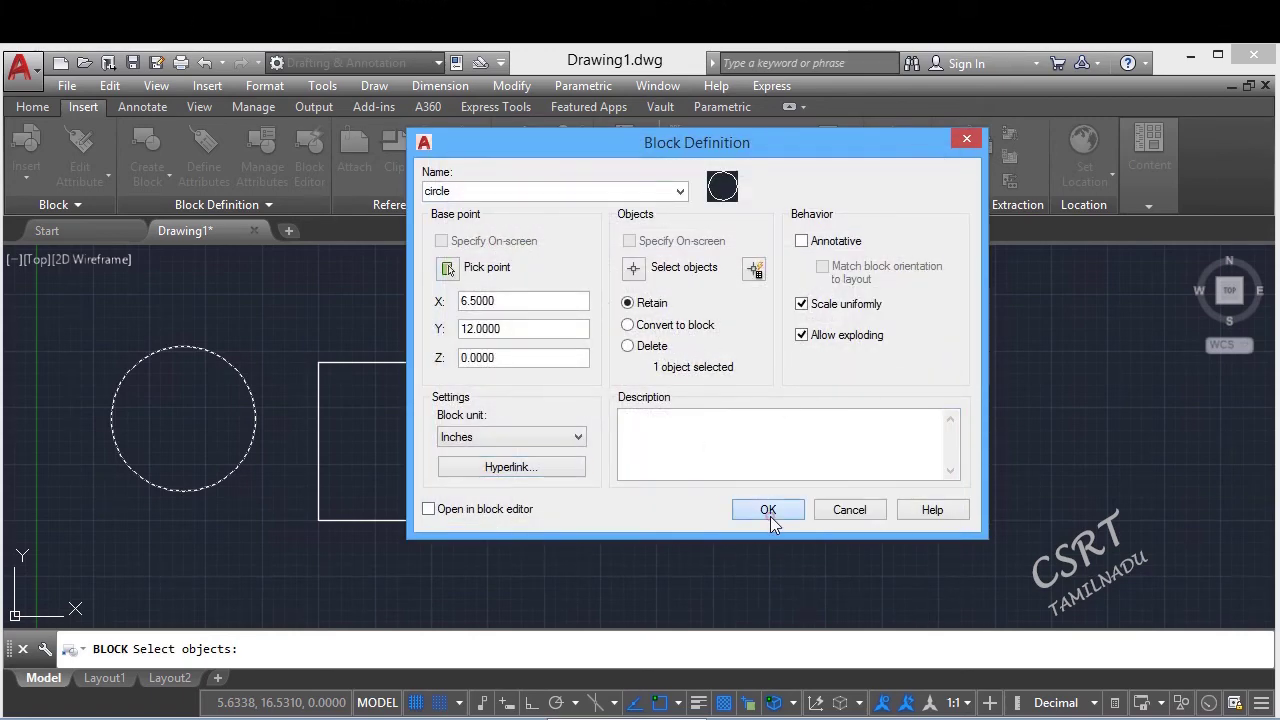
# Insert the circle block above the existing shapes at scale 1.
pyautogui.moveTo(777, 409)
pyautogui.mouseDown(button='middle')
pyautogui.moveTo(746, 480)
pyautogui.moveTo(786, 509)
pyautogui.mouseUp(button='middle')
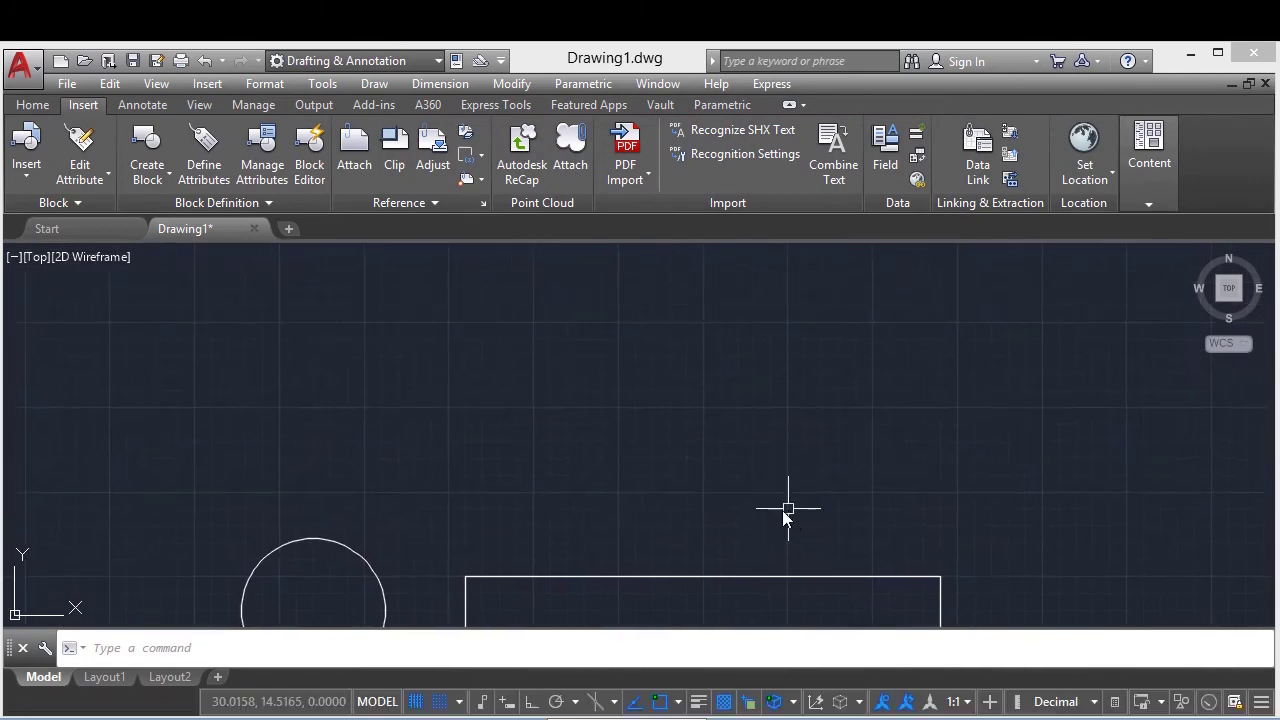
pyautogui.write('i')
pyautogui.press('Return')
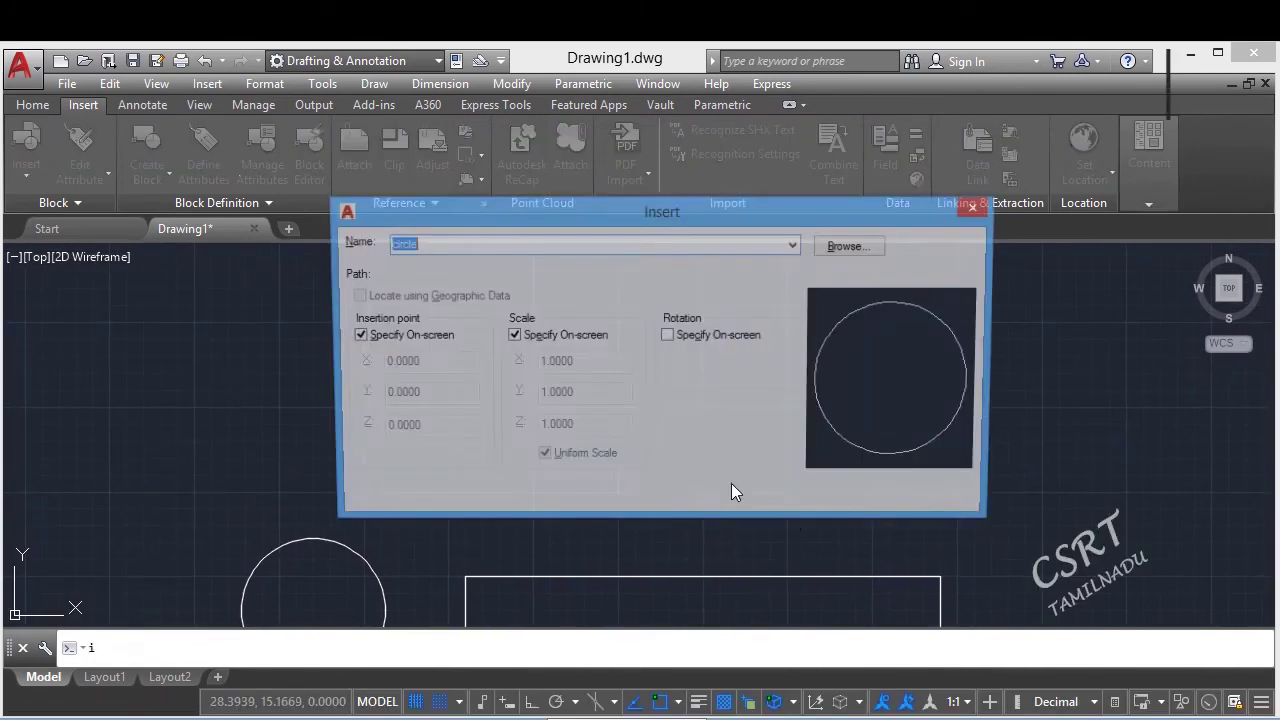
pyautogui.click(786, 494)
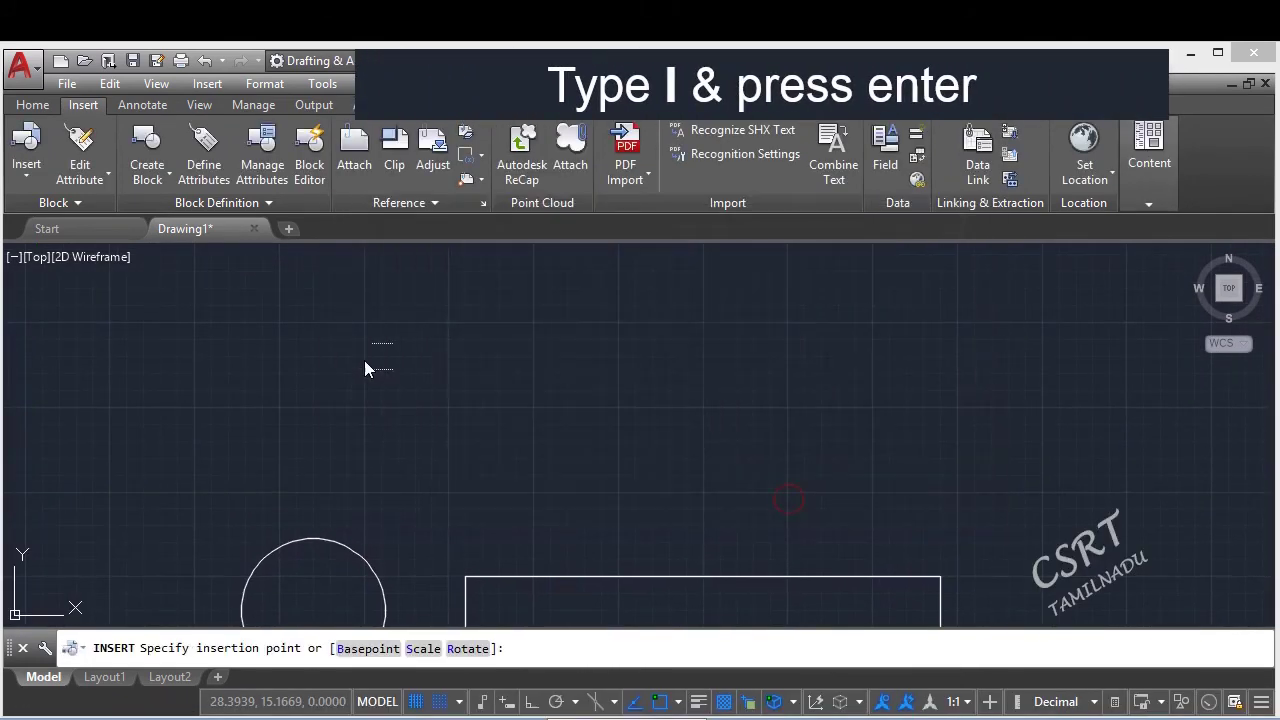
pyautogui.click(346, 401)
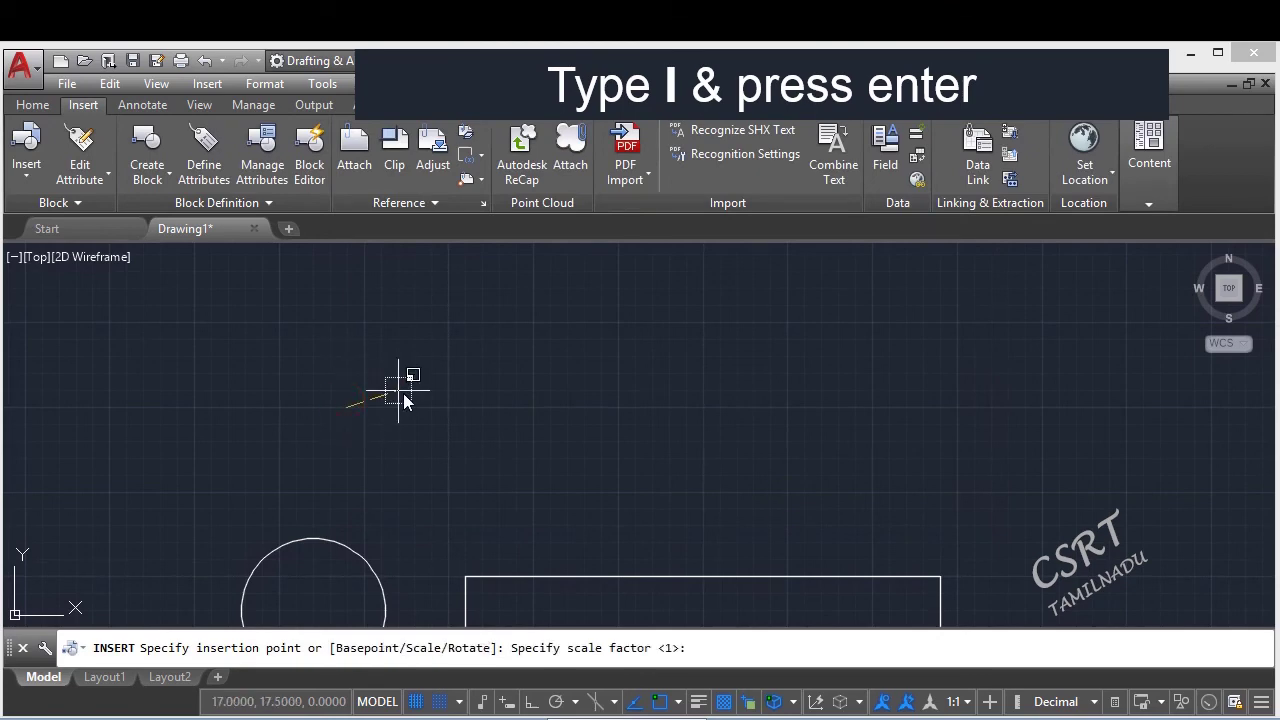
pyautogui.write('1')
pyautogui.press('Return')
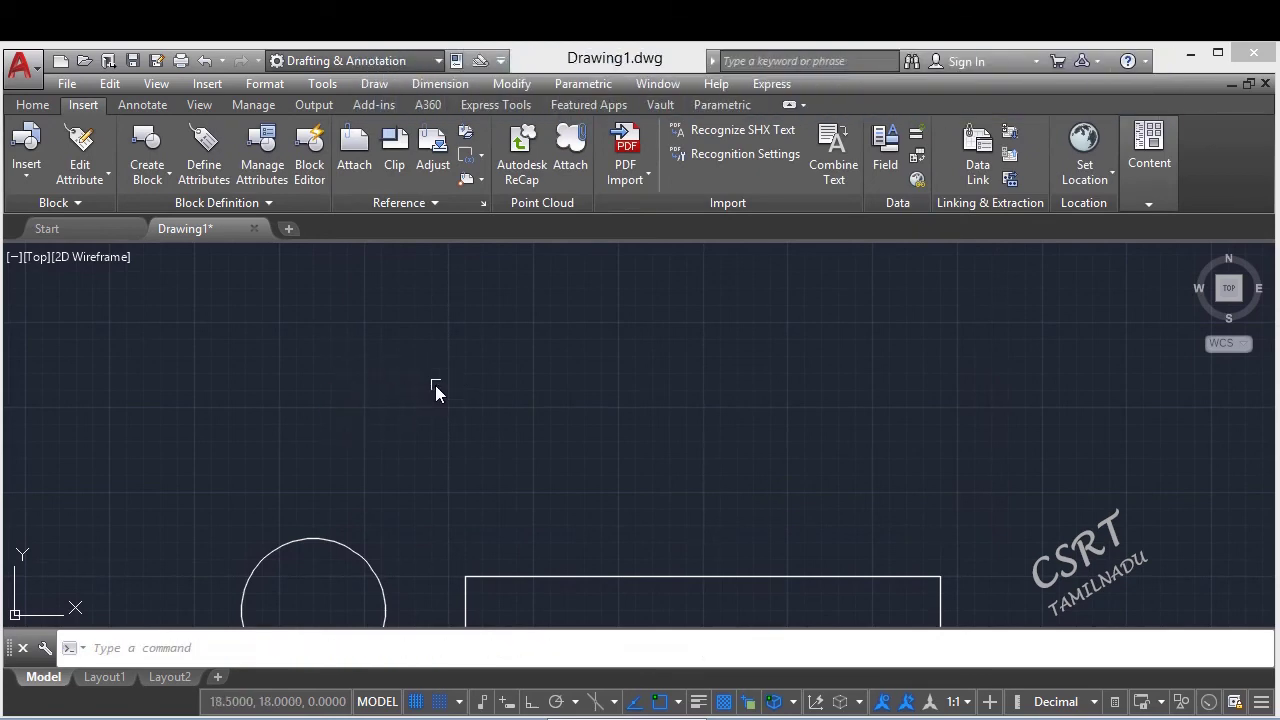
# Centre the inserted circle in view and follow its hyperlink to open 018.png.
pyautogui.scroll(-5, 455, 392)
pyautogui.scroll(3, 606, 277)
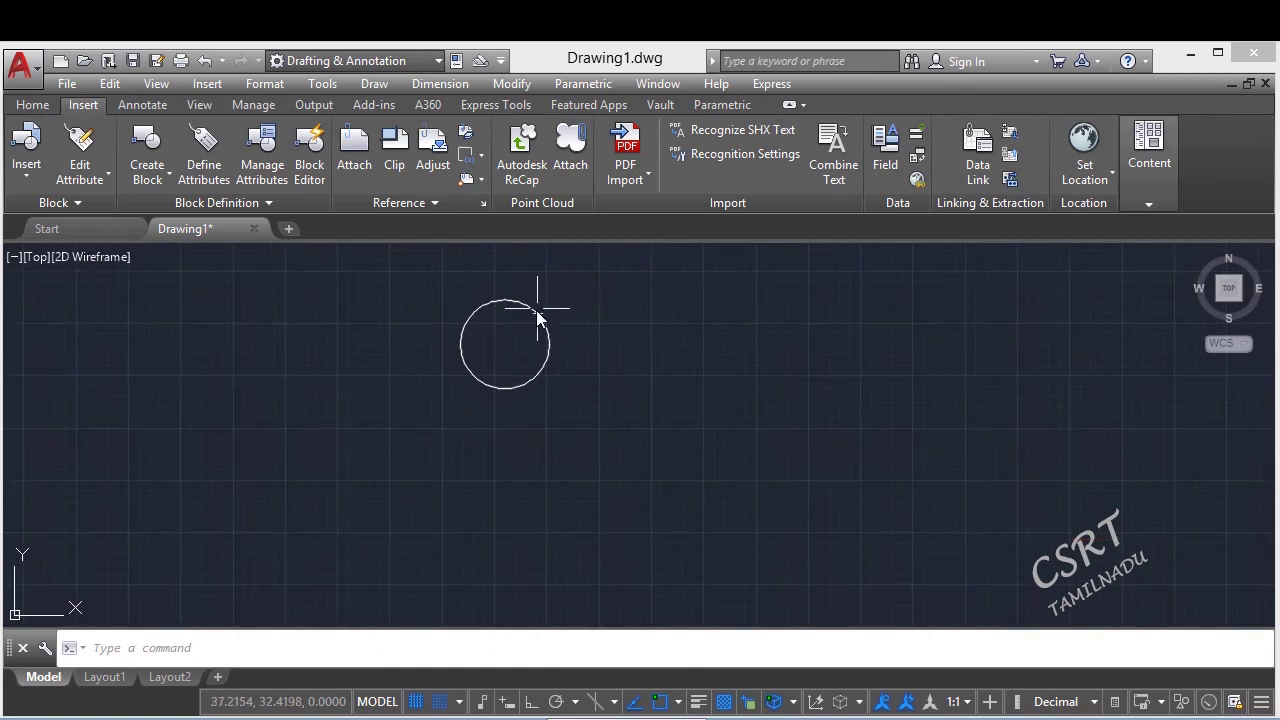
pyautogui.scroll(2, 537, 309)
pyautogui.moveTo(541, 338); pyautogui.dragTo(570, 418, button='middle')
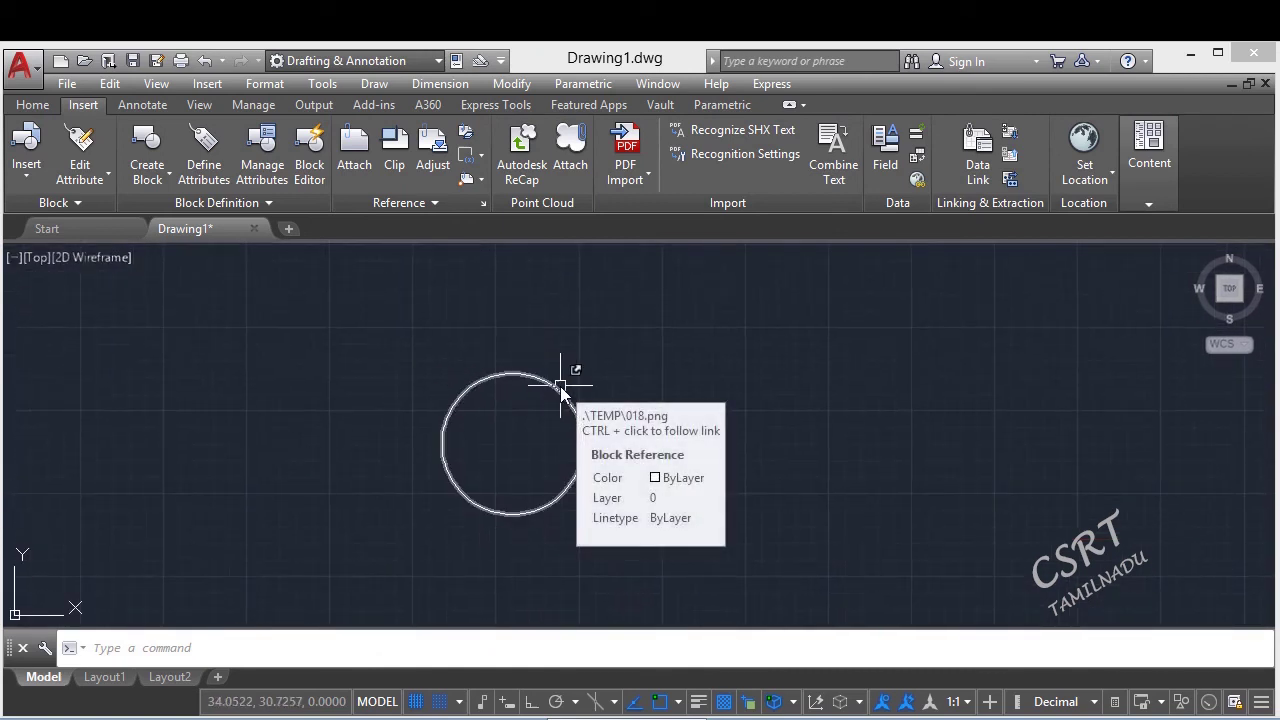
pyautogui.keyDown('ctrl'); pyautogui.click(560, 386); pyautogui.keyUp('ctrl')
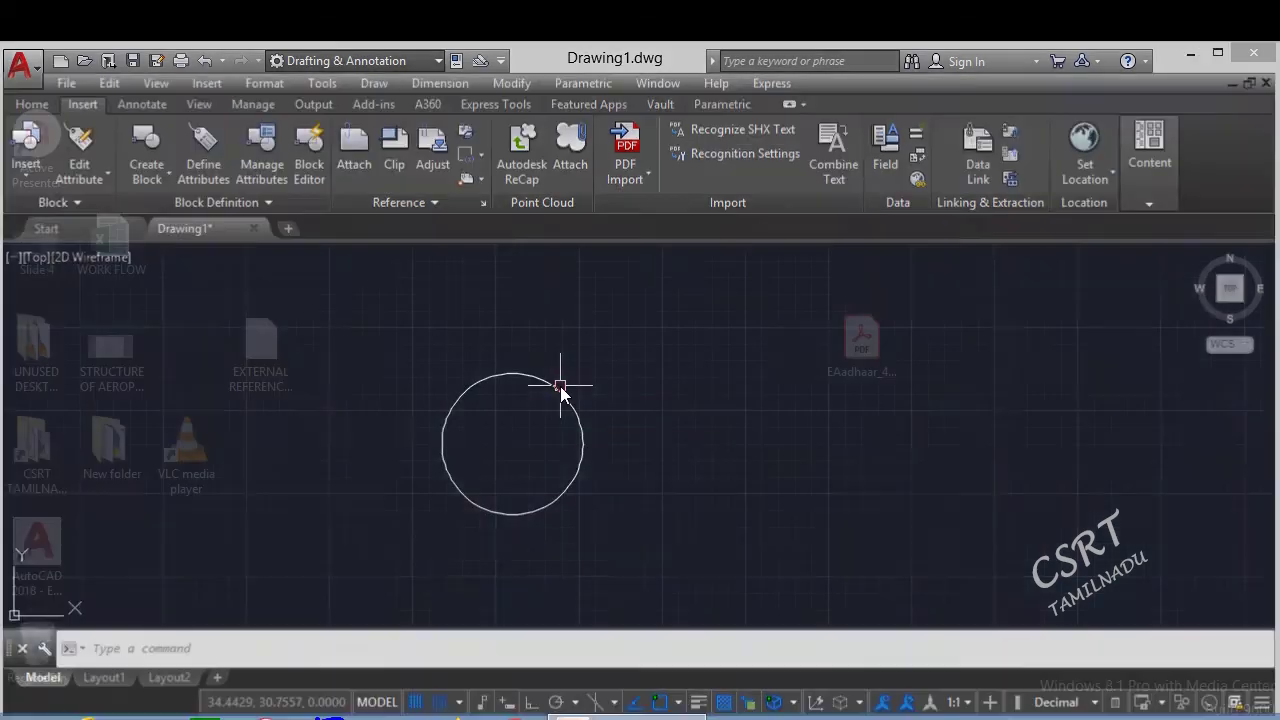